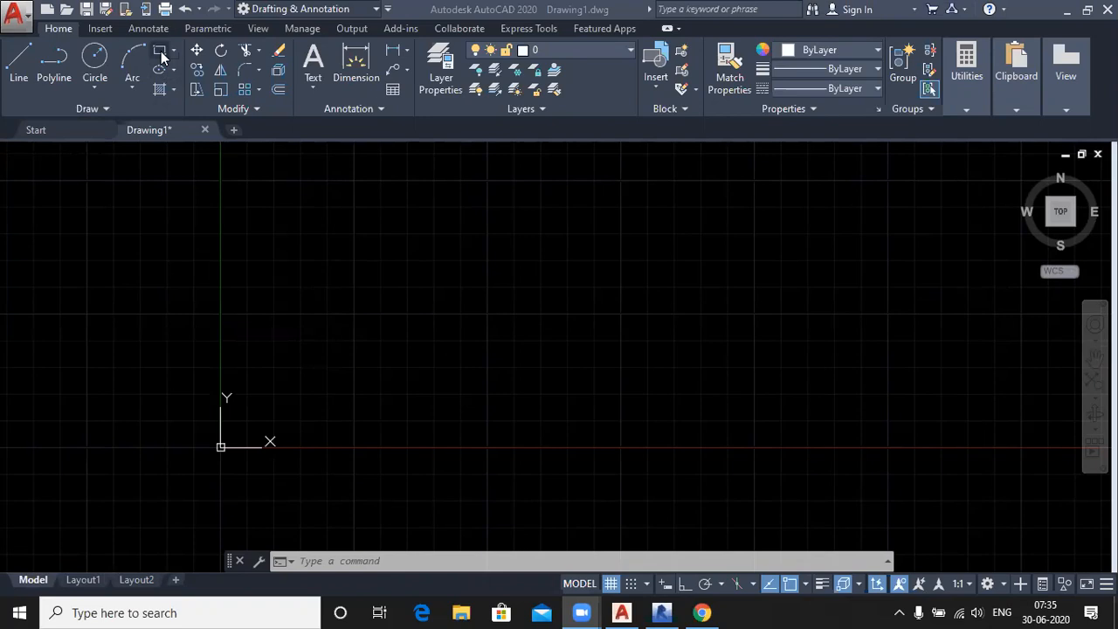
# Turn Ortho on and draw a vertical line 72 units upward as the bed outline's left side
pyautogui.click(17, 70)
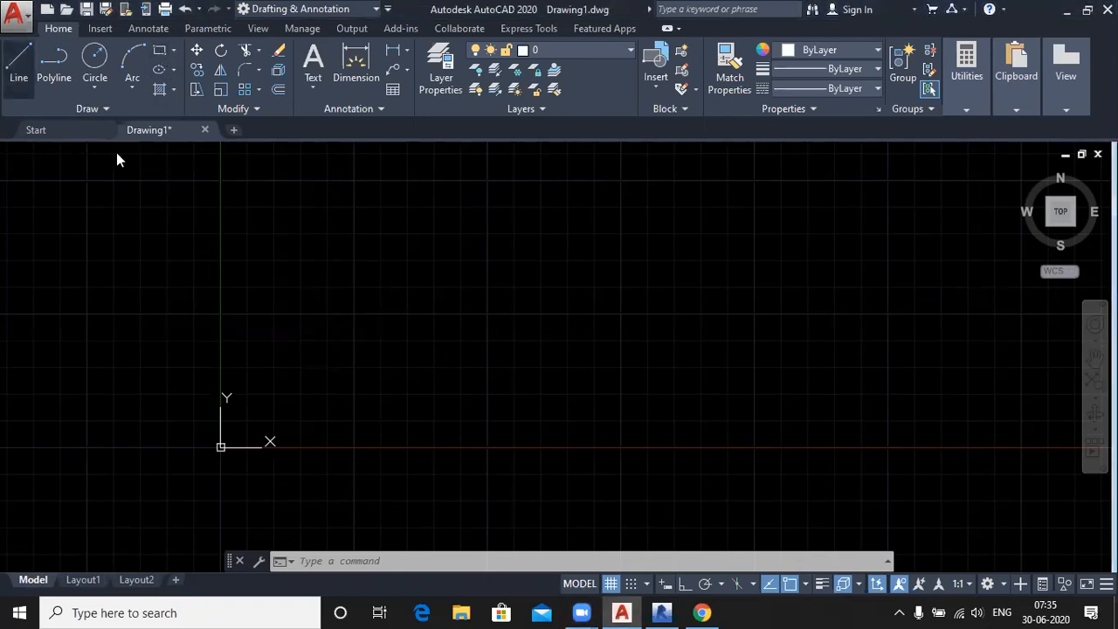
pyautogui.click(372, 444)
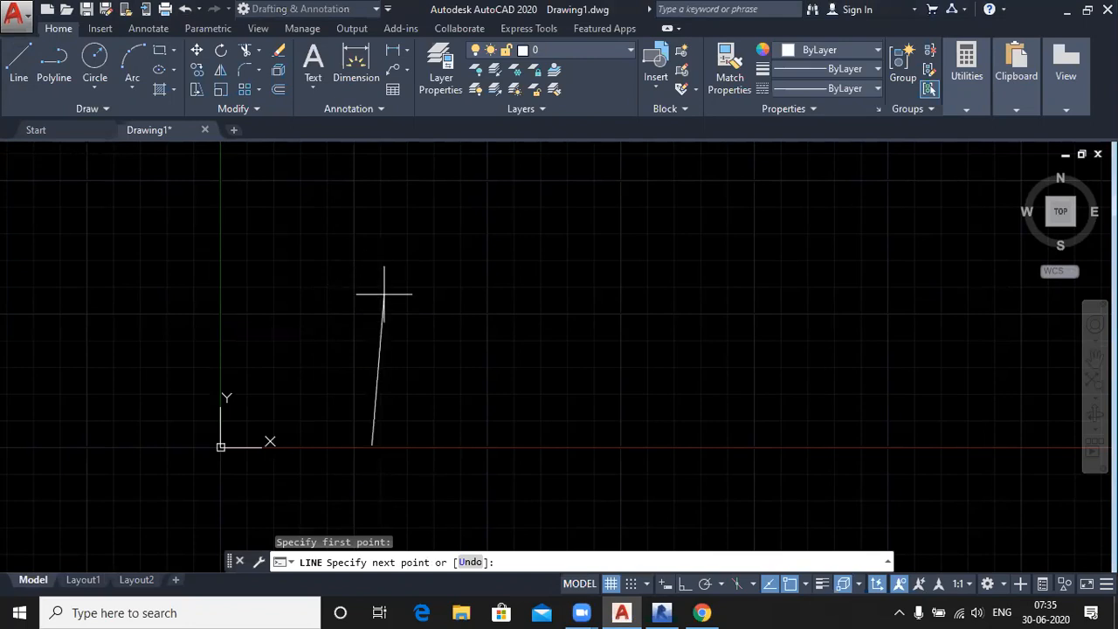
pyautogui.click(685, 583)
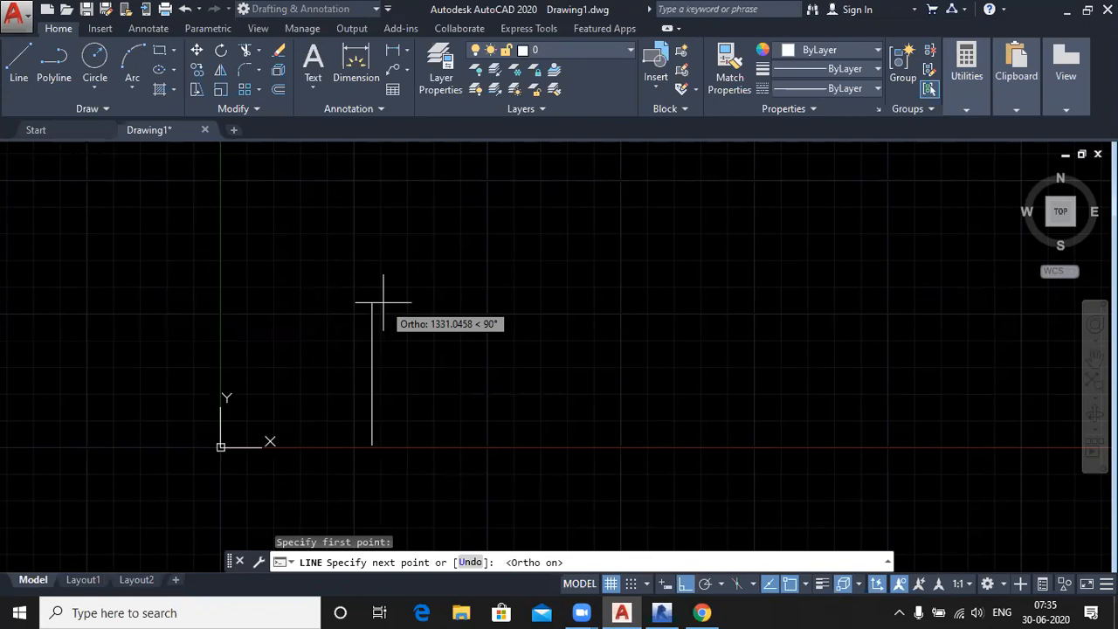
pyautogui.write('72')
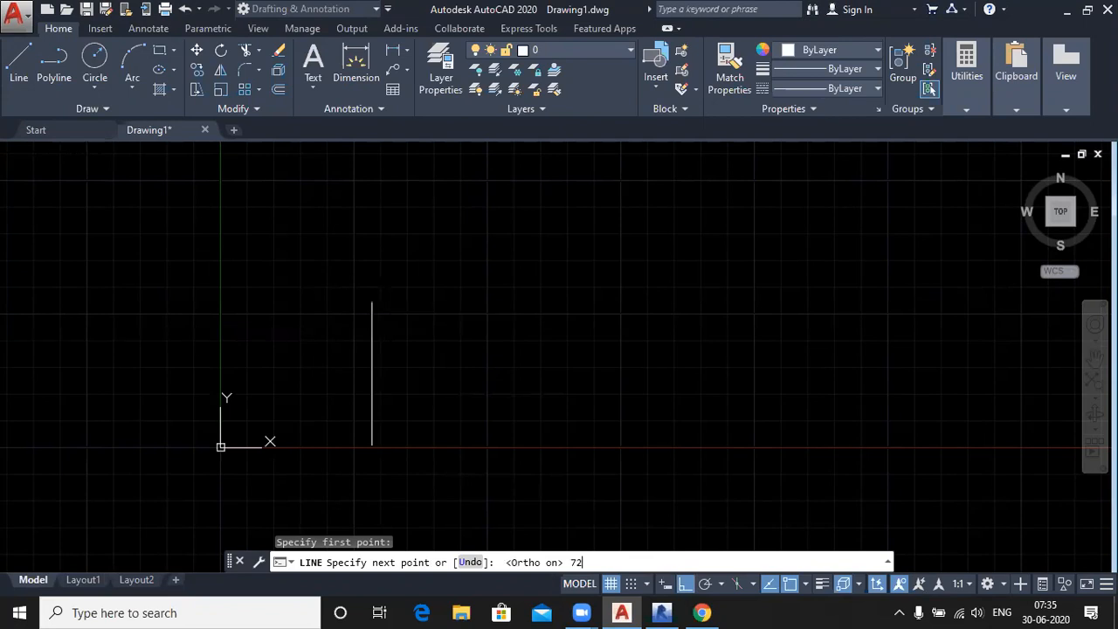
pyautogui.press('Return')
# Continue the line 60 units to the right, then down and back to the start point to close the bed outline
pyautogui.scroll(1, 375, 459)
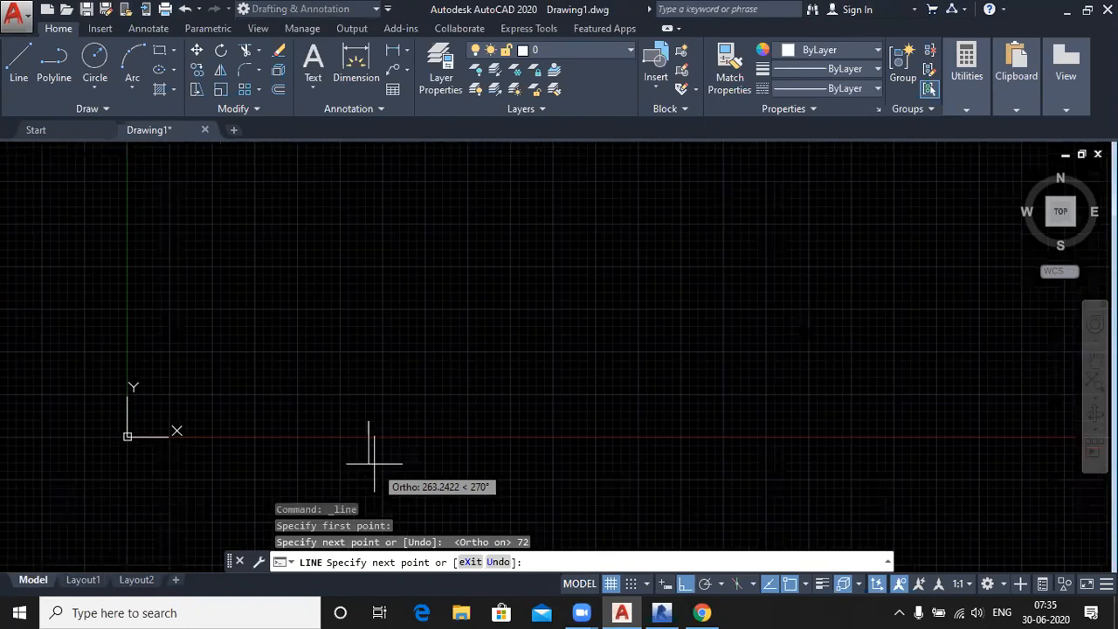
pyautogui.scroll(-2, 375, 463)
pyautogui.write('60')
pyautogui.press('Return')
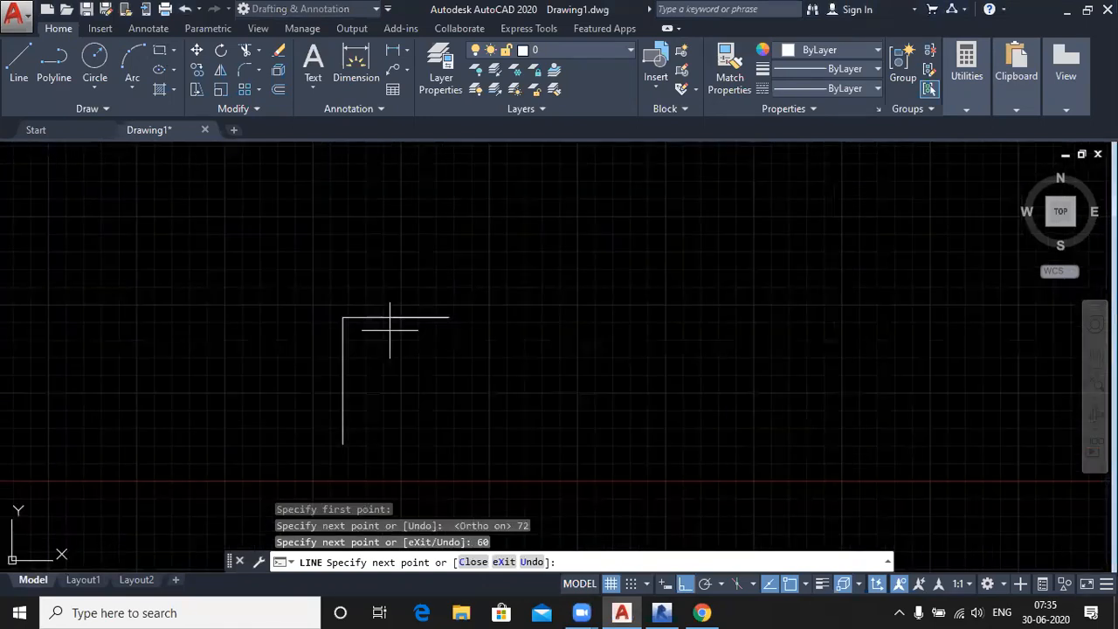
pyautogui.click(449, 444)
pyautogui.click(343, 444)
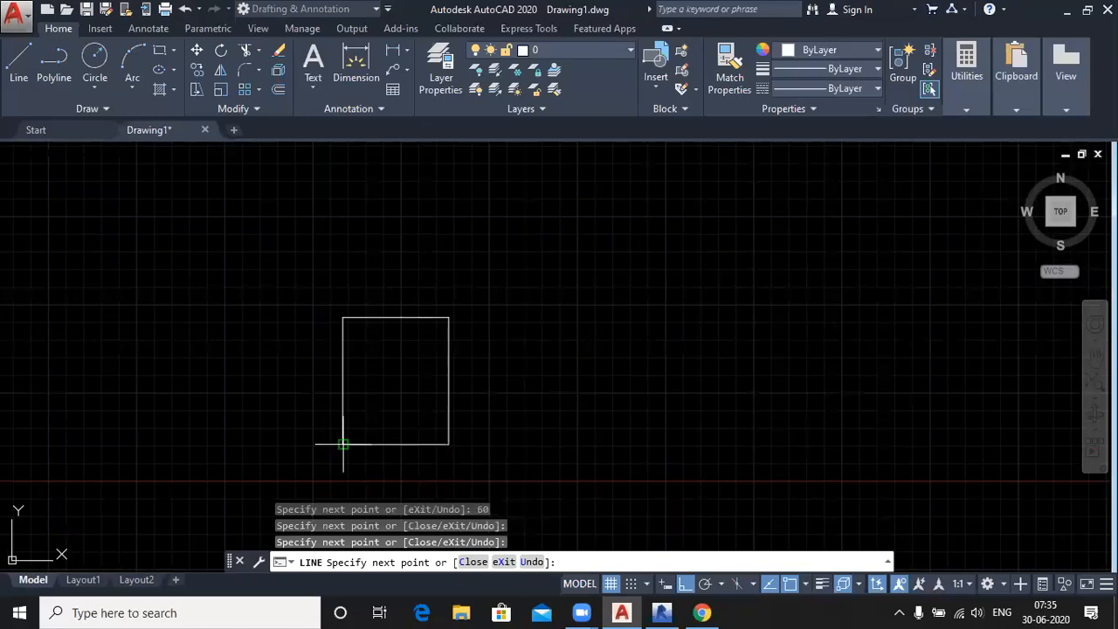
pyautogui.press('Return')
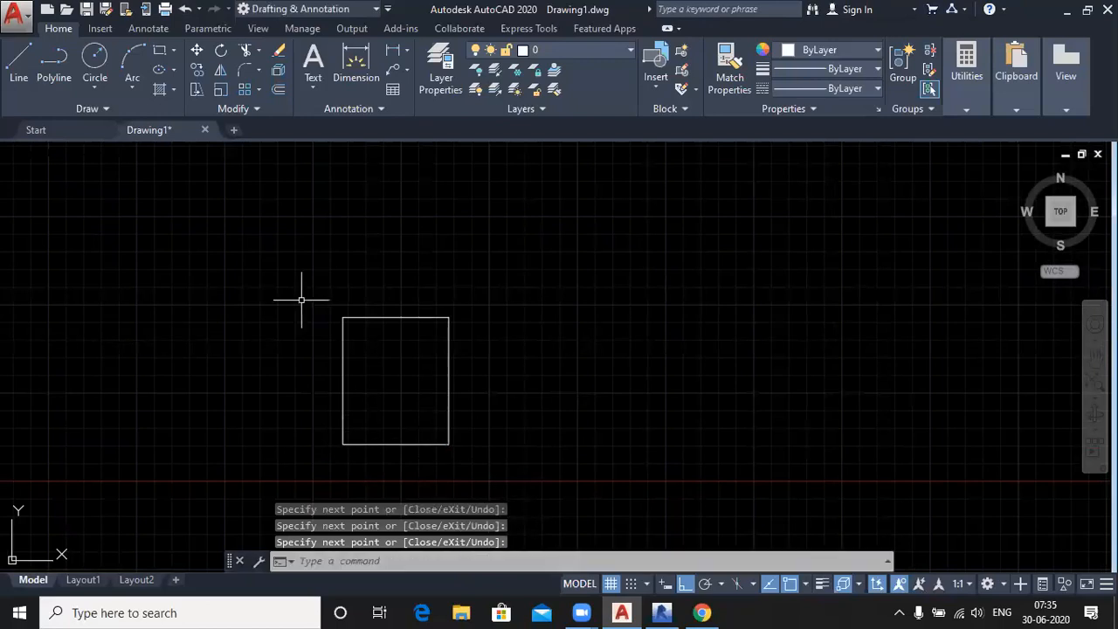
# Draw two small pillow rectangles side by side just inside the upper edge of the bed outline
pyautogui.click(160, 50)
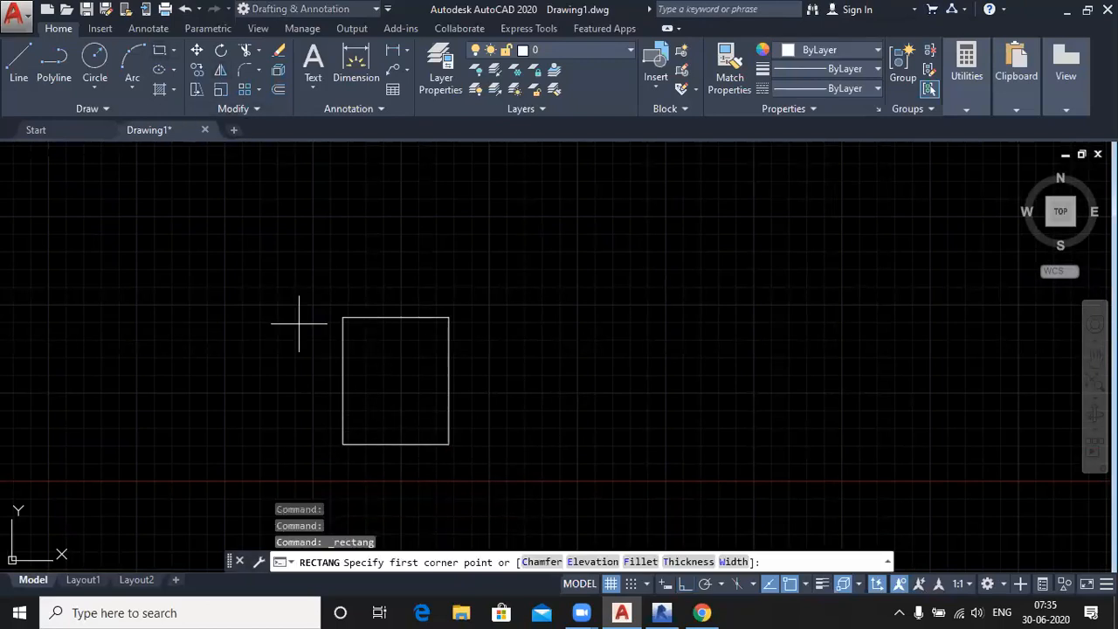
pyautogui.scroll(4, 353, 333)
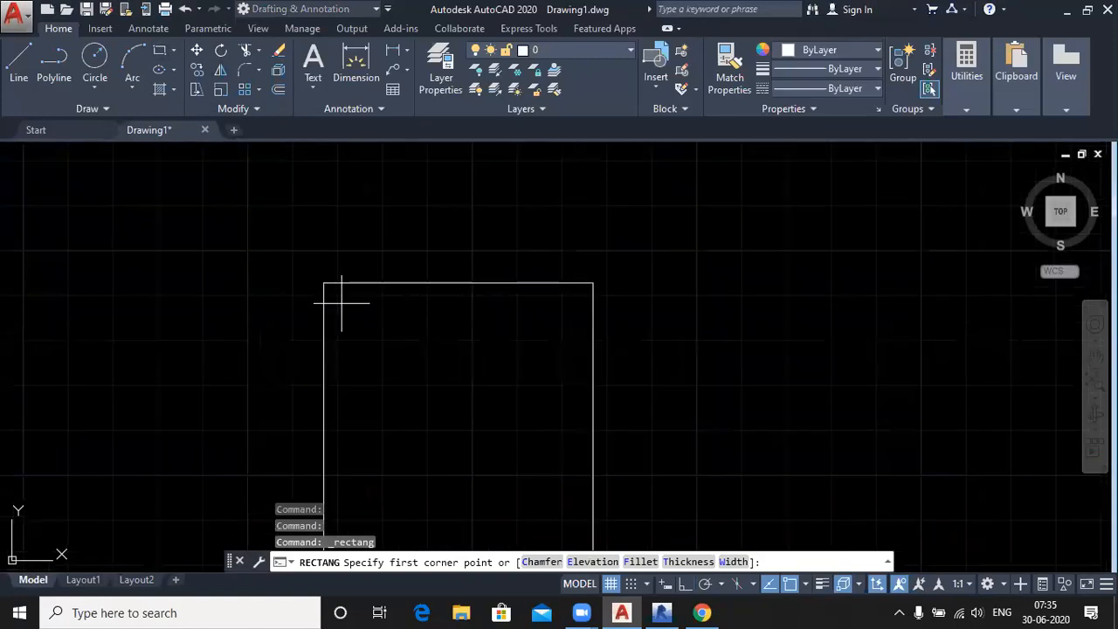
pyautogui.click(341, 304)
pyautogui.click(434, 334)
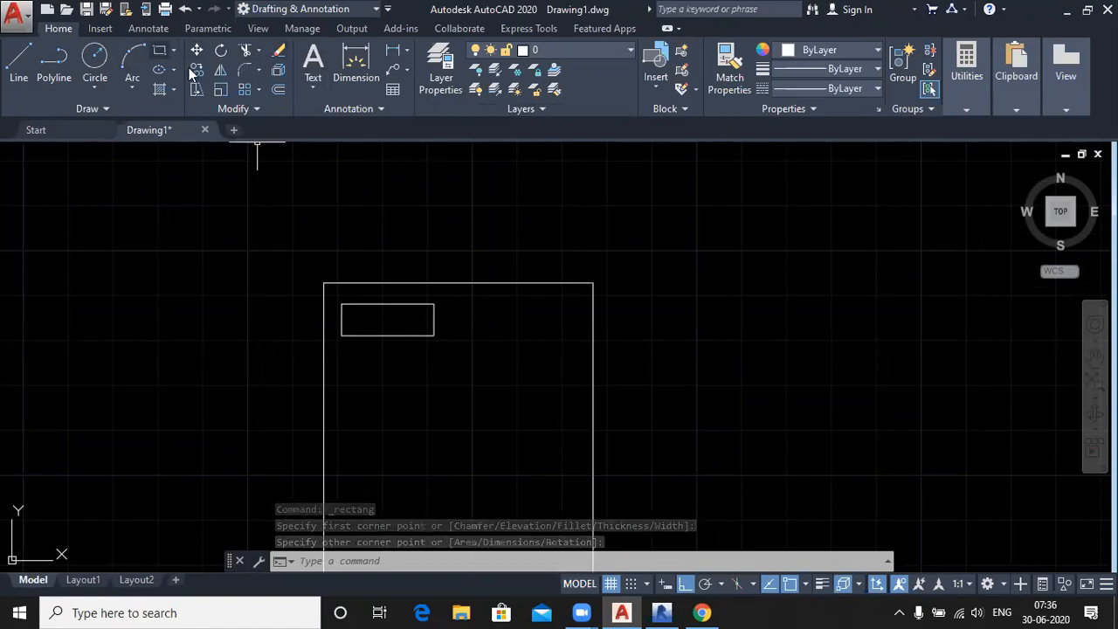
pyautogui.click(159, 50)
pyautogui.click(476, 305)
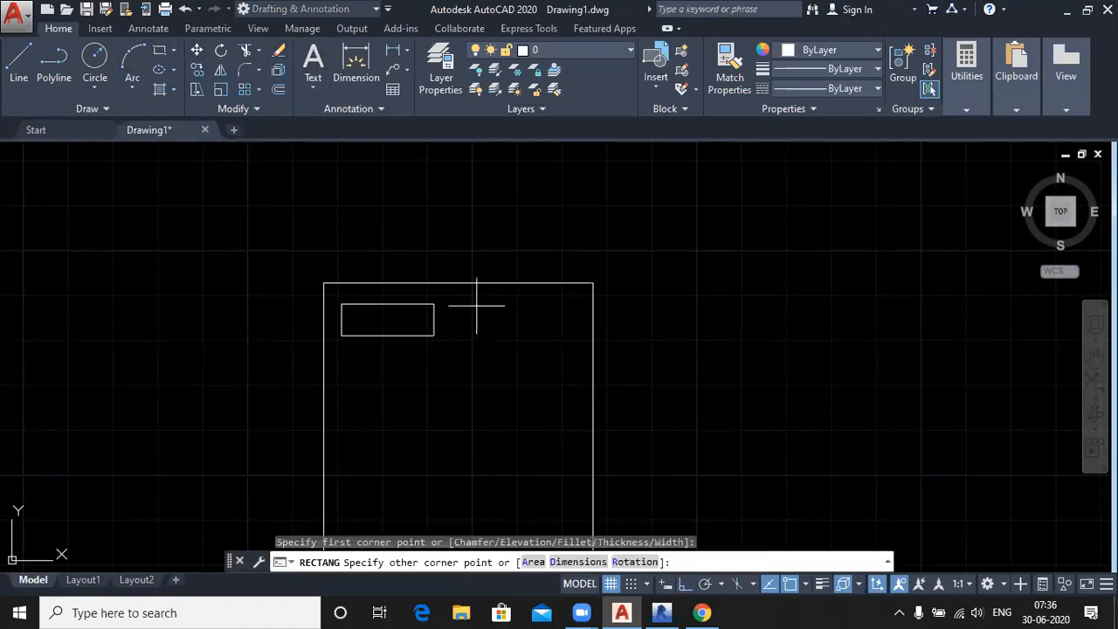
pyautogui.click(577, 336)
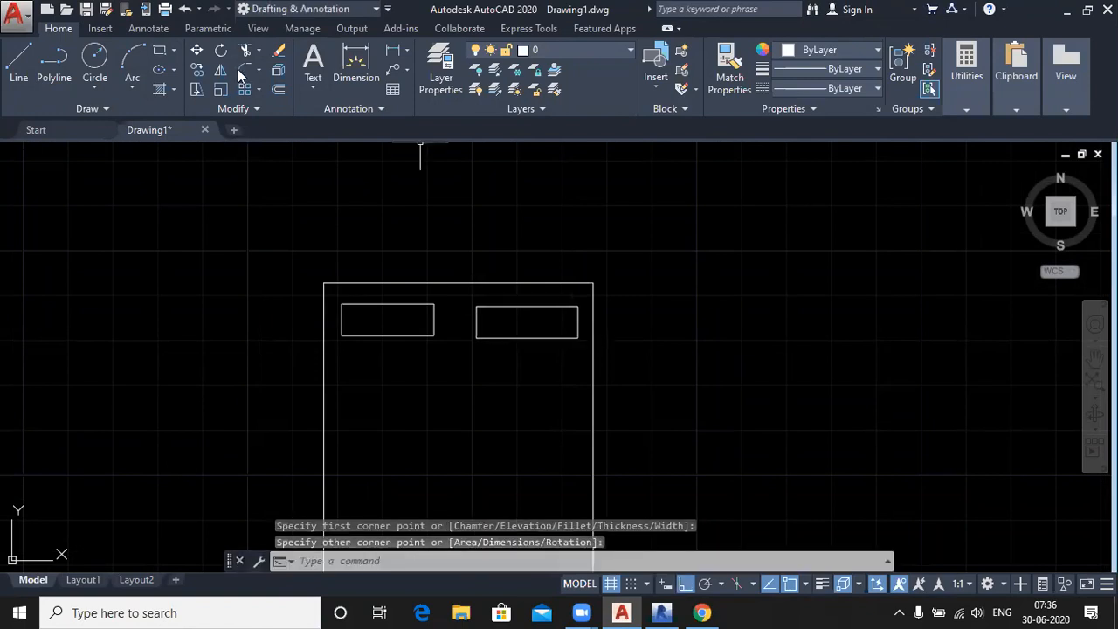
# Fillet the left pillow's upper-left corner in Multiple mode, picking a small radius from that corner down its left edge
pyautogui.click(245, 70)
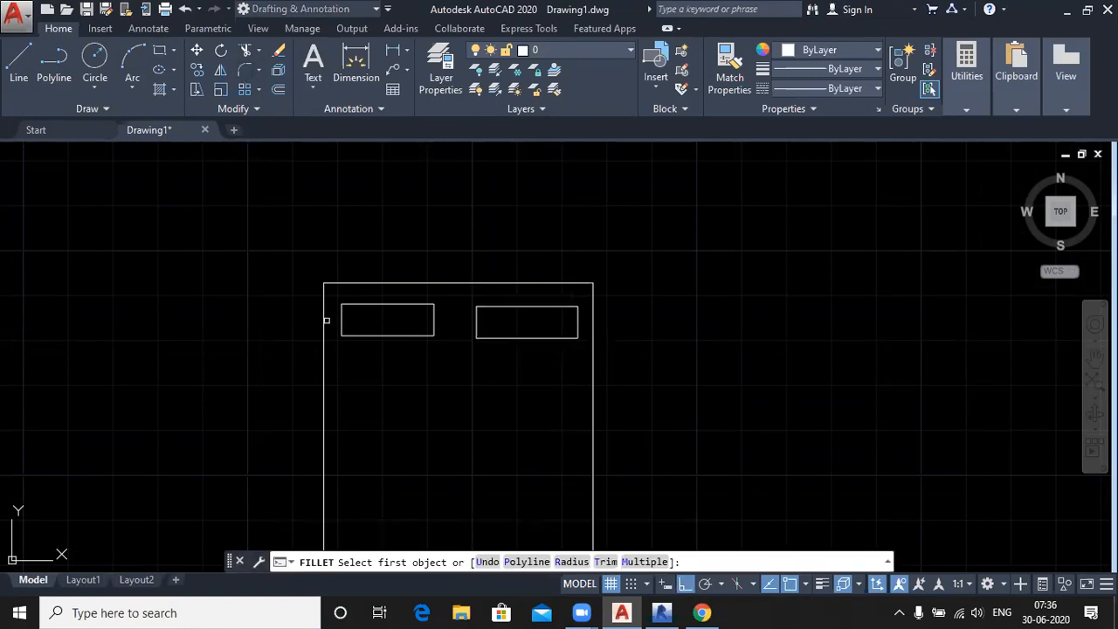
pyautogui.click(571, 562)
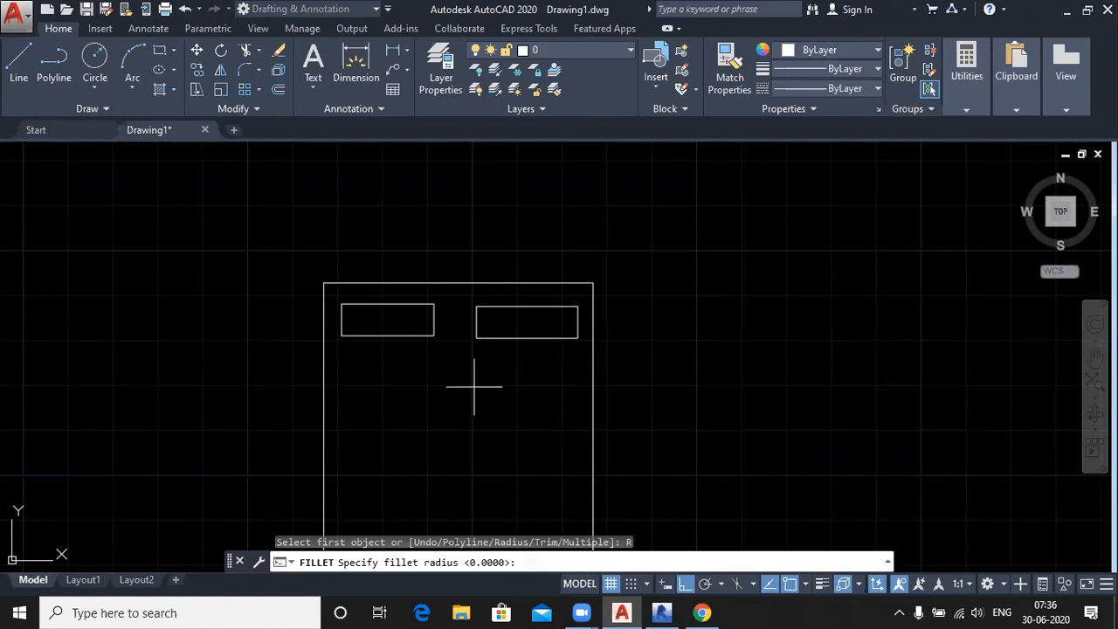
pyautogui.scroll(6, 338, 304)
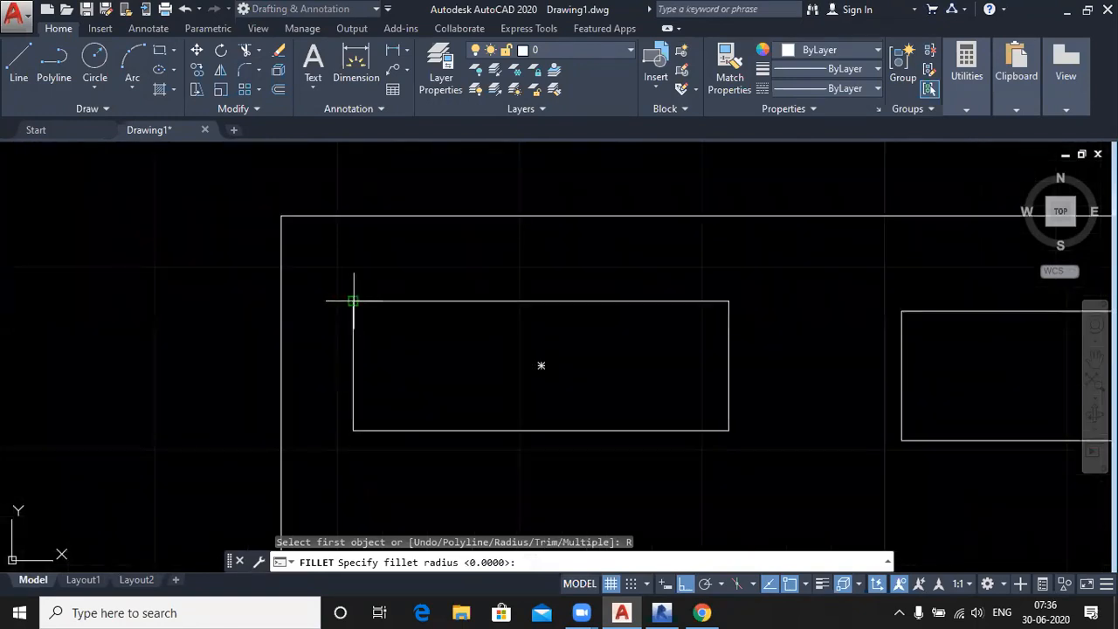
pyautogui.click(353, 301)
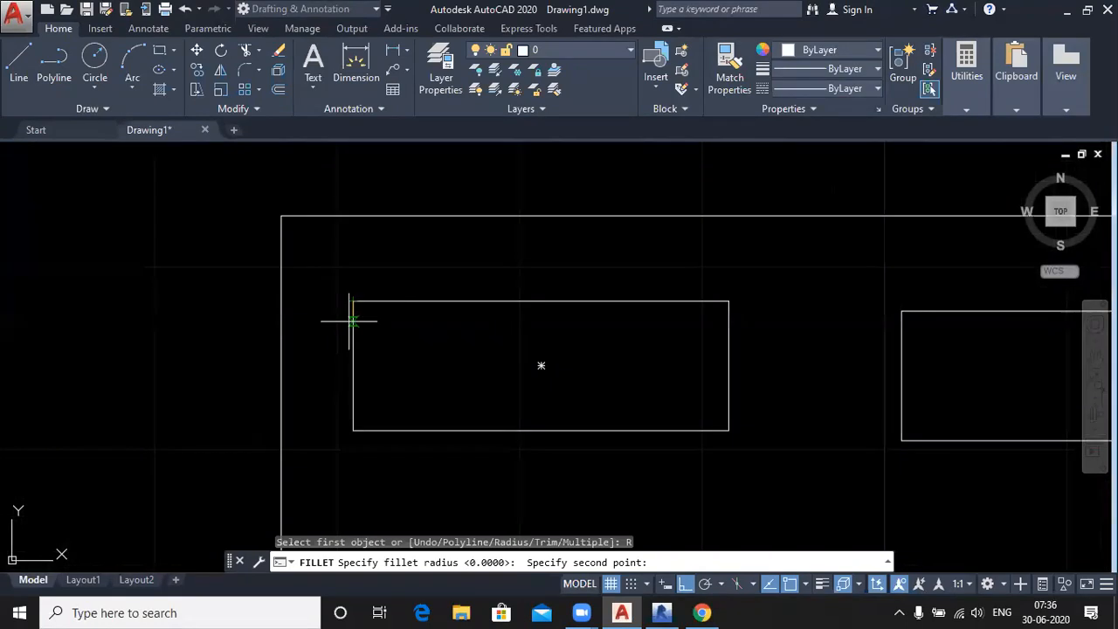
pyautogui.click(352, 323)
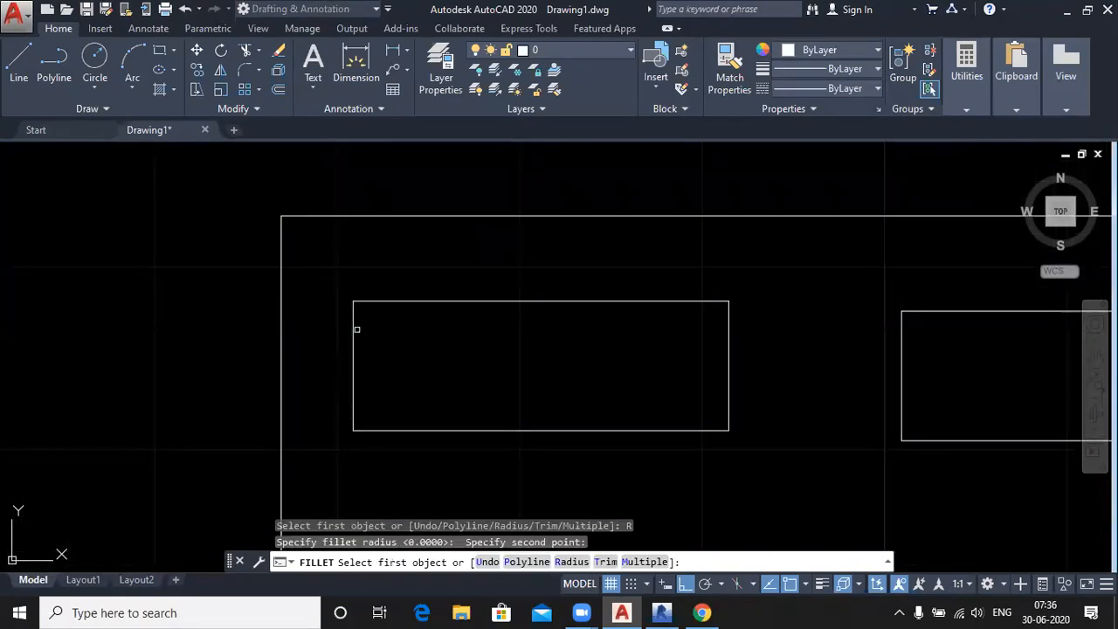
pyautogui.click(639, 563)
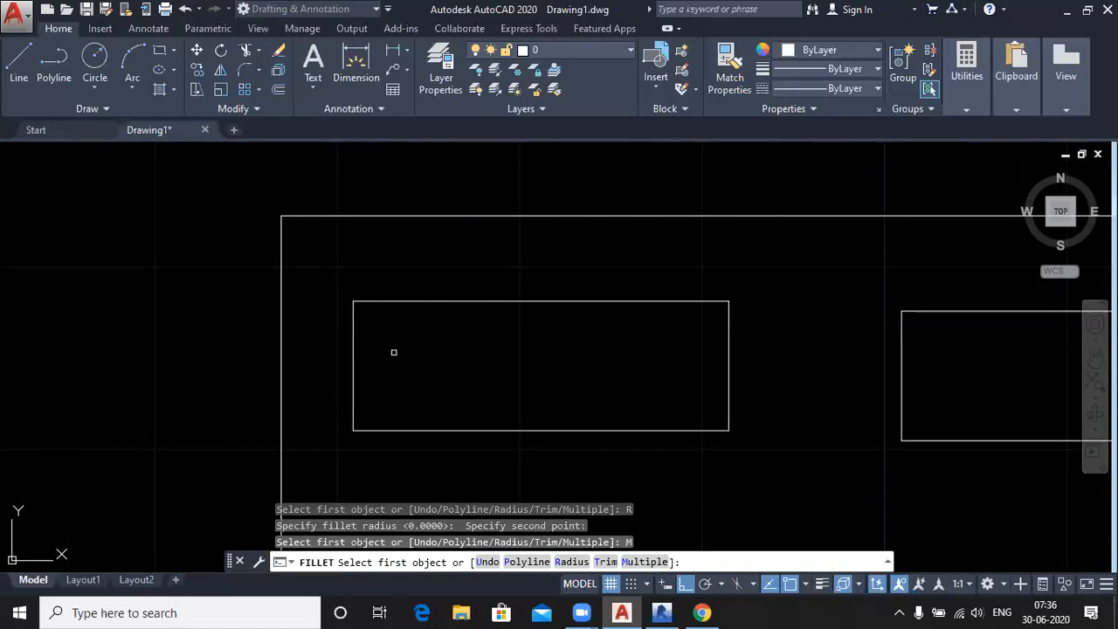
pyautogui.click(355, 320)
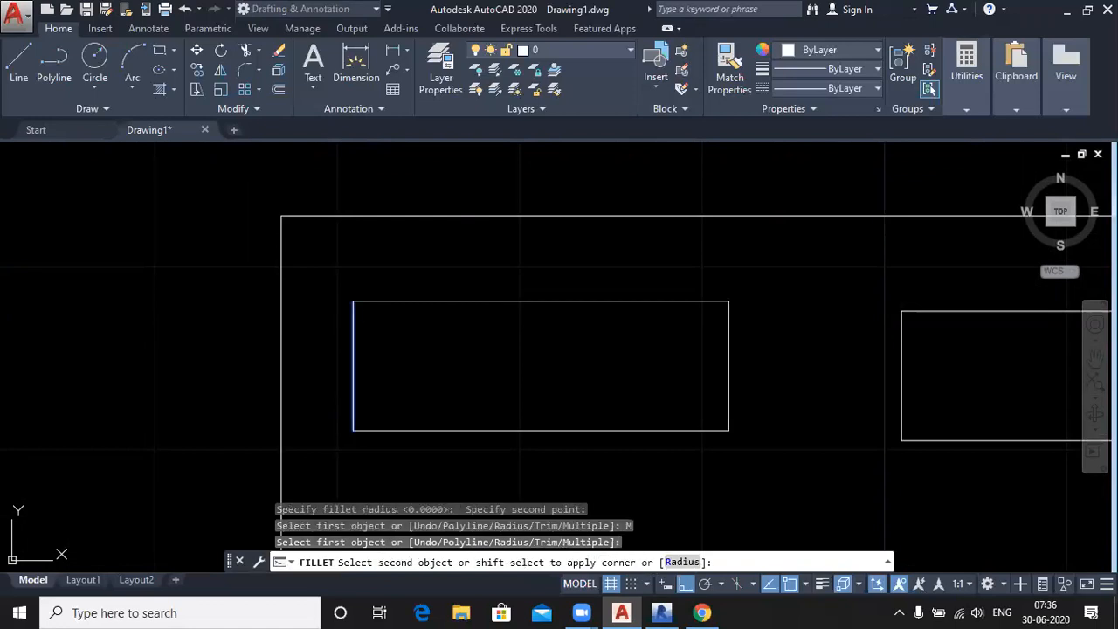
pyautogui.click(400, 302)
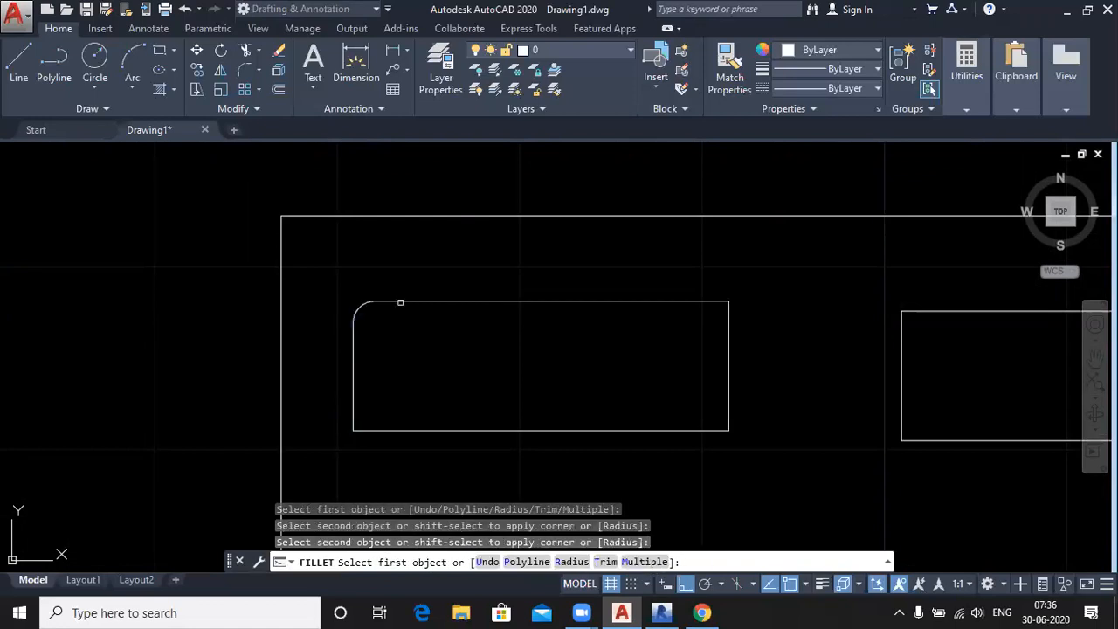
# Fillet the left pillow's three remaining corners with the same radius
pyautogui.click(689, 301)
pyautogui.click(729, 330)
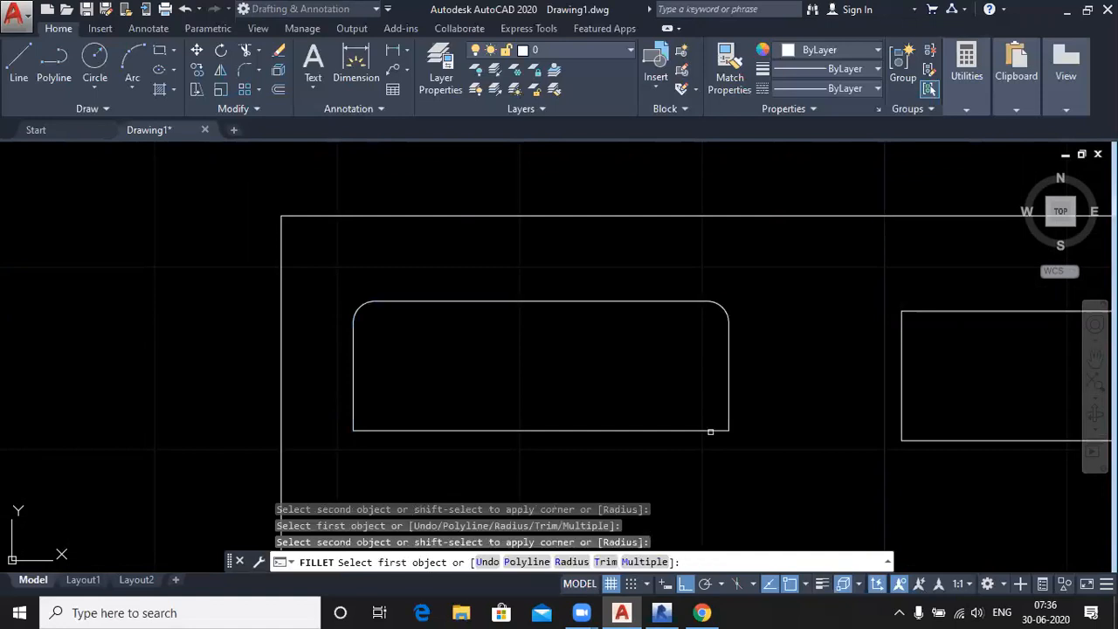
pyautogui.click(710, 431)
pyautogui.click(731, 401)
pyautogui.click(353, 398)
pyautogui.click(380, 430)
pyautogui.scroll(-4, 460, 366)
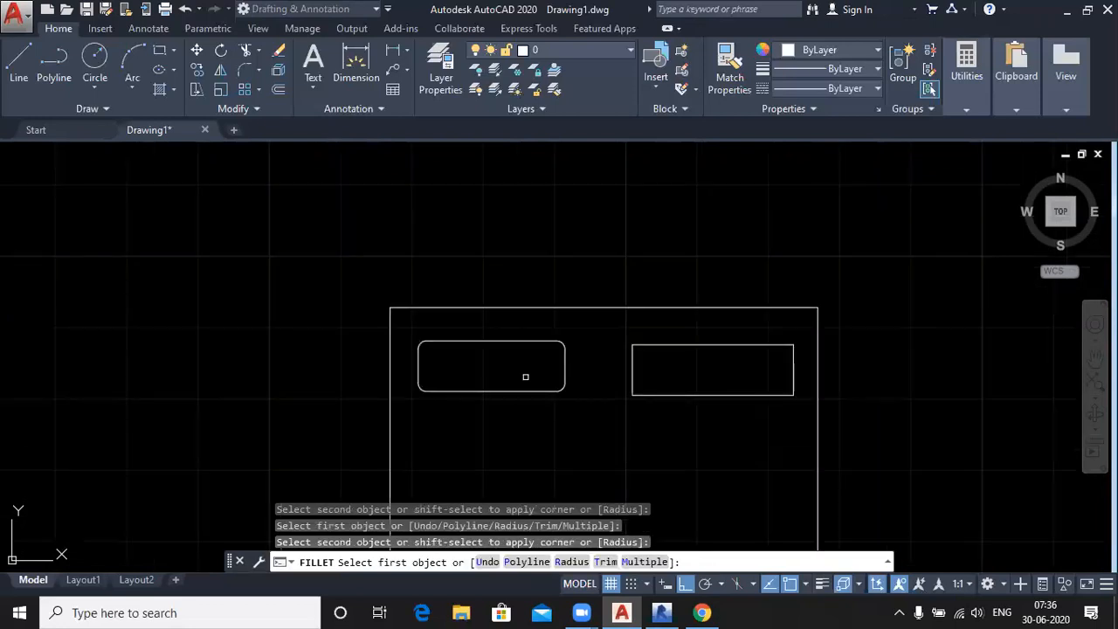
# Fillet all four corners of the right pillow with the same radius and end the Fillet command
pyautogui.moveTo(637, 363); pyautogui.dragTo(506, 361, button='middle')
pyautogui.click(504, 359)
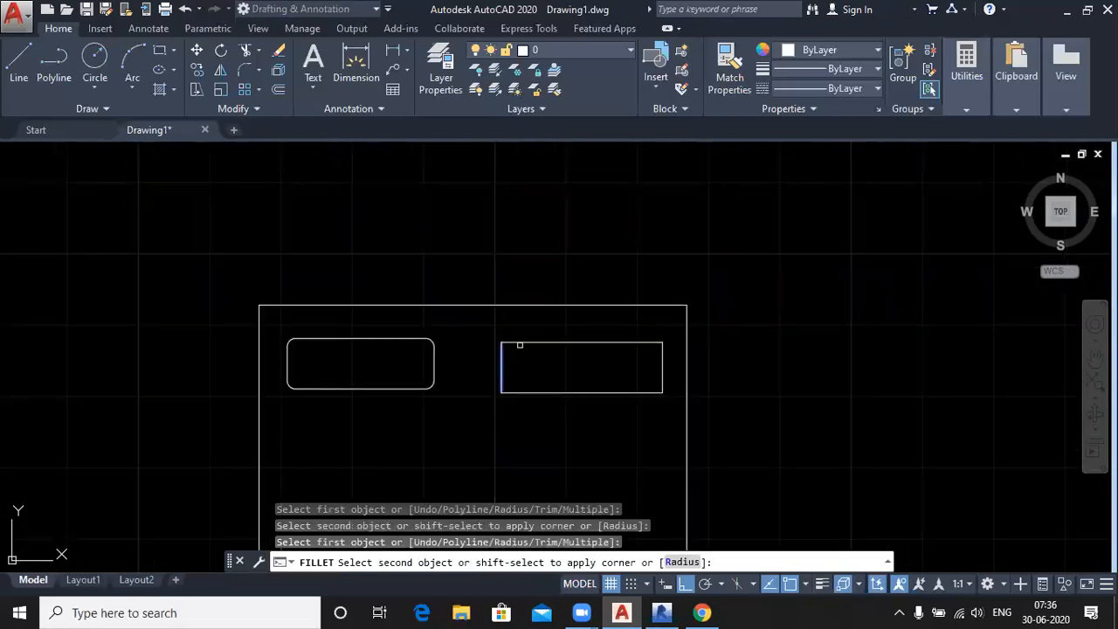
pyautogui.click(572, 343)
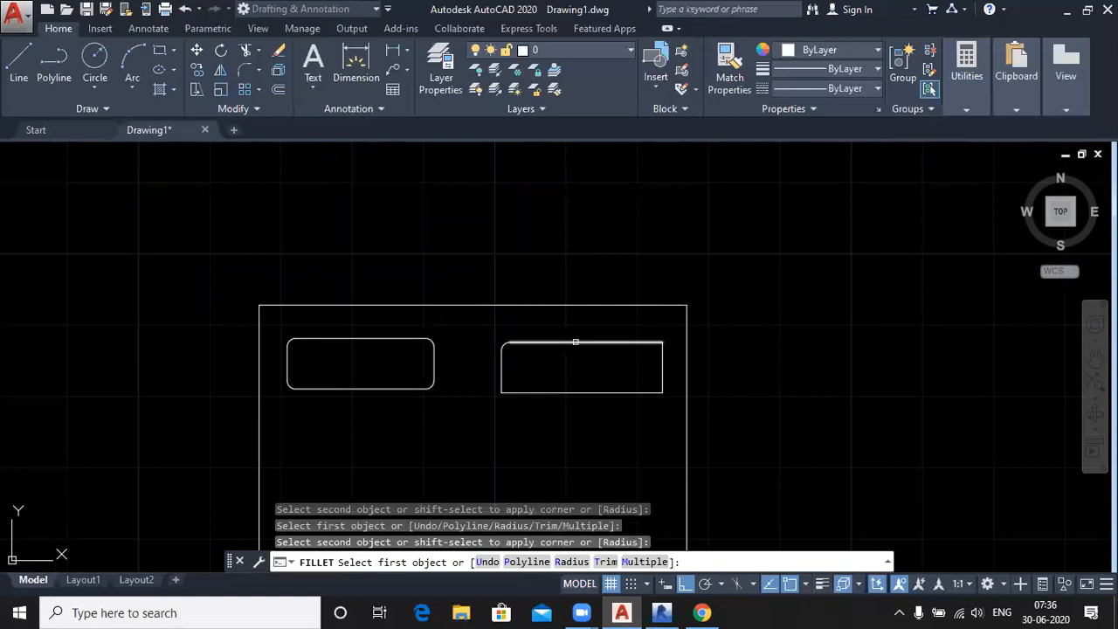
pyautogui.click(650, 344)
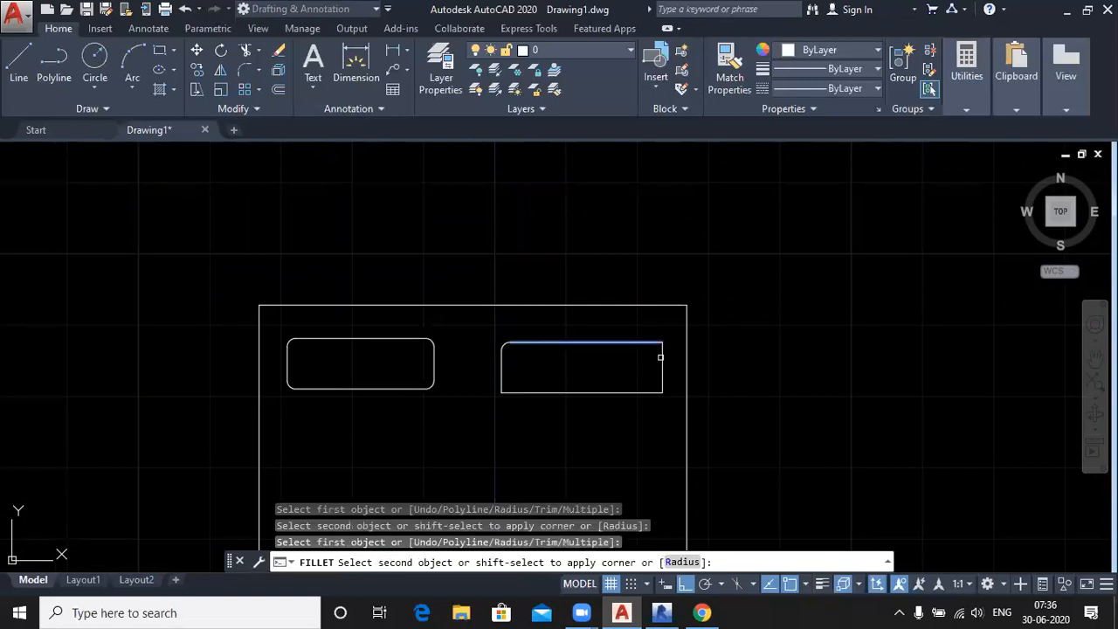
pyautogui.click(659, 374)
pyautogui.click(660, 388)
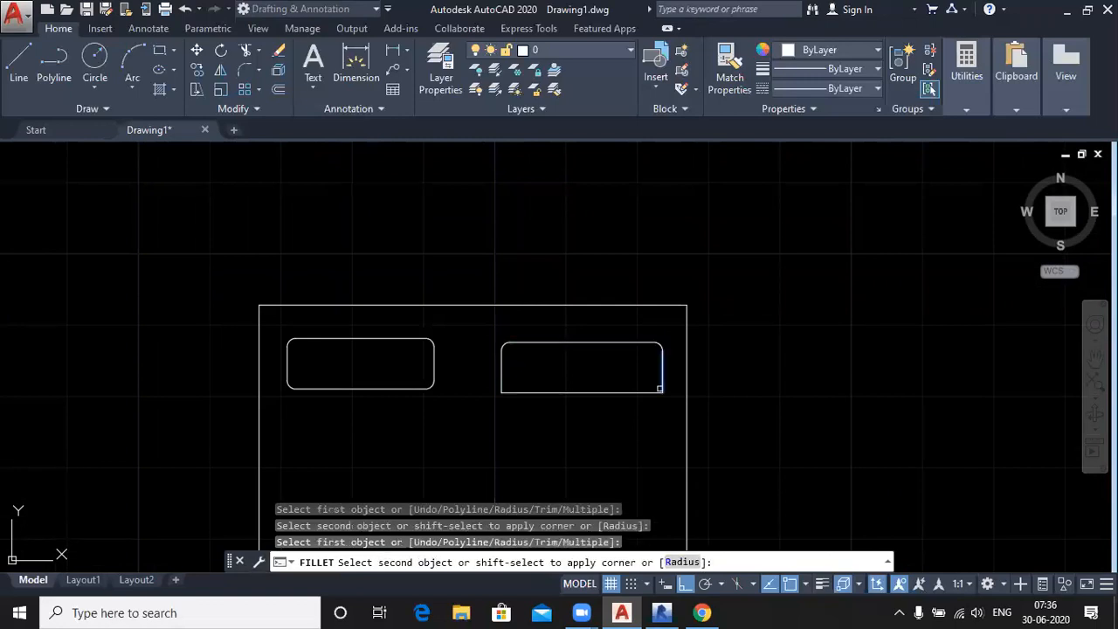
pyautogui.click(651, 392)
pyautogui.click(503, 373)
pyautogui.click(529, 391)
pyautogui.scroll(-3, 495, 351)
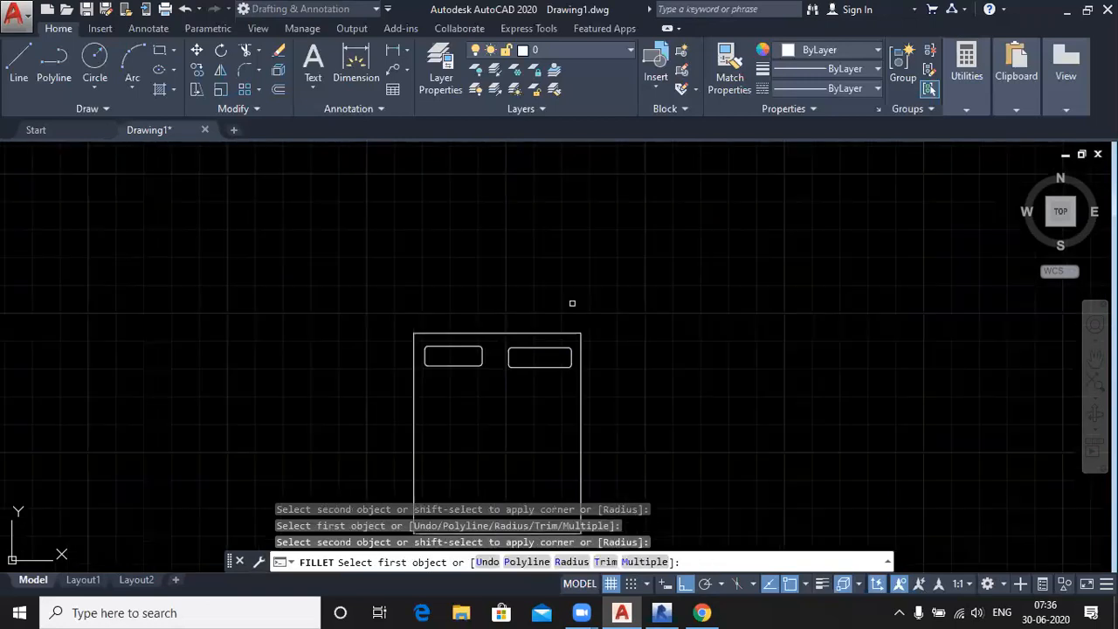
pyautogui.press('Escape')
# Draw a wavy fit-point spline with Ortho off from the left side's midpoint across to the bed's right side, below the pillows
pyautogui.click(101, 107)
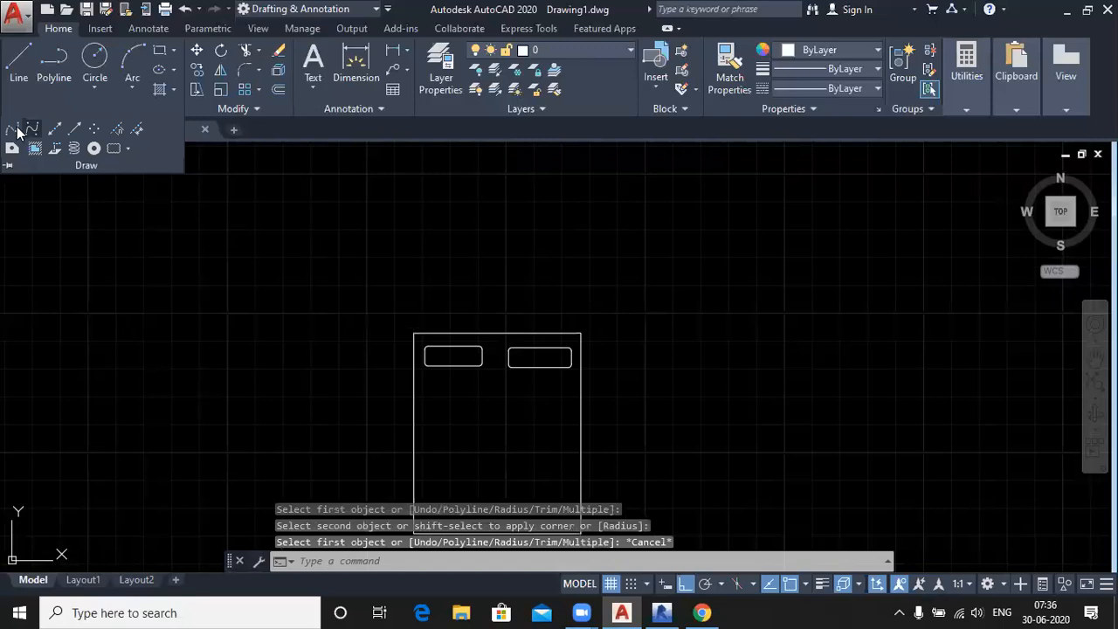
pyautogui.click(19, 129)
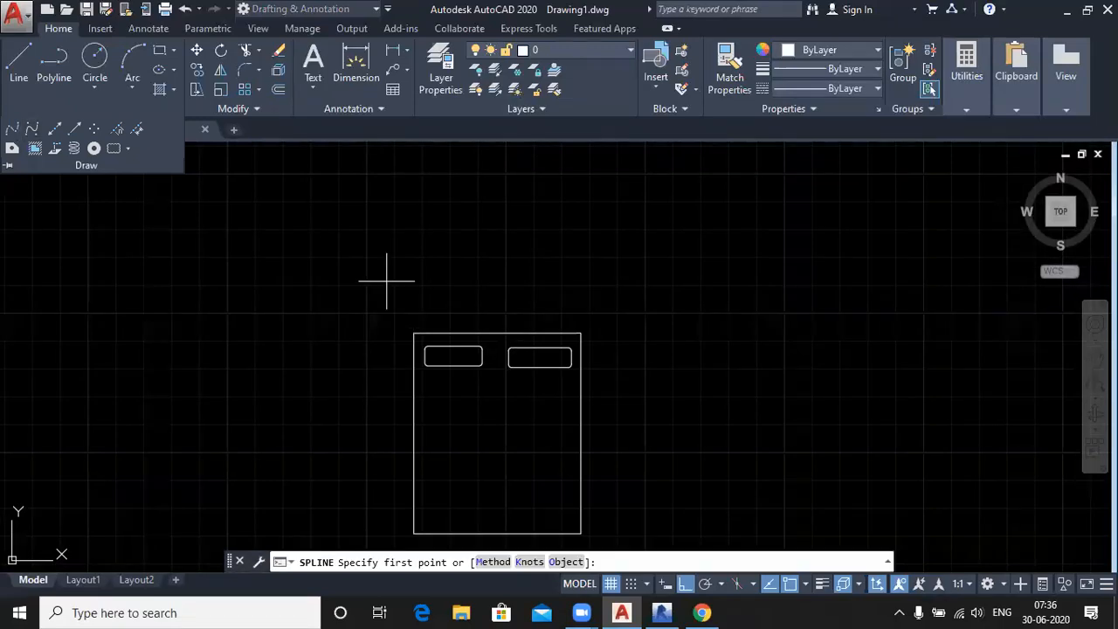
pyautogui.click(414, 433)
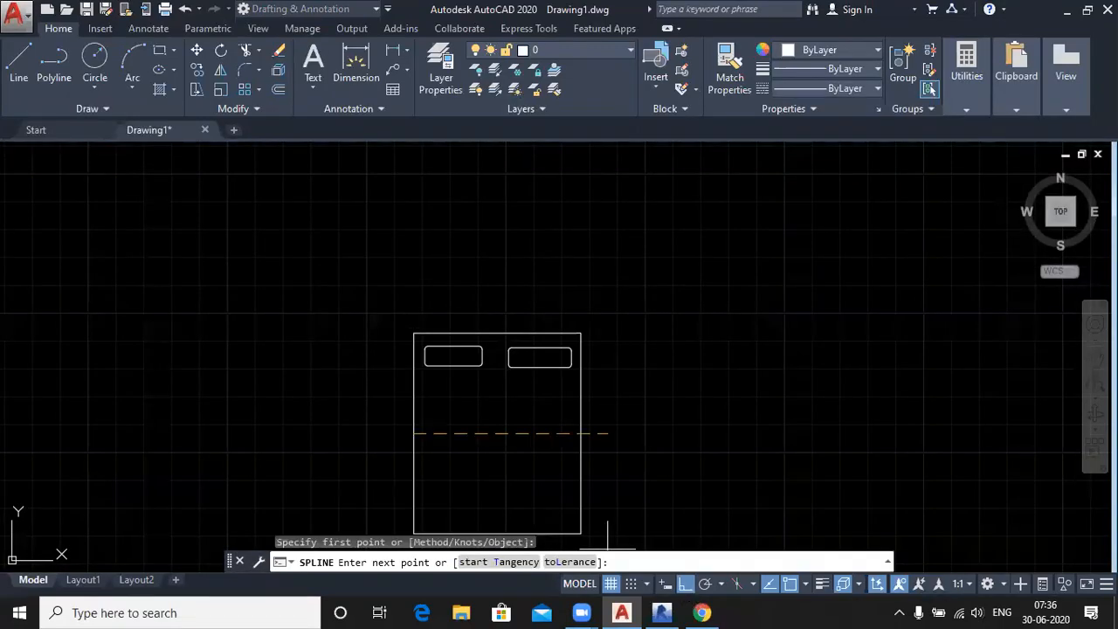
pyautogui.click(686, 583)
pyautogui.click(463, 409)
pyautogui.click(524, 419)
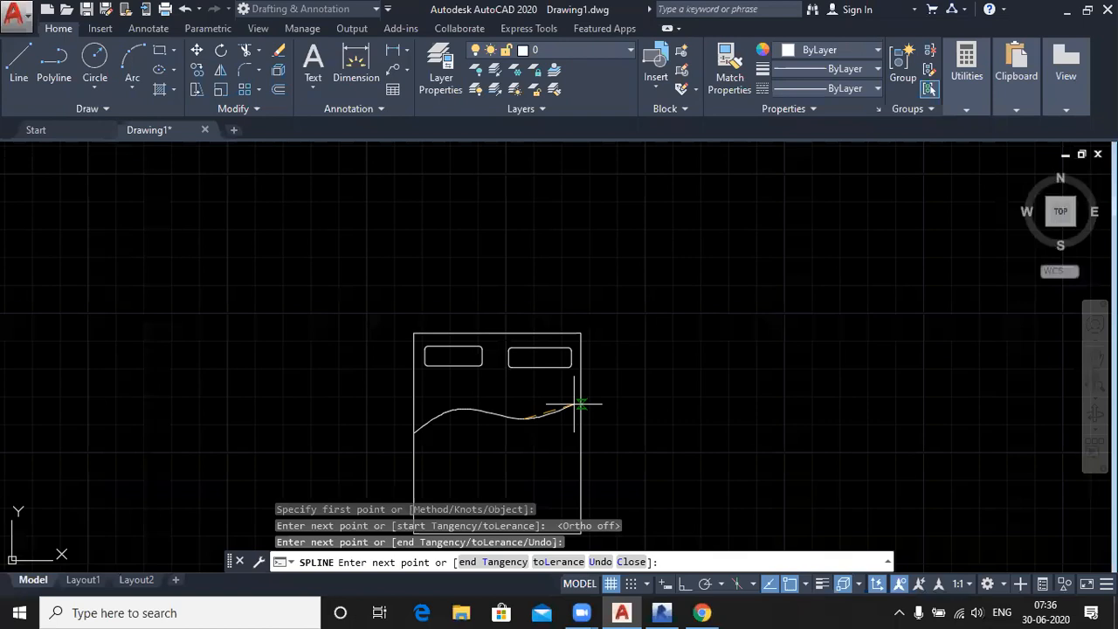
pyautogui.click(574, 405)
pyautogui.press('Return')
pyautogui.scroll(-4, 560, 390)
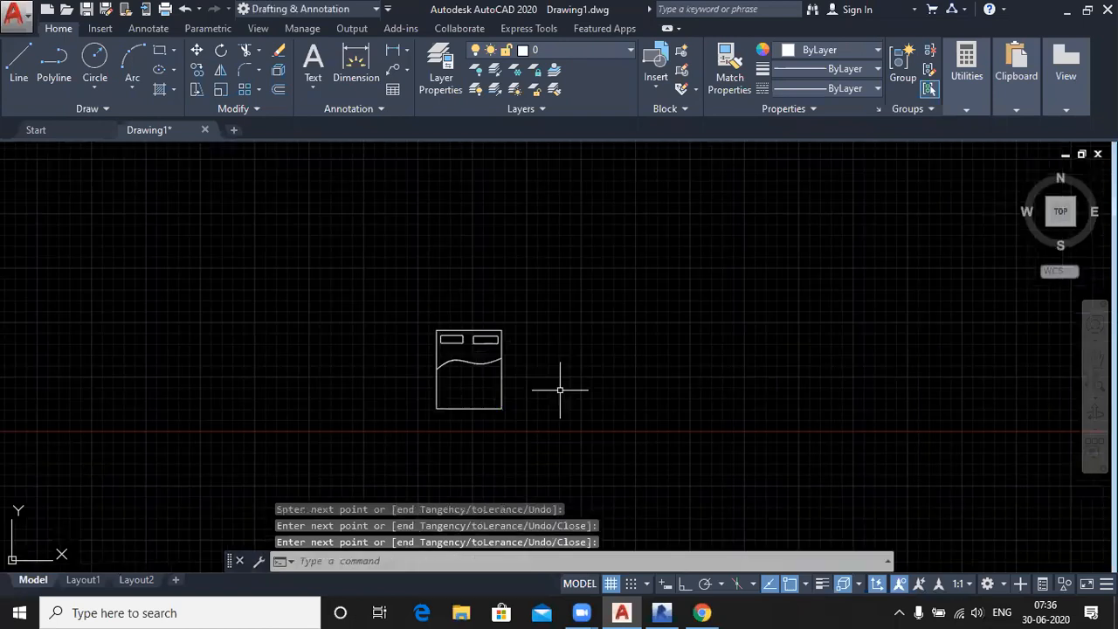
# Start a block definition named Bed and pick the bed outline's upper-left corner as its base point
pyautogui.scroll(2, 560, 391)
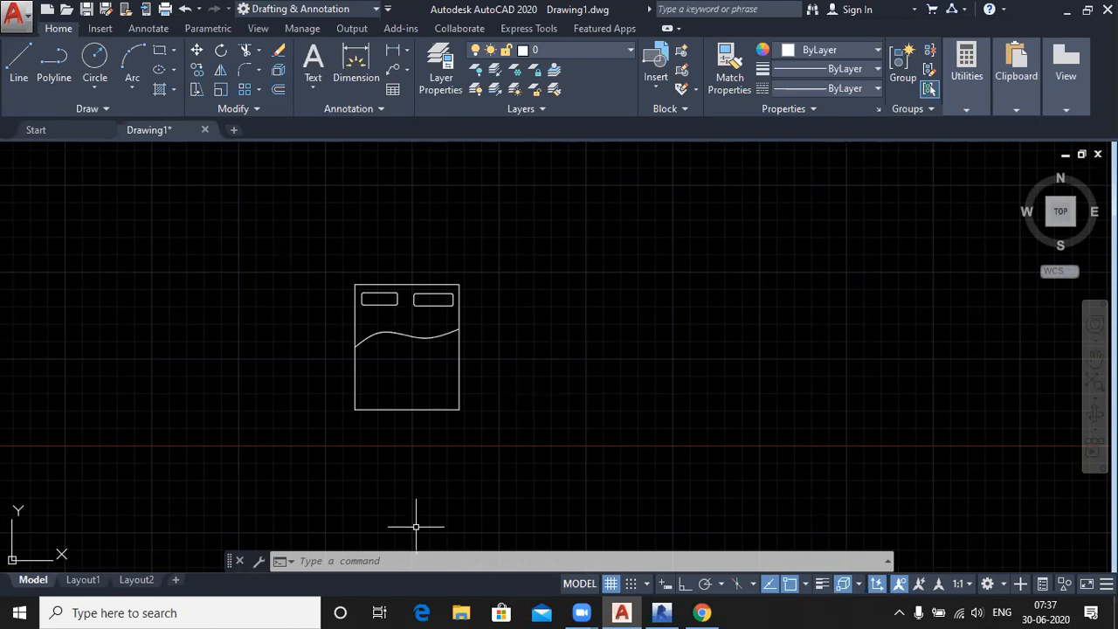
pyautogui.click(368, 563)
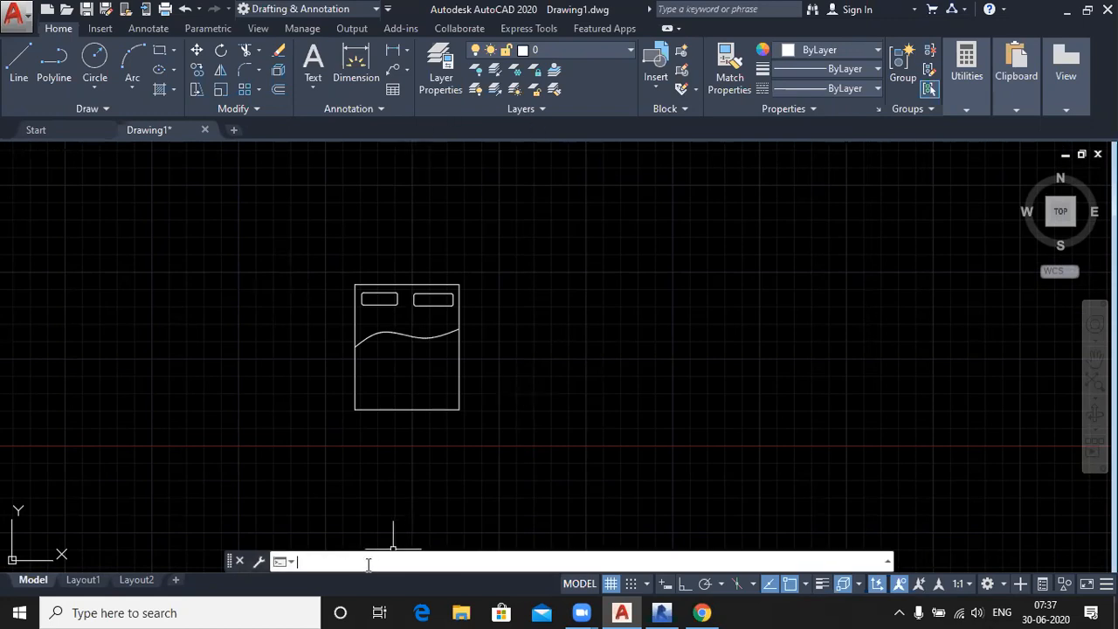
pyautogui.write('b')
pyautogui.press('Return')
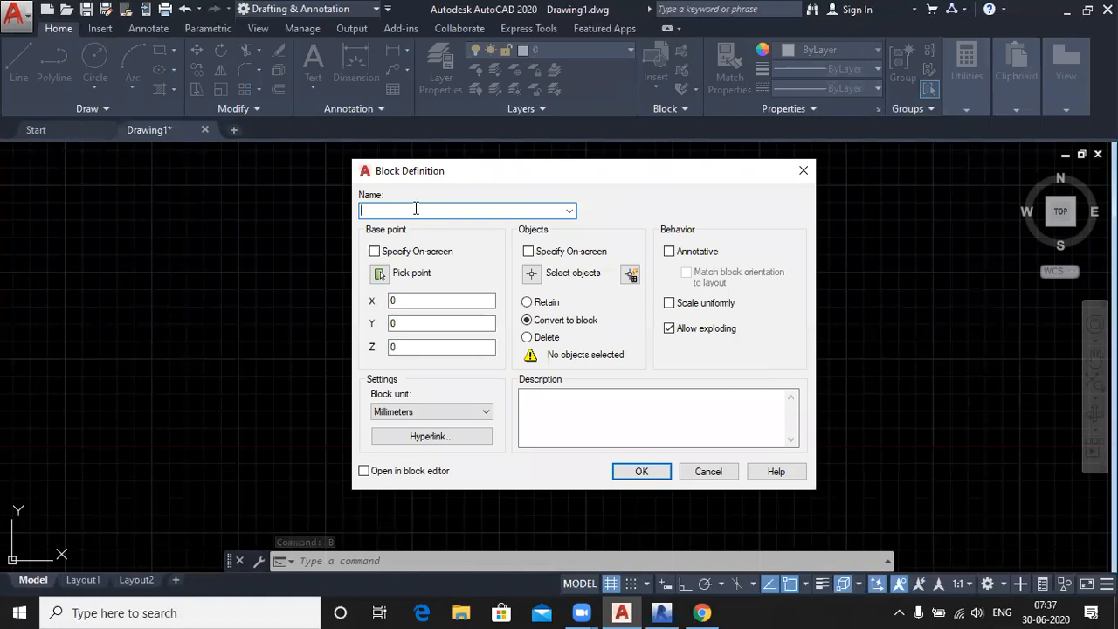
pyautogui.write('Bed')
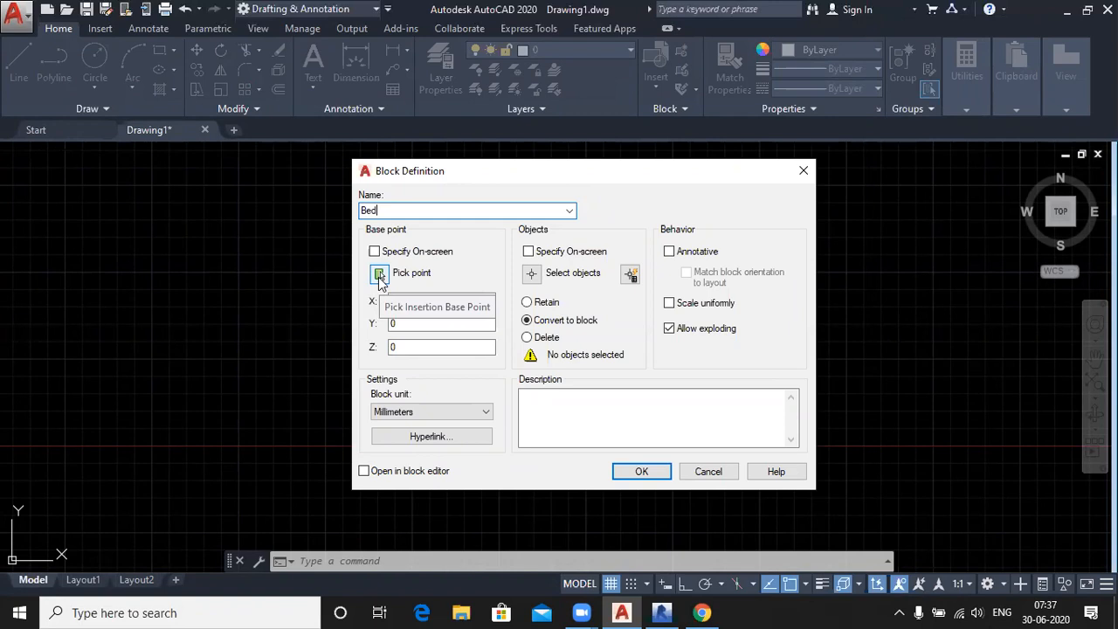
pyautogui.click(379, 274)
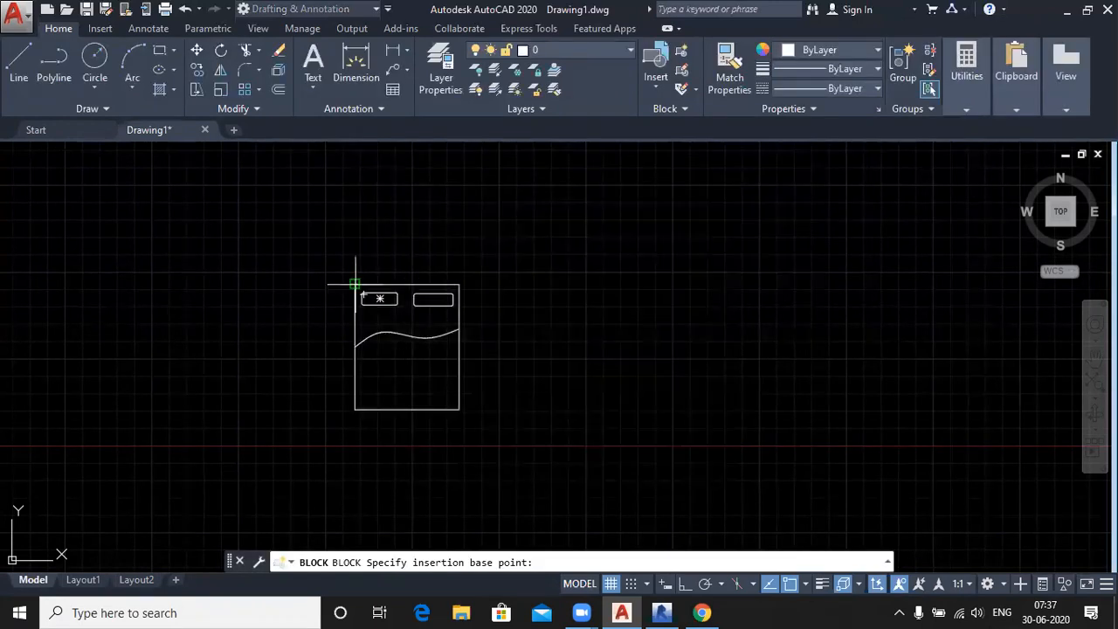
pyautogui.click(352, 280)
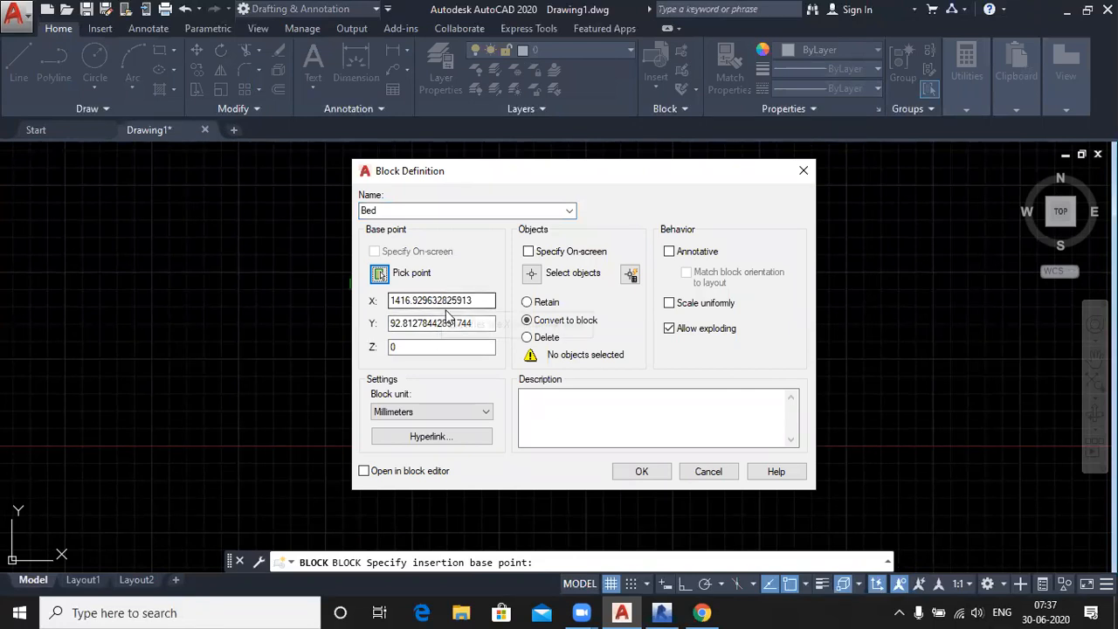
# Select the whole bed with its pillows and blanket line, set the block unit to Inches, and create the block
pyautogui.click(532, 275)
pyautogui.click(287, 237)
pyautogui.click(497, 465)
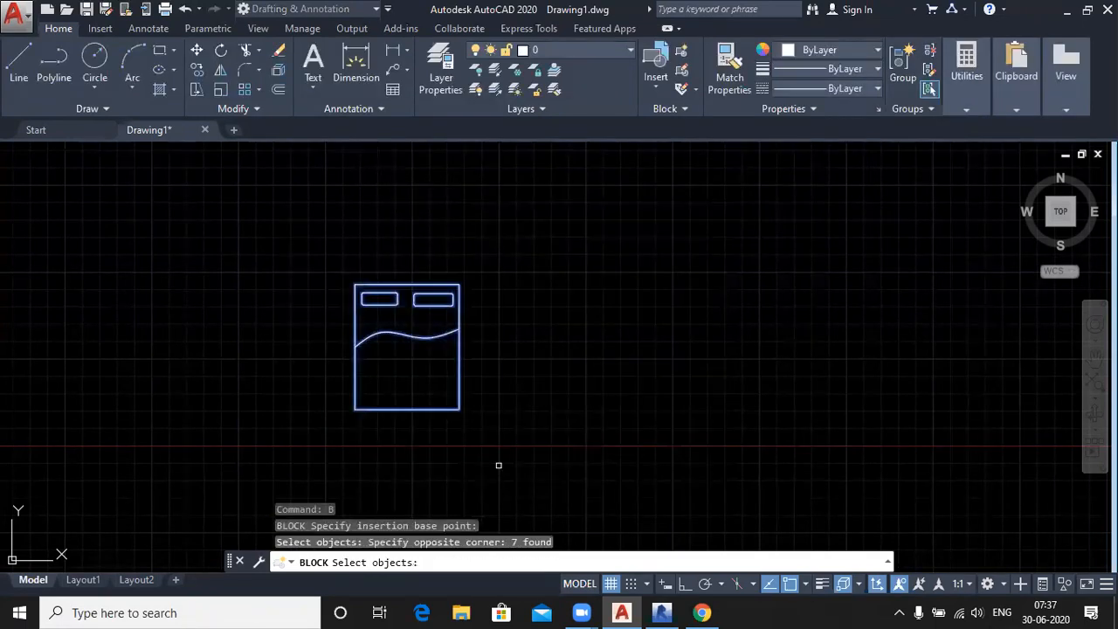
pyautogui.press('Return')
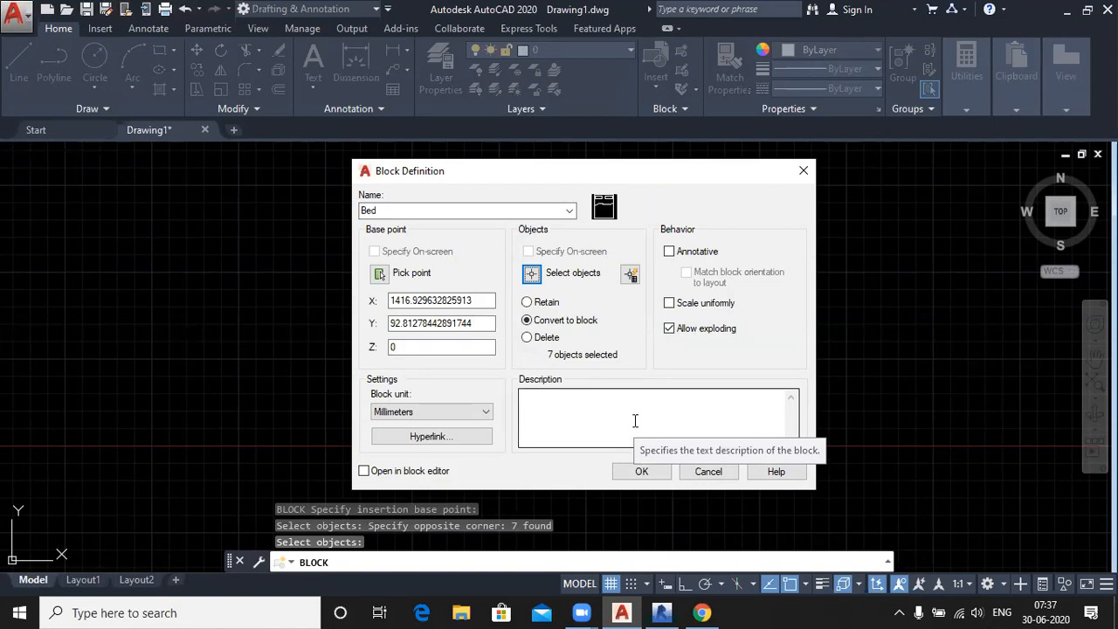
pyautogui.click(471, 416)
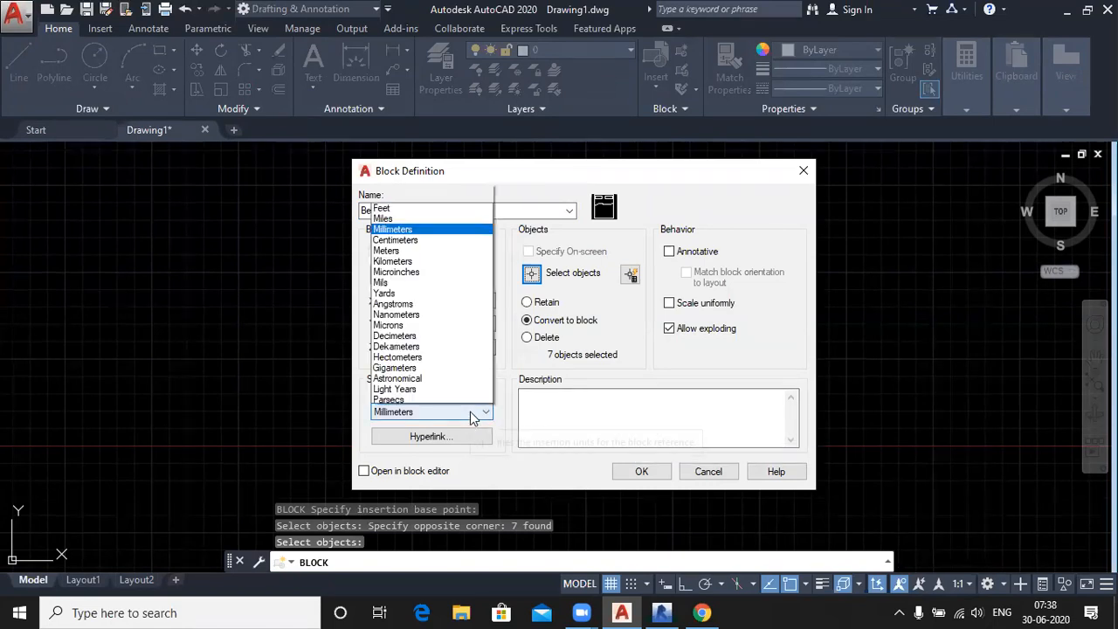
pyautogui.click(406, 184)
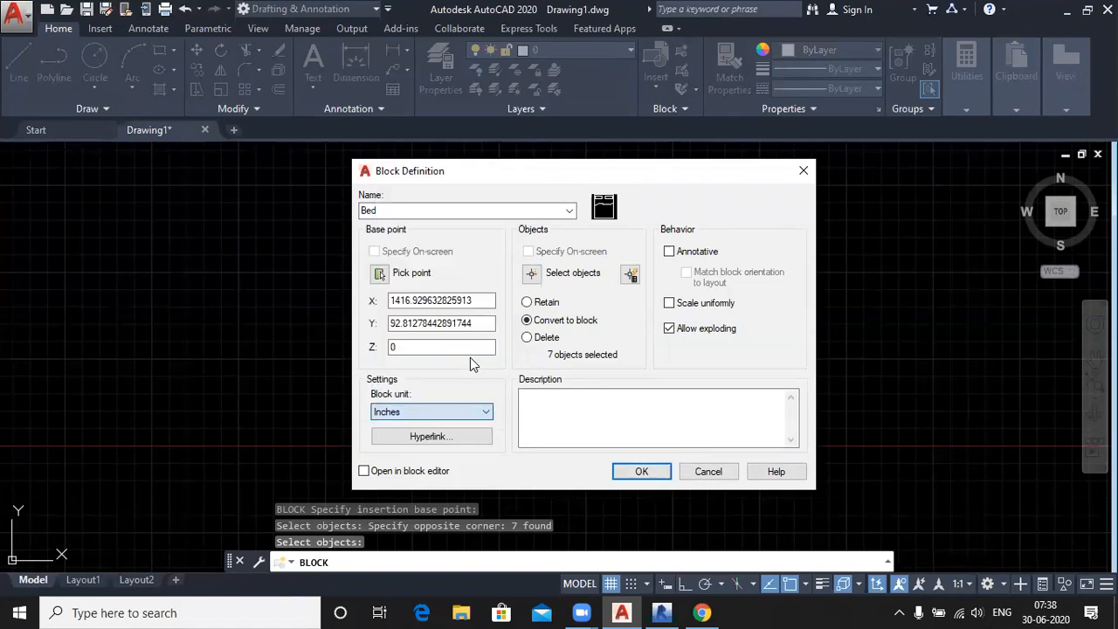
pyautogui.click(661, 471)
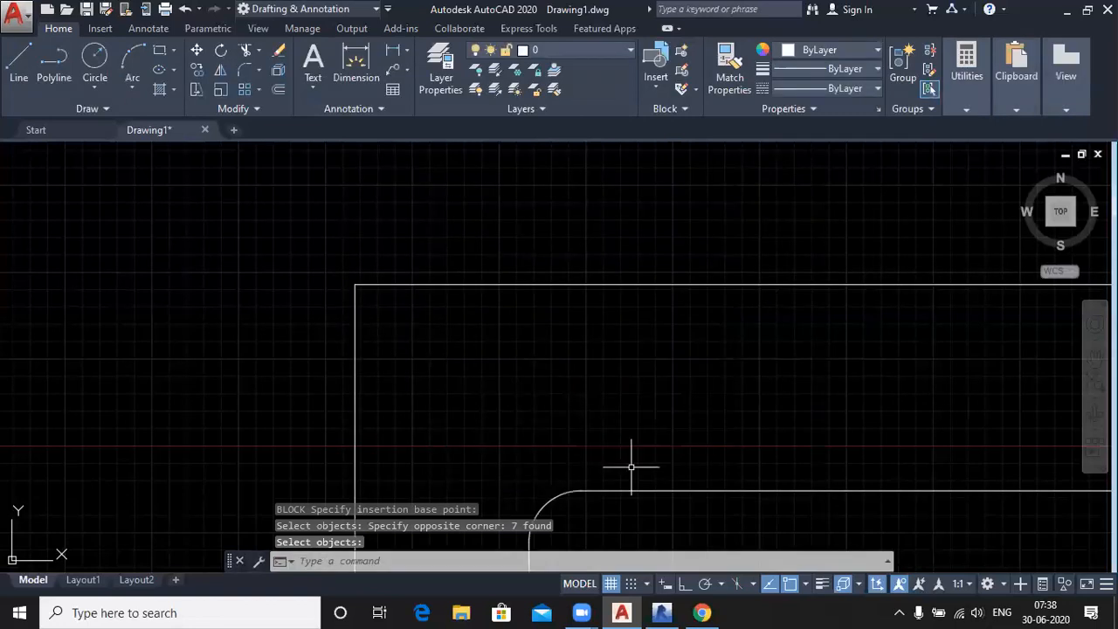
# Insert a copy of the Bed block to the right of the original, level with it
pyautogui.scroll(-6, 410, 294)
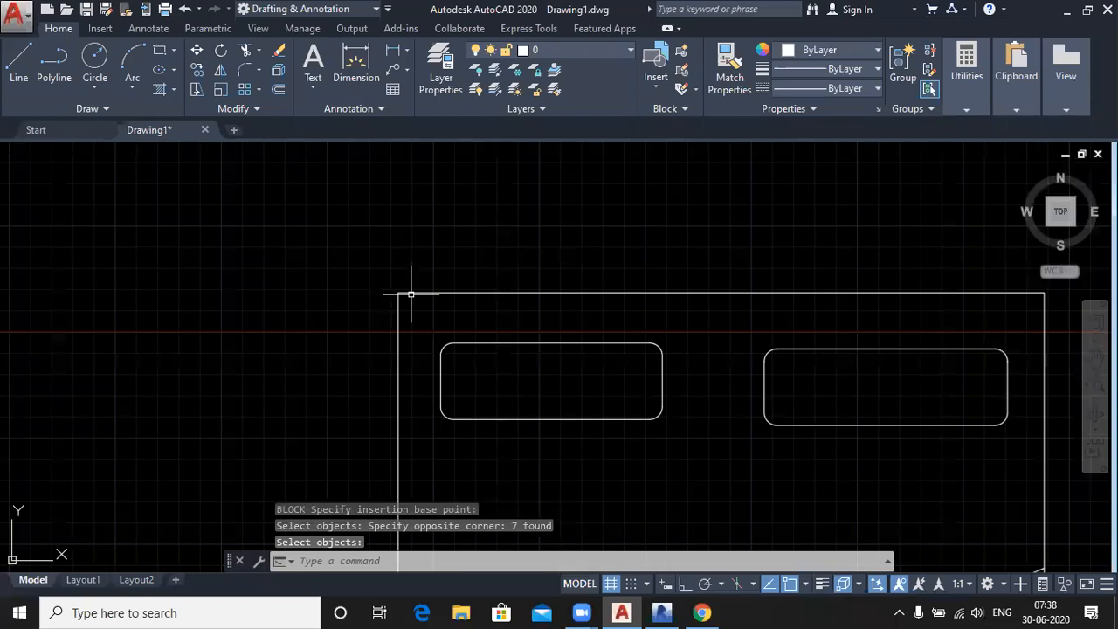
pyautogui.scroll(-6, 410, 294)
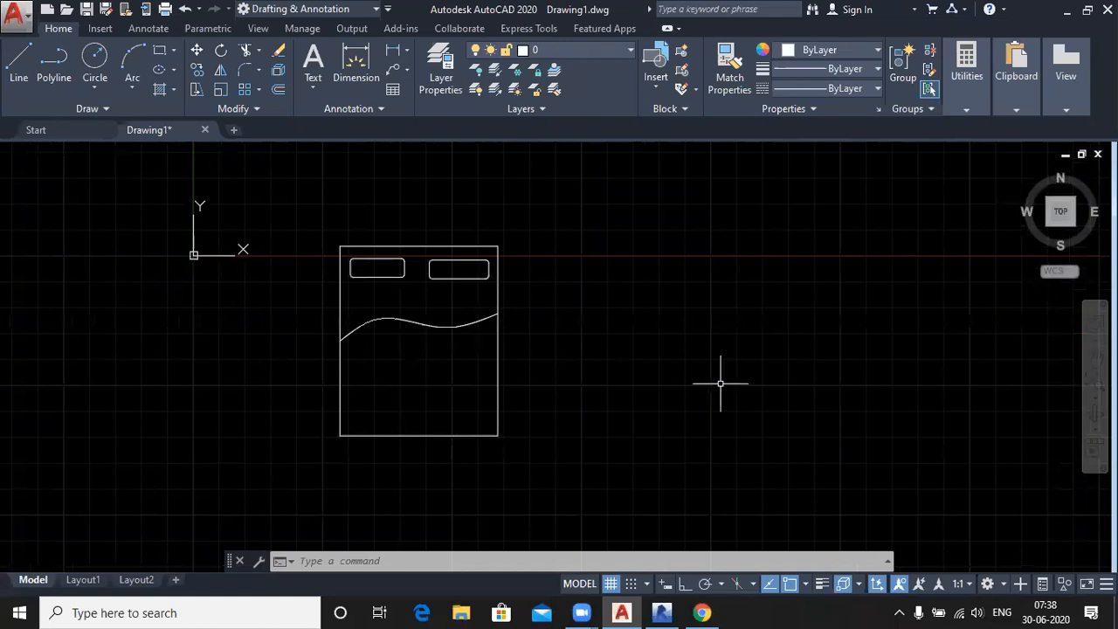
pyautogui.moveTo(721, 382); pyautogui.dragTo(646, 382, button='middle')
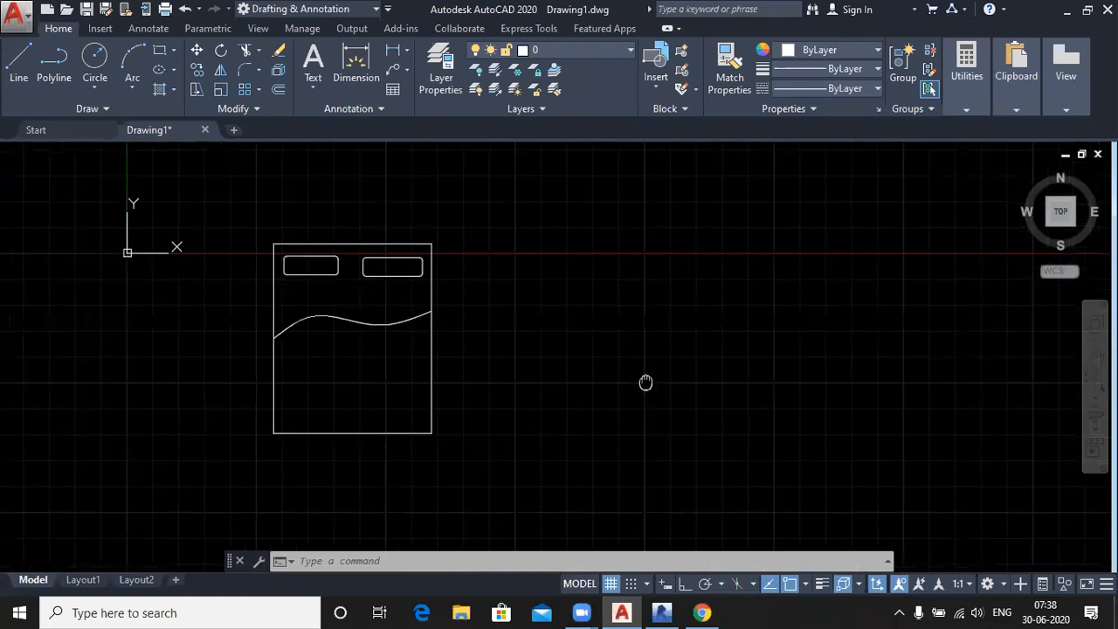
pyautogui.click(654, 87)
pyautogui.click(680, 140)
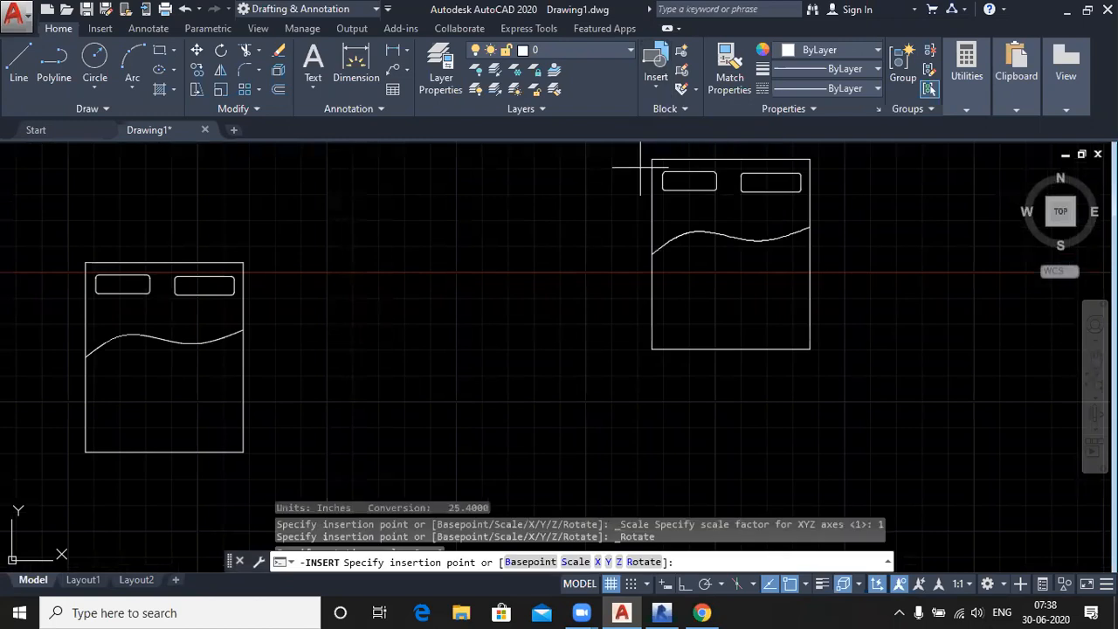
pyautogui.click(352, 263)
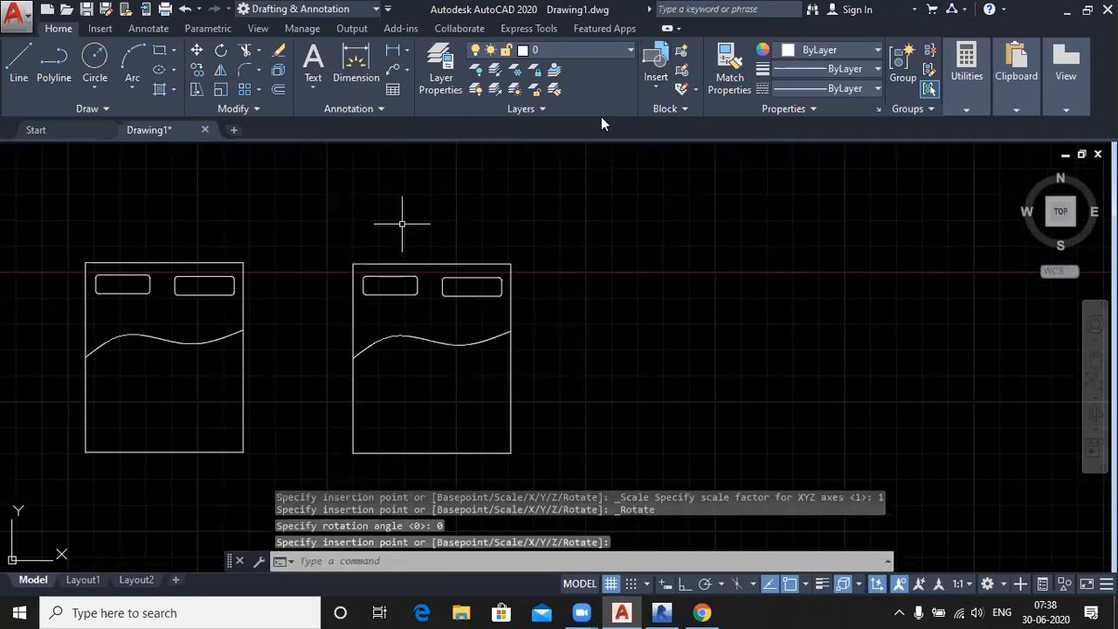
# Insert another Bed block to the right of the second bed, roughly aligned in the same row
pyautogui.click(652, 89)
pyautogui.click(682, 140)
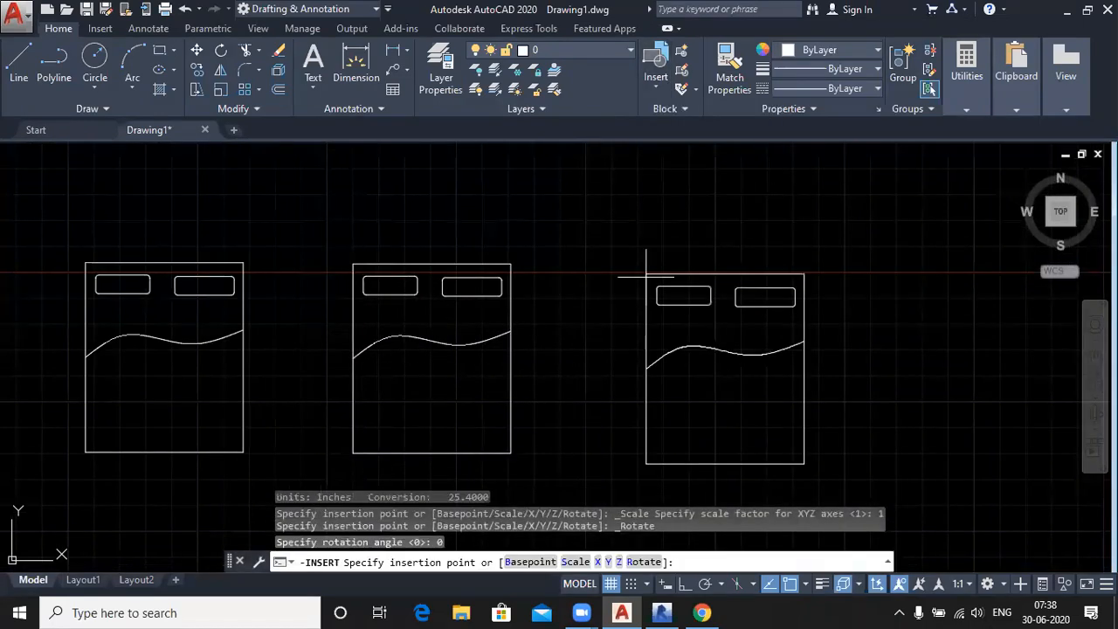
pyautogui.click(623, 266)
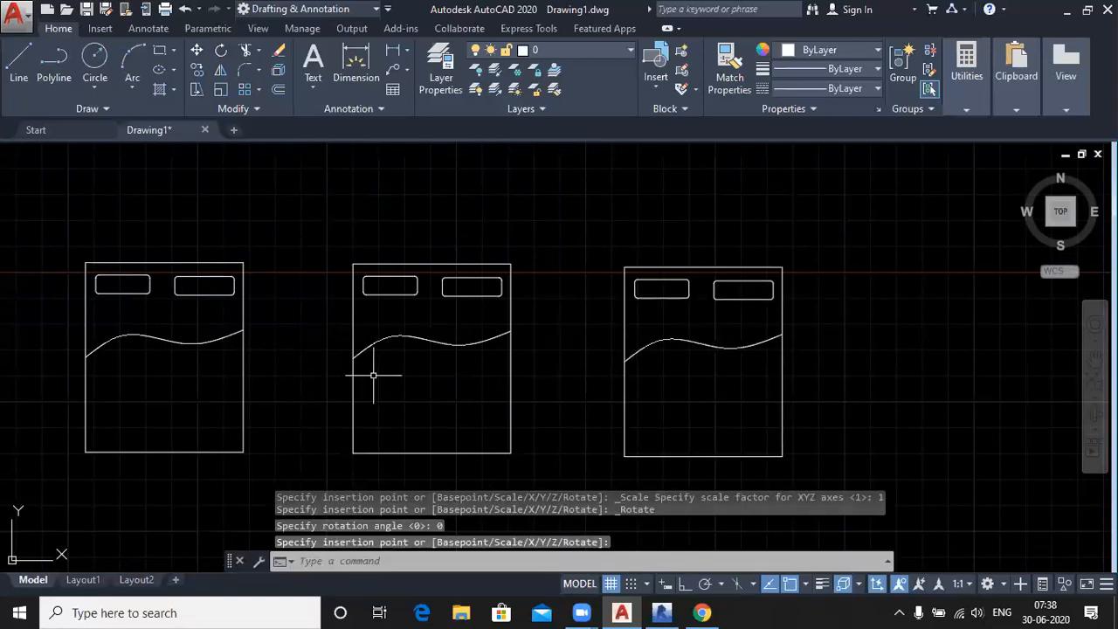
pyautogui.moveTo(375, 375); pyautogui.dragTo(462, 380, button='middle')
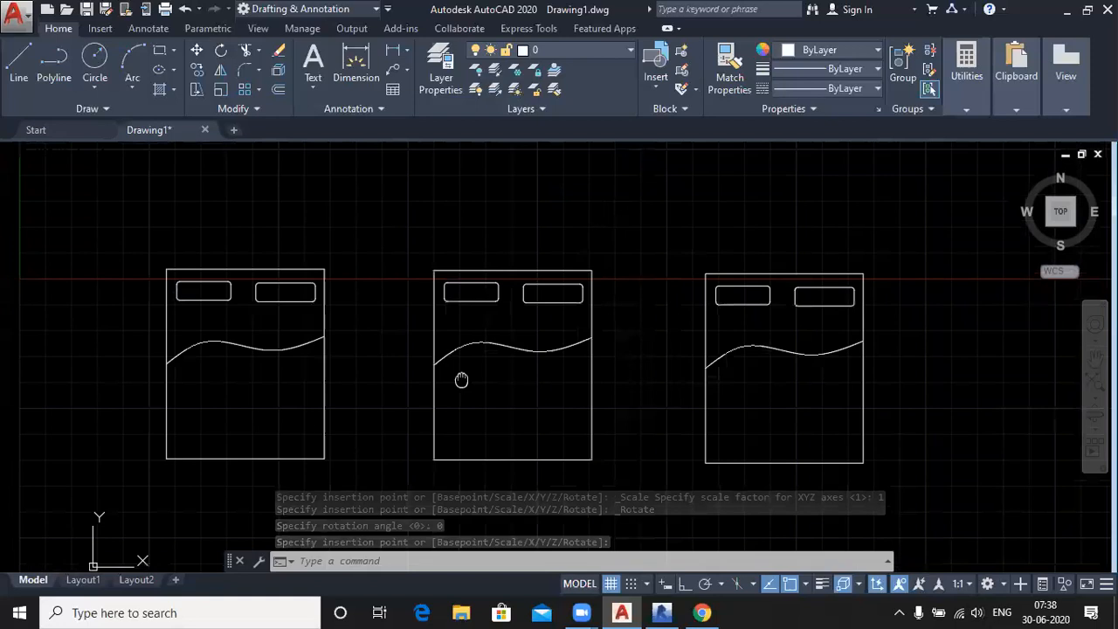
pyautogui.scroll(-2, 462, 377)
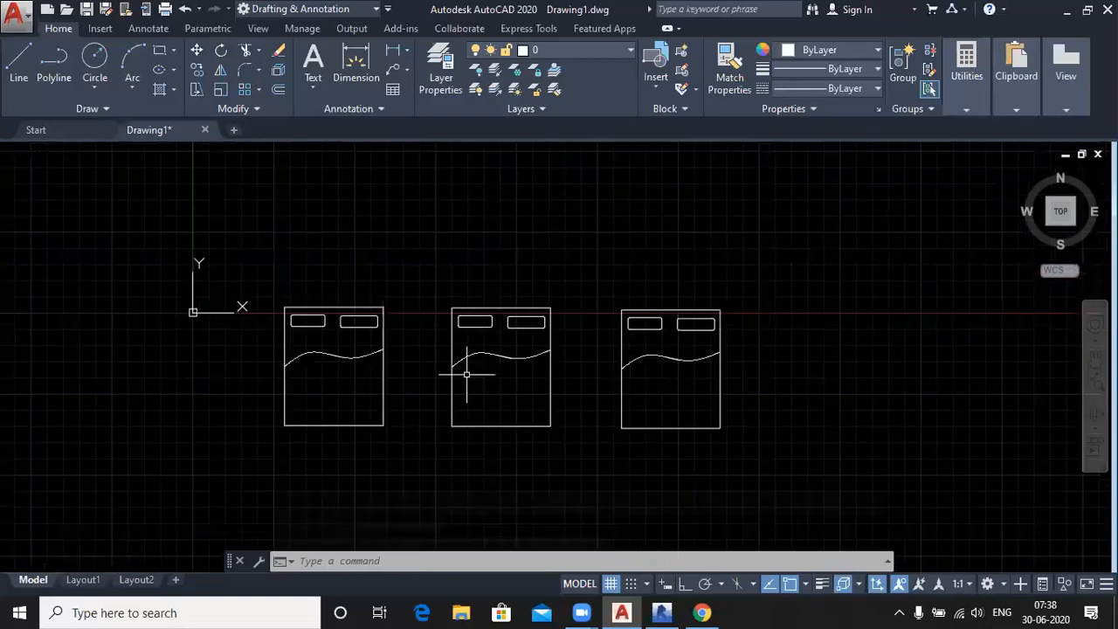
pyautogui.moveTo(466, 374); pyautogui.dragTo(385, 368, button='middle')
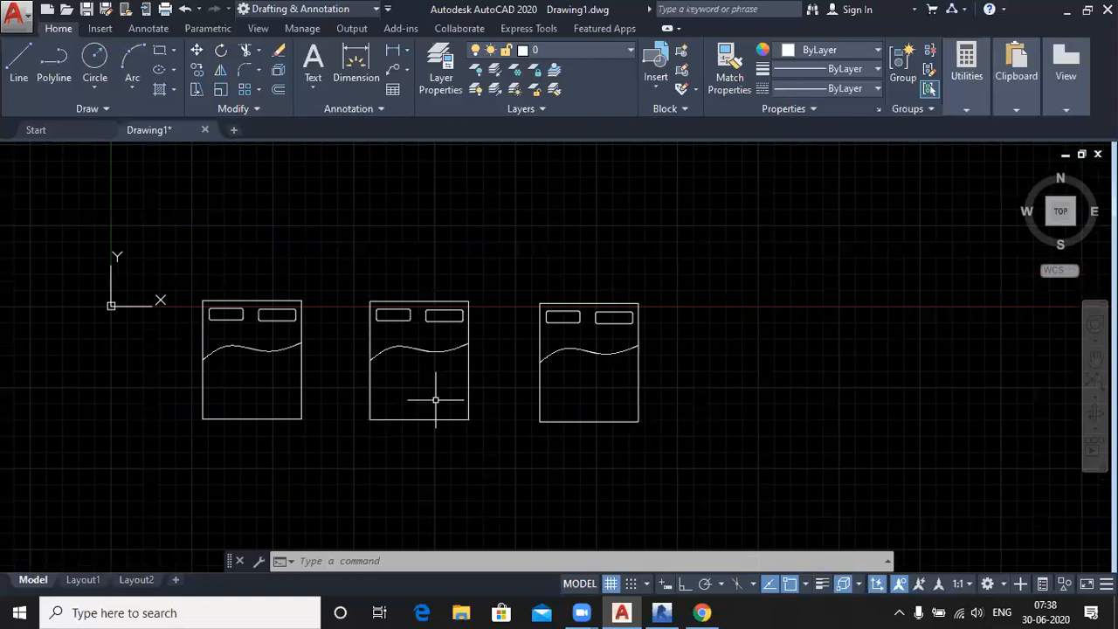
pyautogui.click(682, 50)
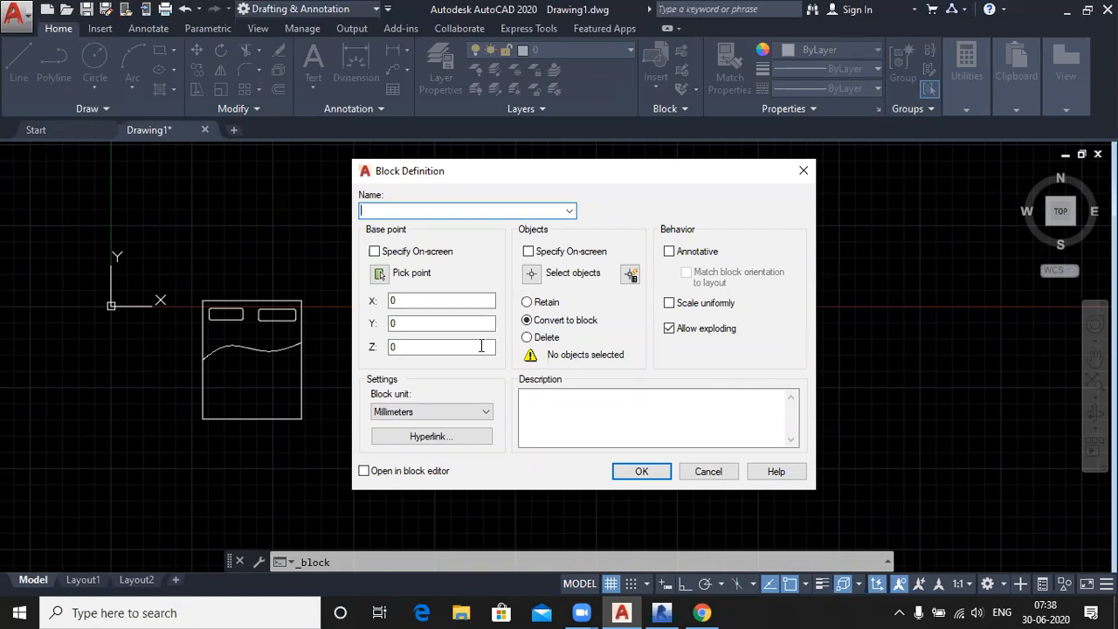
pyautogui.click(421, 411)
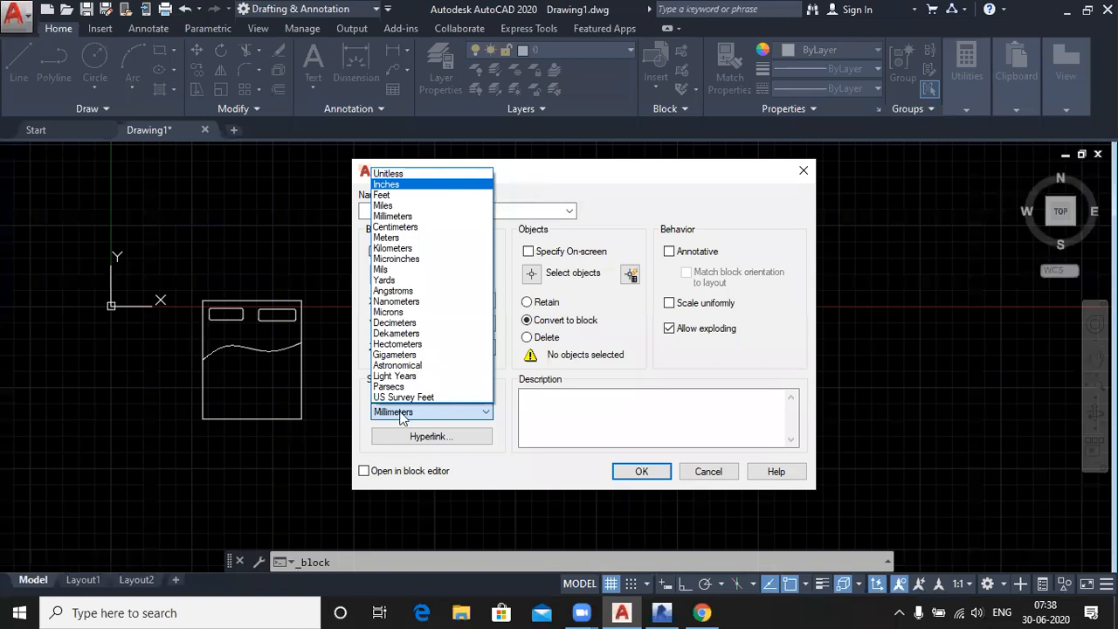
pyautogui.click(241, 423)
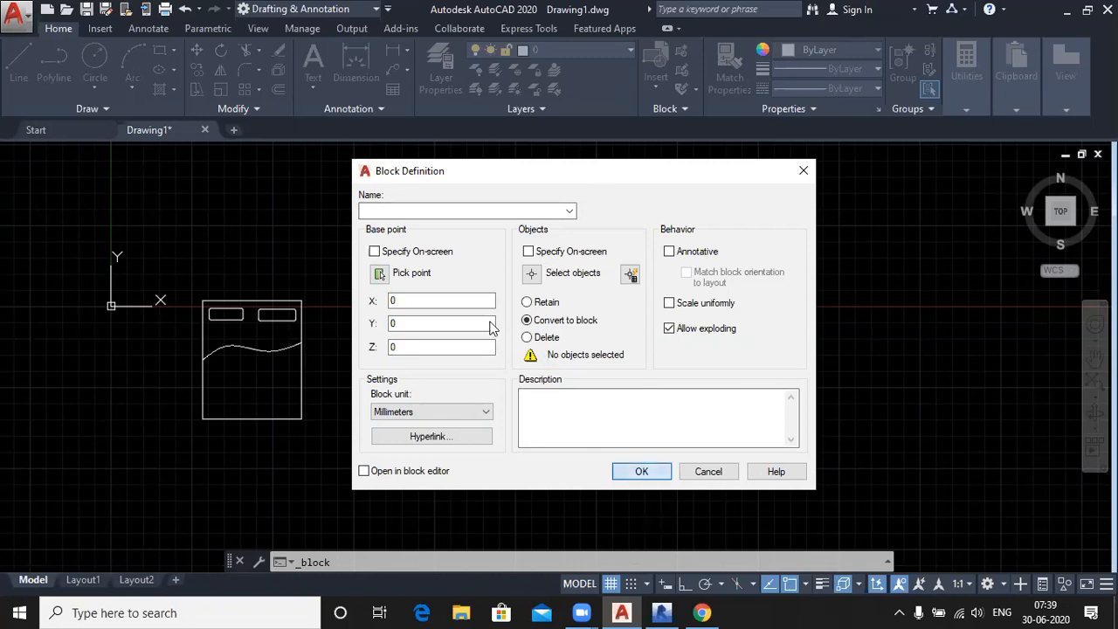
pyautogui.press('Return')
pyautogui.click(669, 311)
pyautogui.click(708, 472)
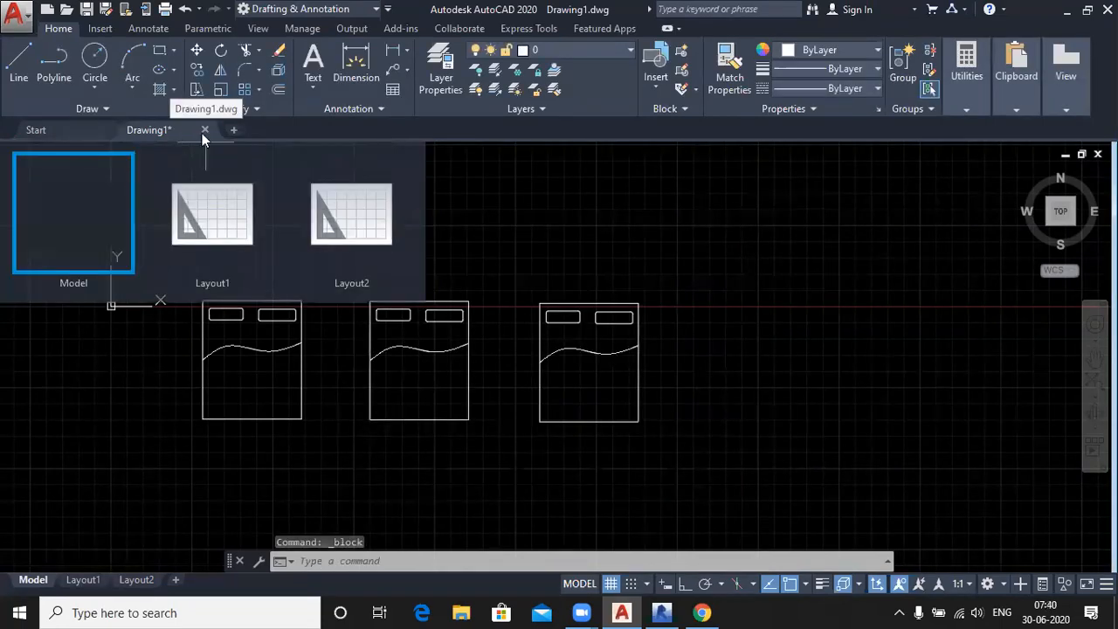
# Create a new drawing, check its list of insertable blocks, and return to Drawing1
pyautogui.click(233, 131)
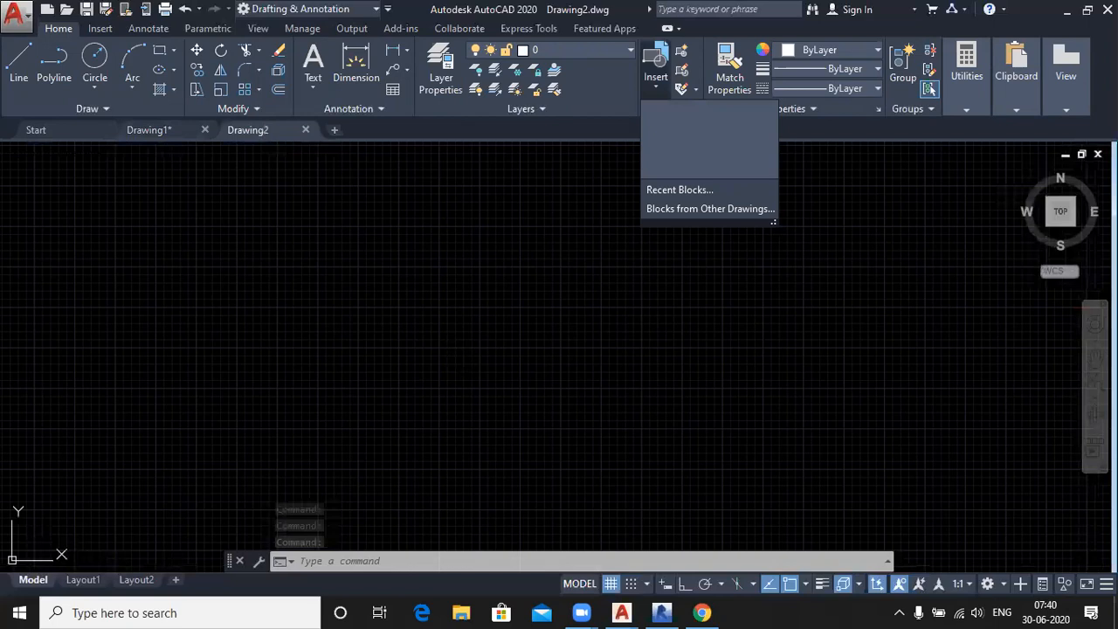
pyautogui.click(150, 131)
# Draw a roughly square rectangle, about as wide as a bed, in the empty space right of the three beds
pyautogui.scroll(-2, 221, 302)
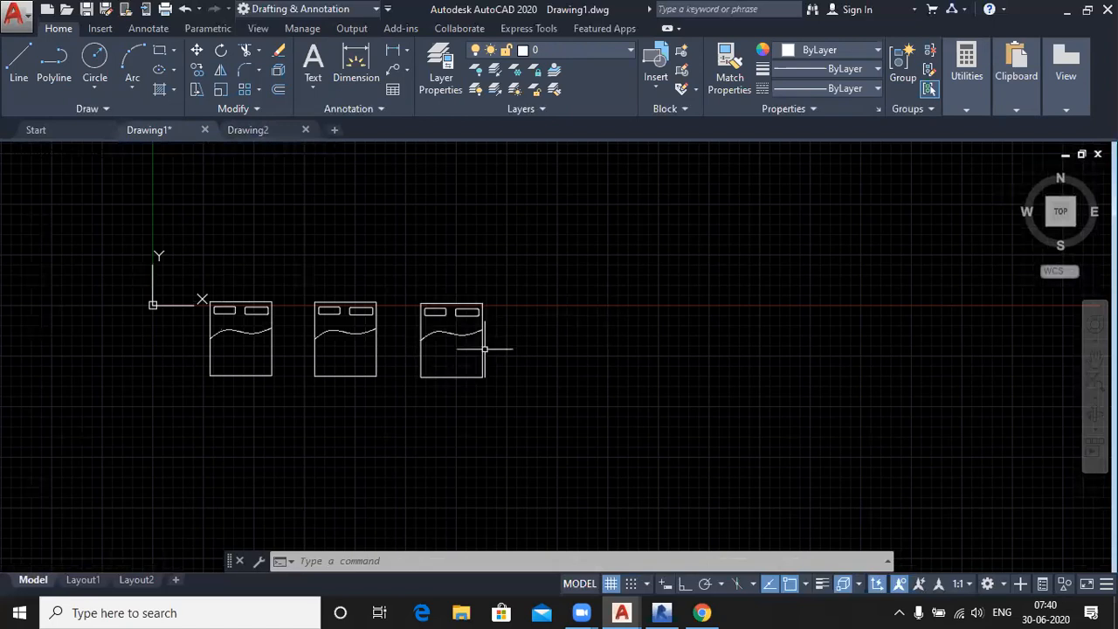
pyautogui.moveTo(554, 359); pyautogui.dragTo(448, 364, button='middle')
pyautogui.click(160, 53)
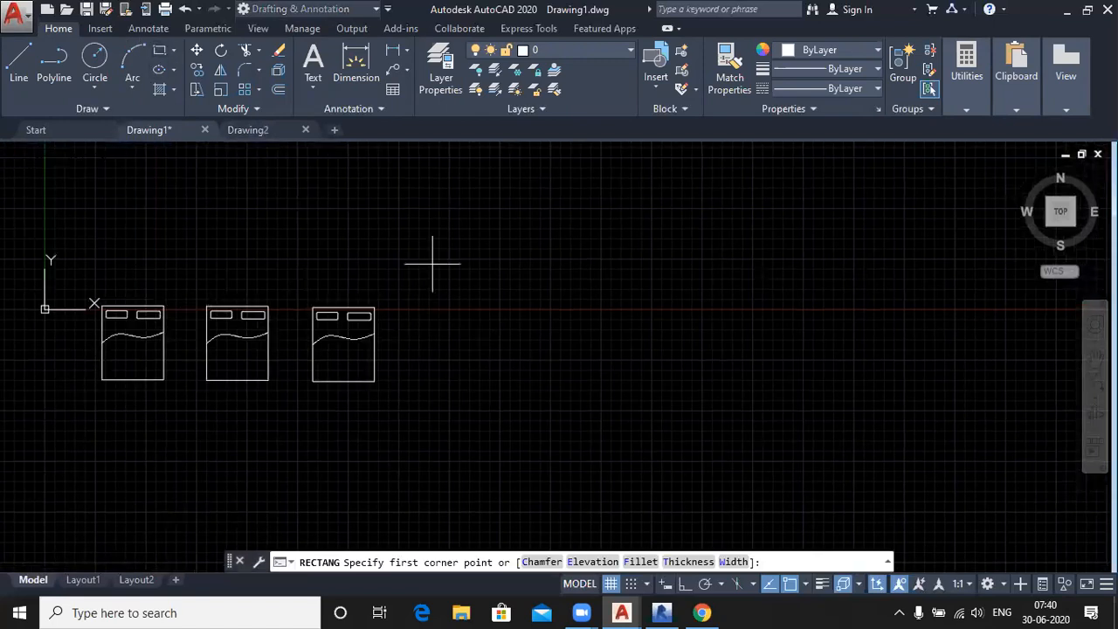
pyautogui.click(508, 326)
pyautogui.click(568, 386)
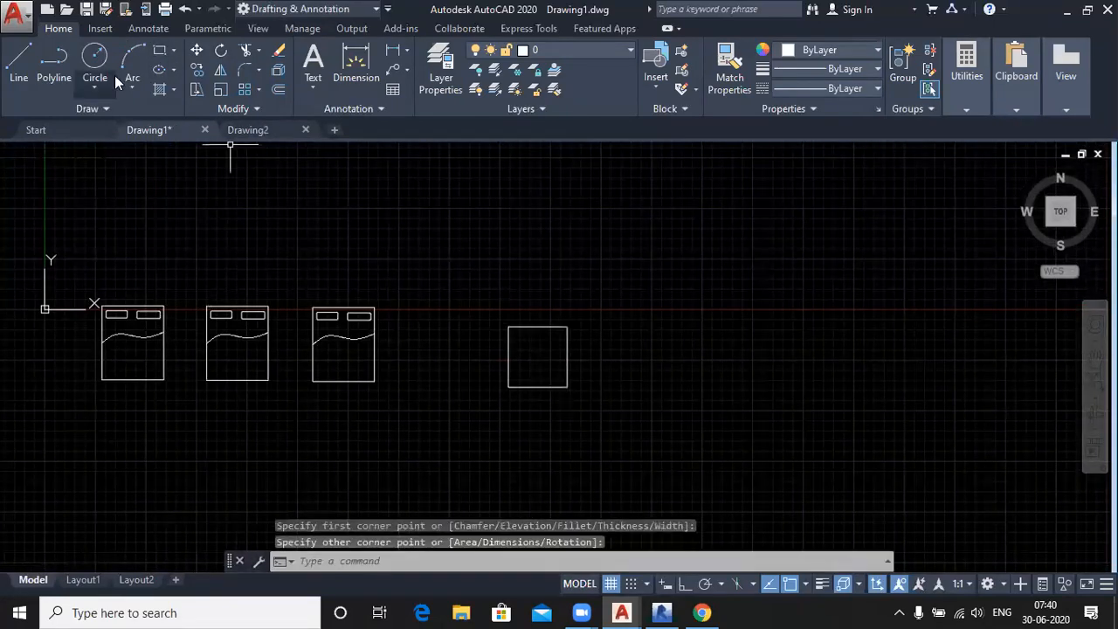
# Draw a thin horizontal rectangle across the square's top edge, overhanging it slightly on both sides
pyautogui.press('Return')
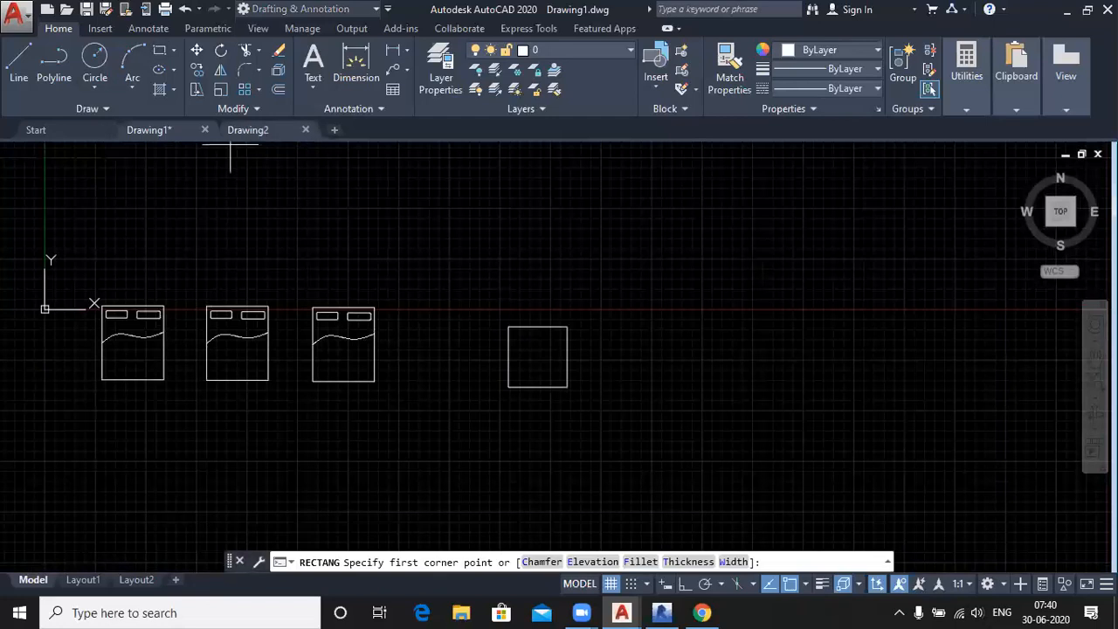
pyautogui.click(499, 326)
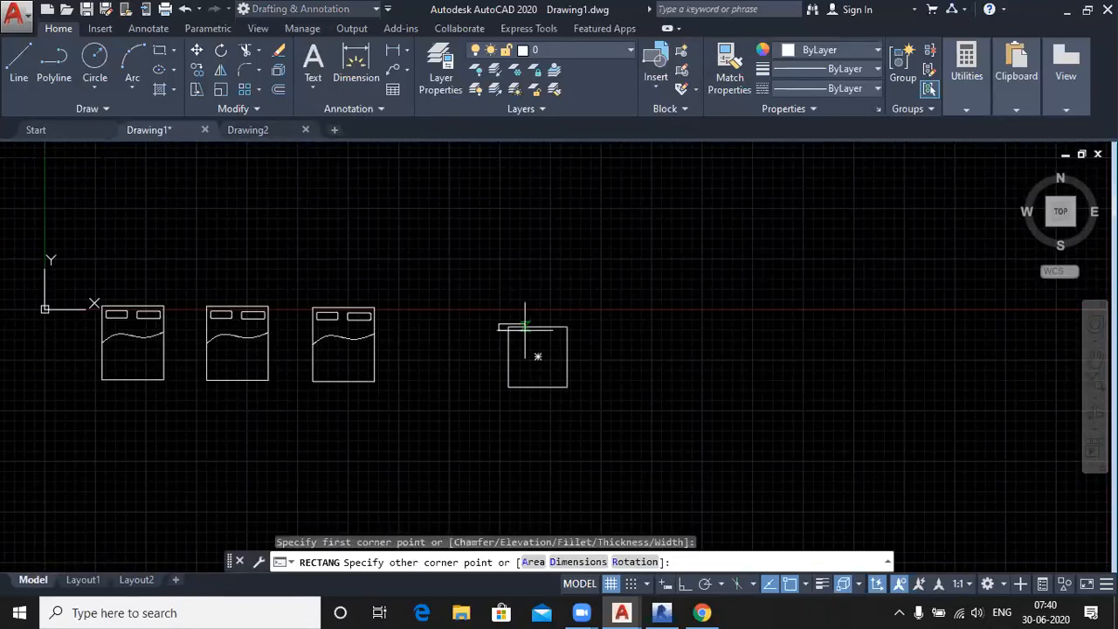
pyautogui.click(577, 334)
# Draw a narrow vertical rectangle along the square's right side, from the top strip's underside to just below the square
pyautogui.click(160, 52)
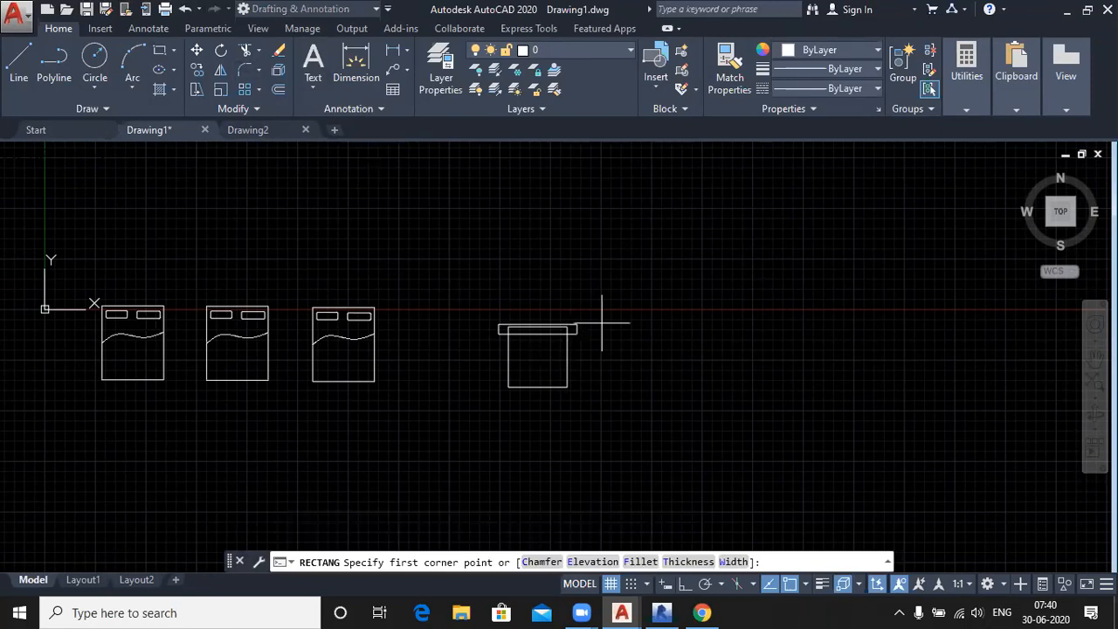
pyautogui.click(568, 333)
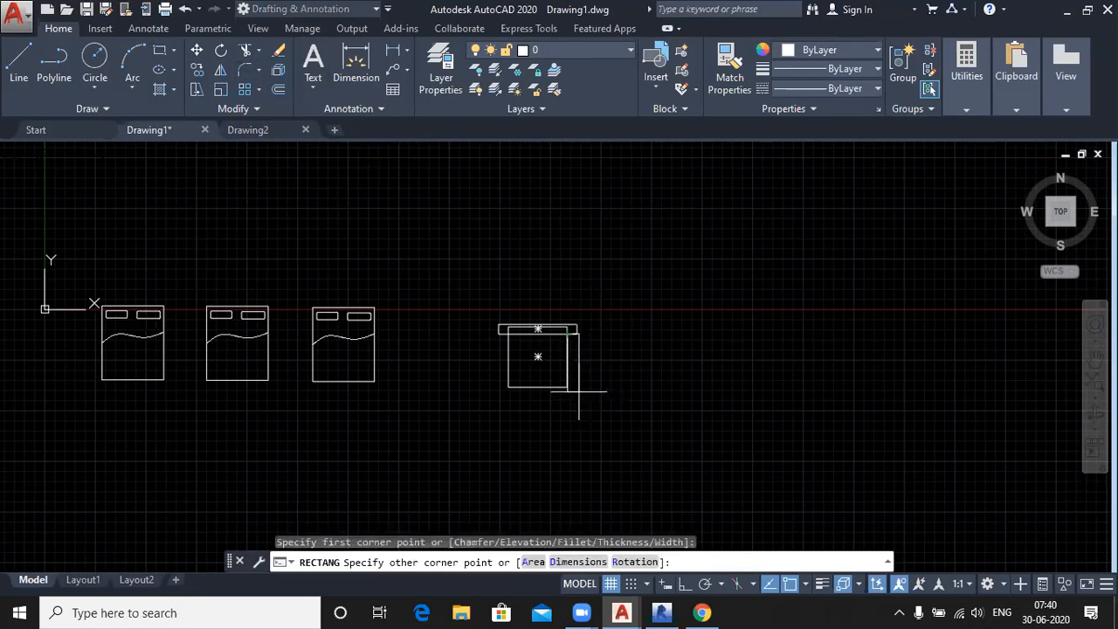
pyautogui.click(577, 391)
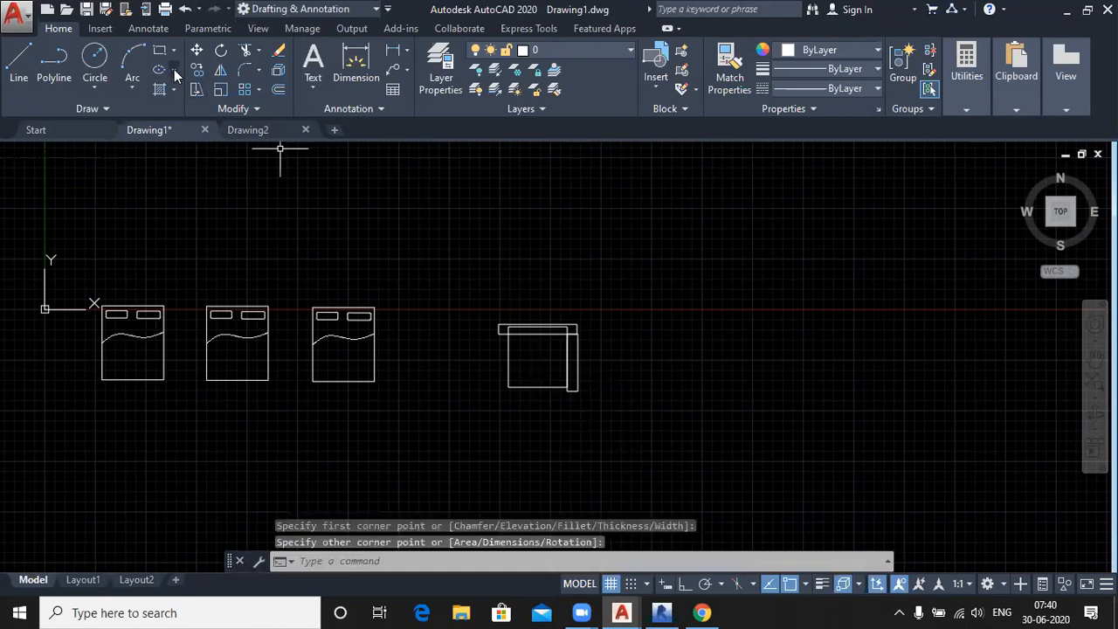
# Draw a narrow vertical rectangle along the square's left side, from the top strip's underside to just below the square
pyautogui.click(160, 51)
pyautogui.click(508, 333)
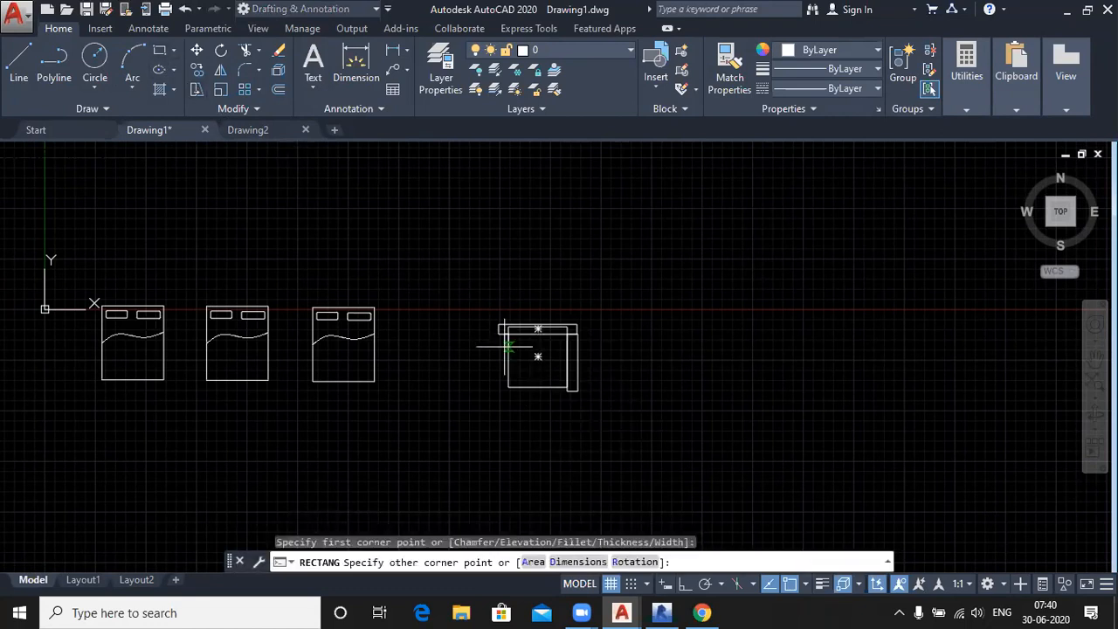
pyautogui.click(494, 393)
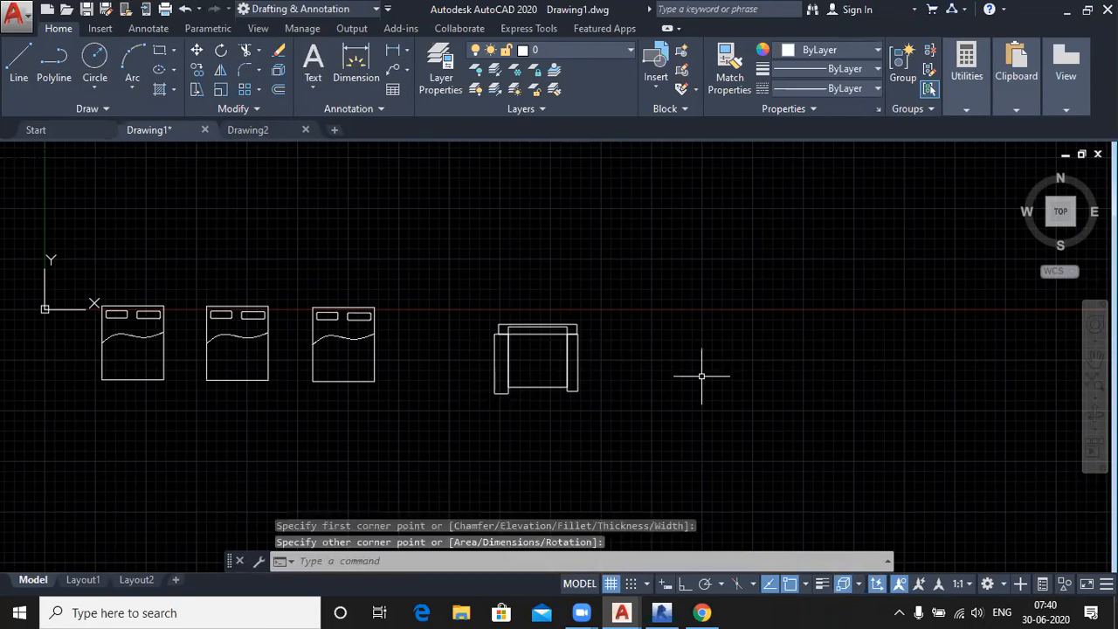
# Write the existing Bed block out as a drawing file named Bed in the Documents folder, with inches as insert units
pyautogui.moveTo(665, 356); pyautogui.dragTo(600, 318, button='middle')
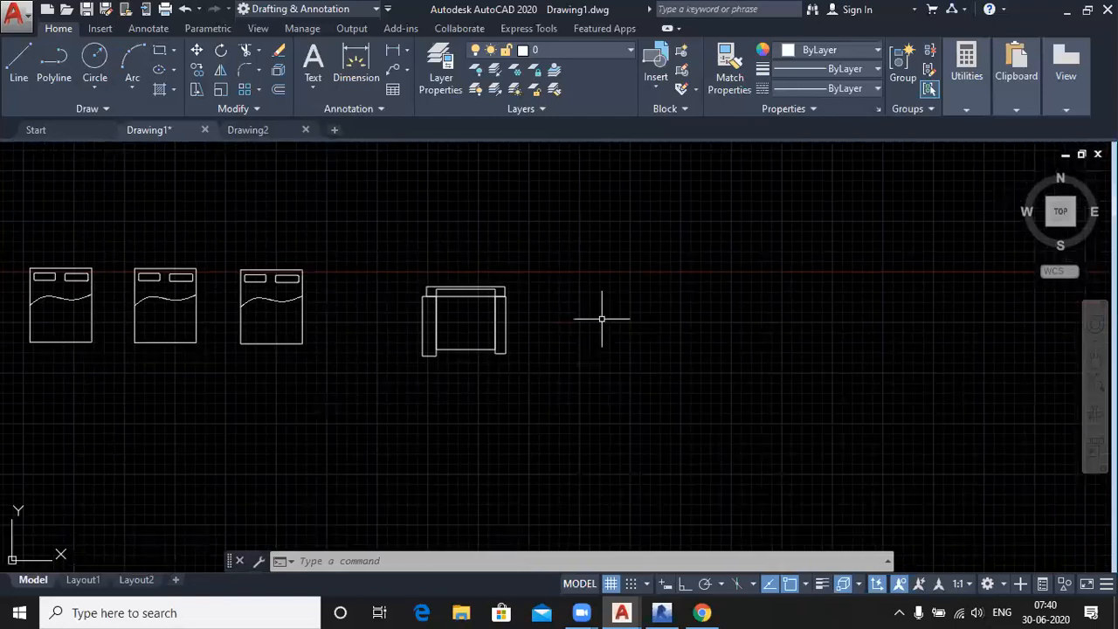
pyautogui.write('wblock')
pyautogui.press('Return')
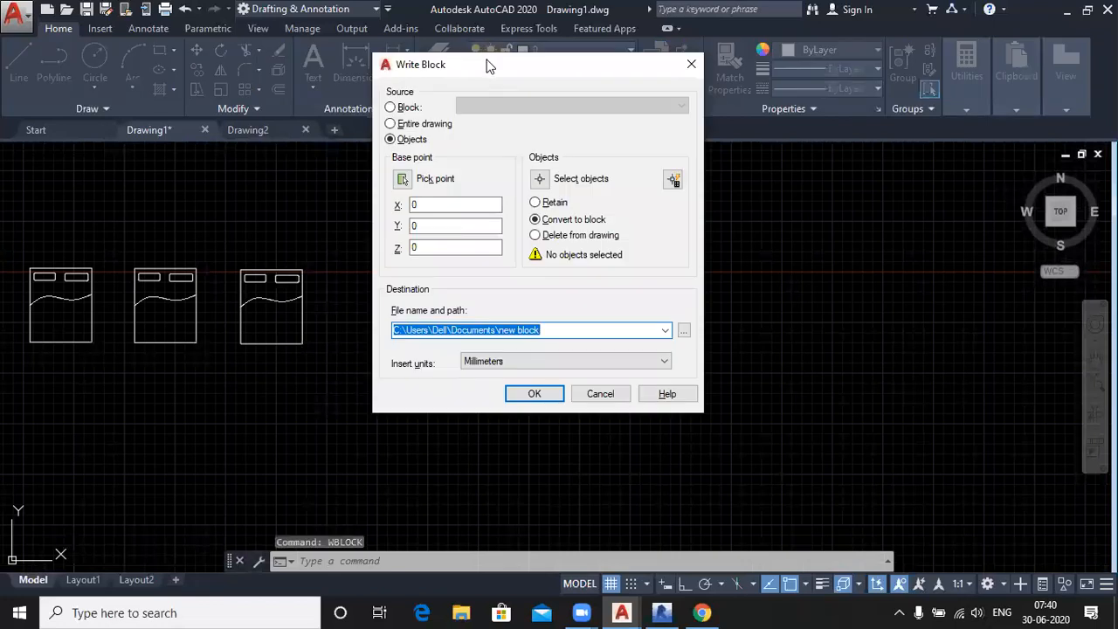
pyautogui.moveTo(487, 67); pyautogui.dragTo(191, 168)
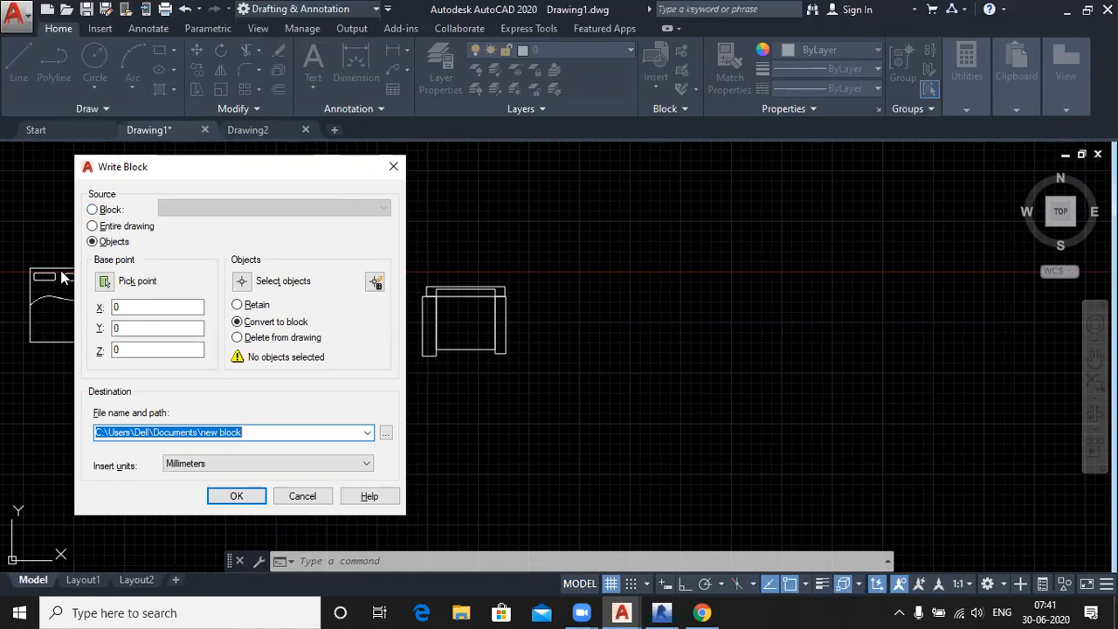
pyautogui.click(98, 211)
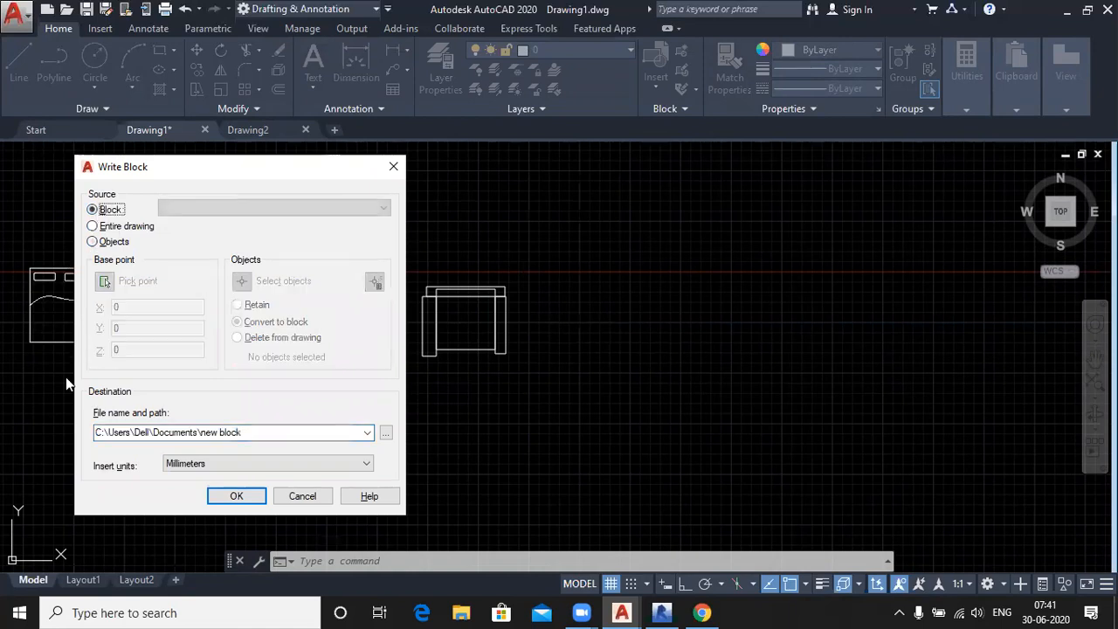
pyautogui.click(342, 207)
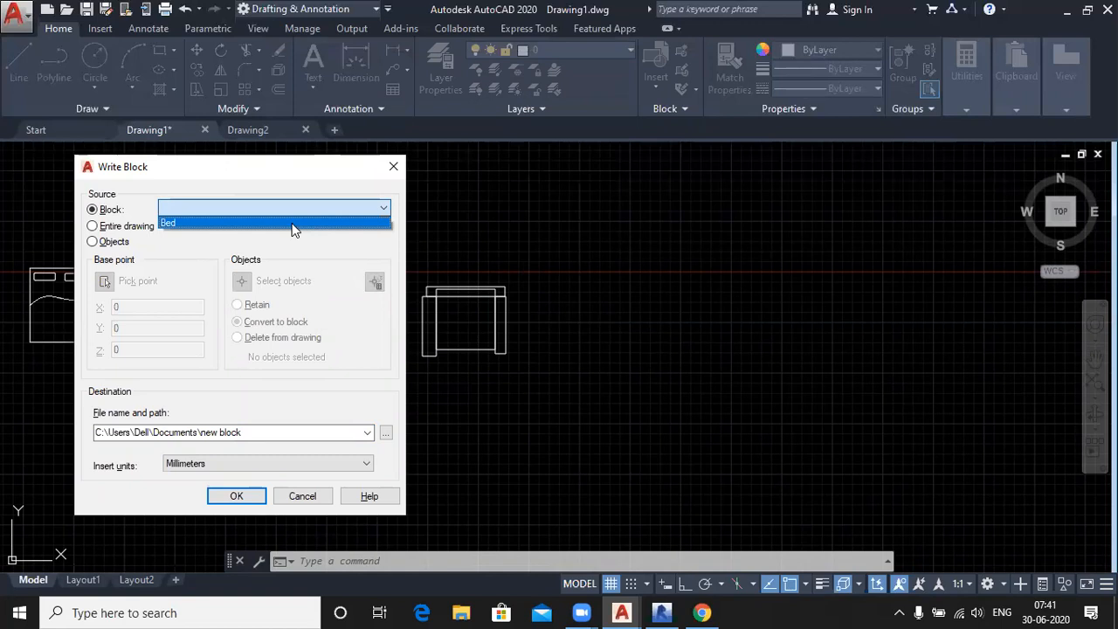
pyautogui.click(196, 220)
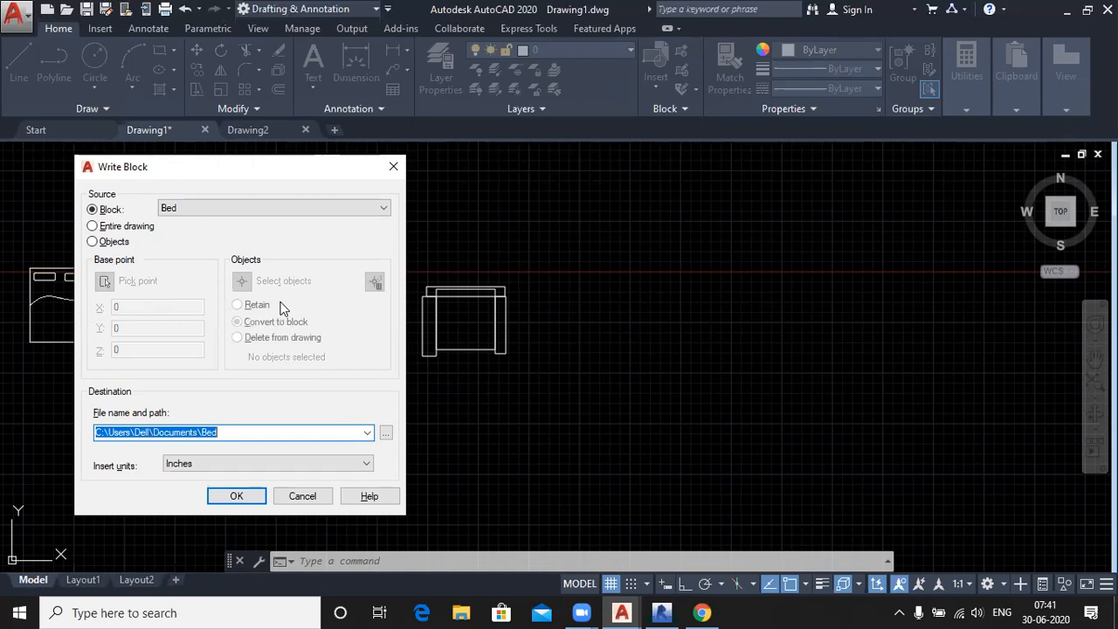
pyautogui.click(234, 437)
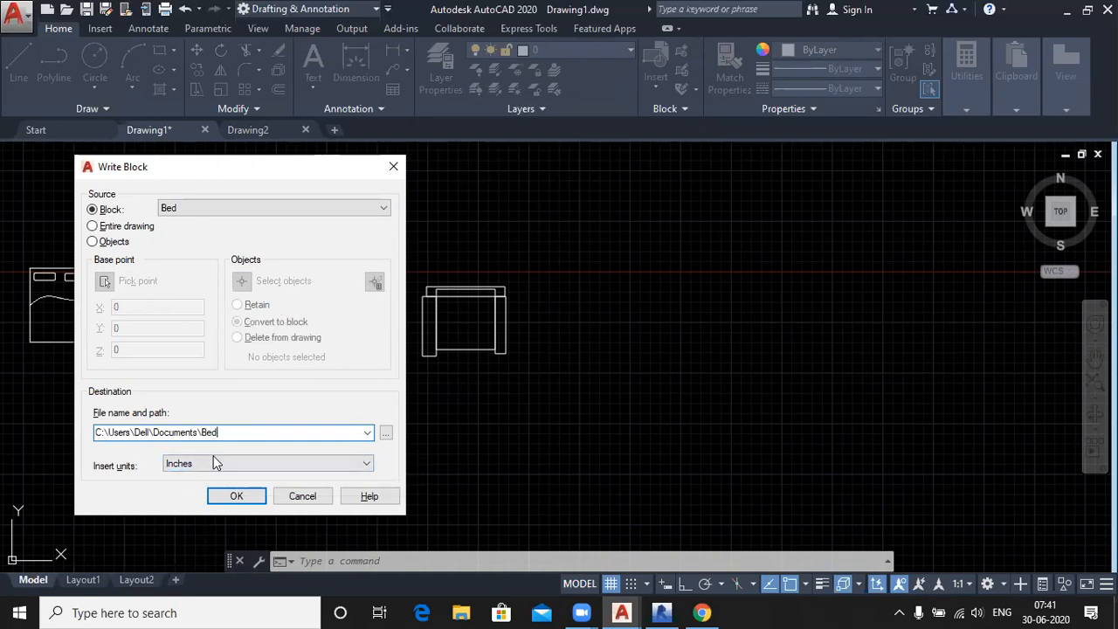
pyautogui.click(232, 500)
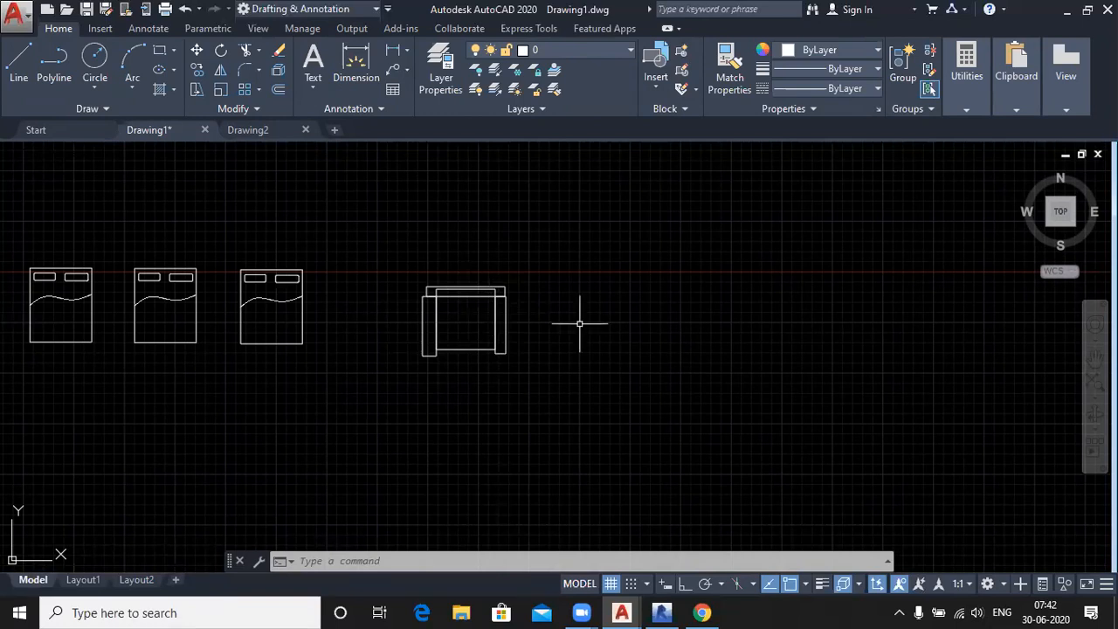
# Start writing a new block from objects, with its base point just above the top-left corner of the armchair's back
pyautogui.write('w')
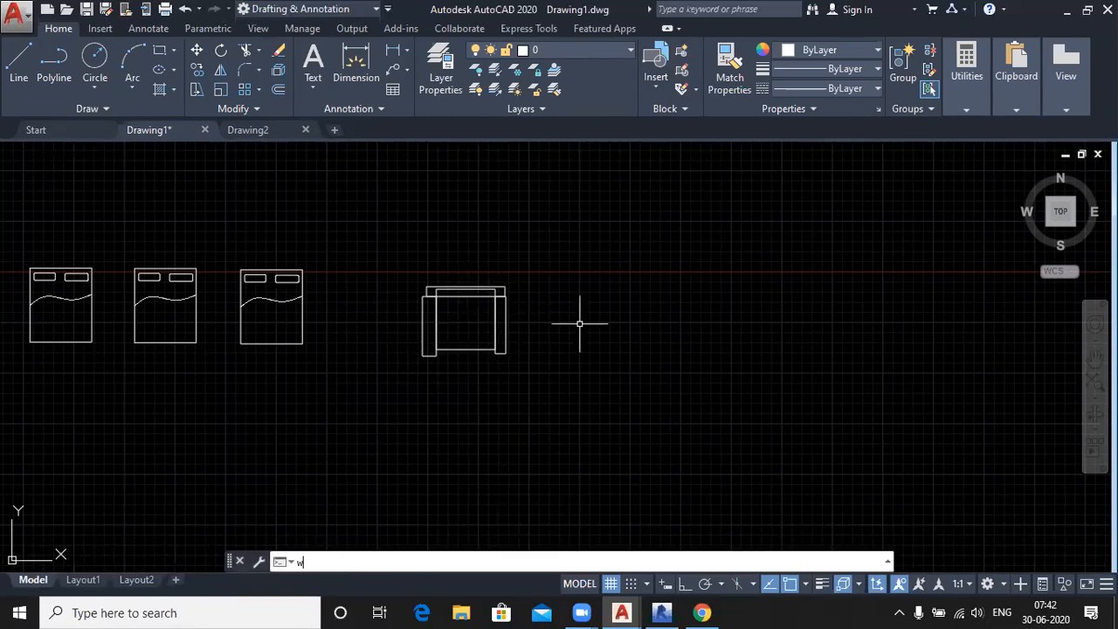
pyautogui.write('bl')
pyautogui.press('Return')
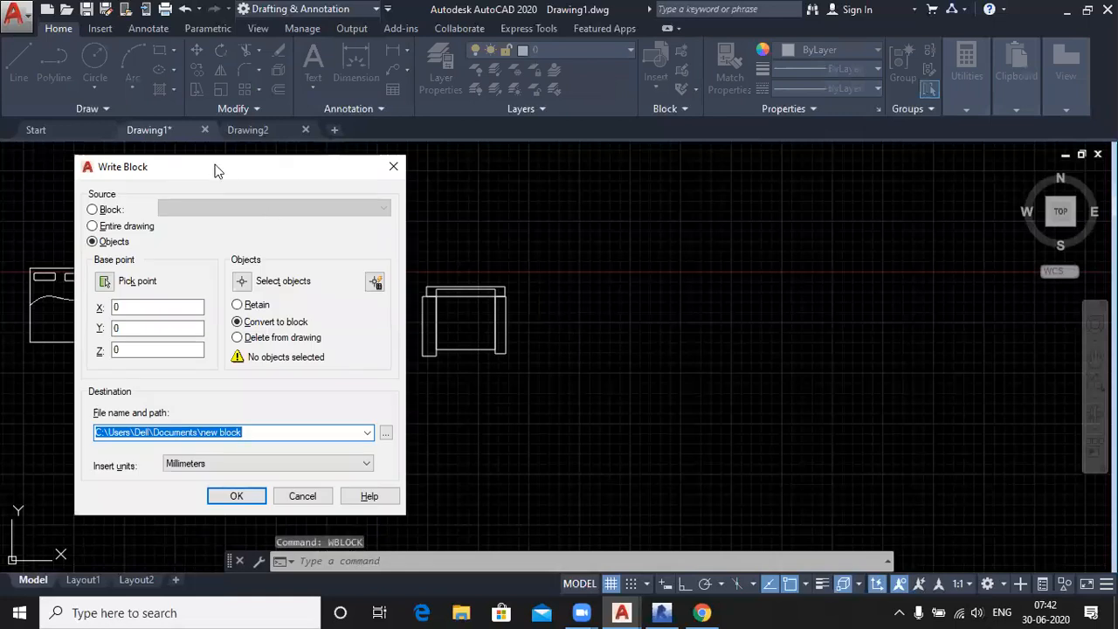
pyautogui.moveTo(214, 164); pyautogui.dragTo(208, 132)
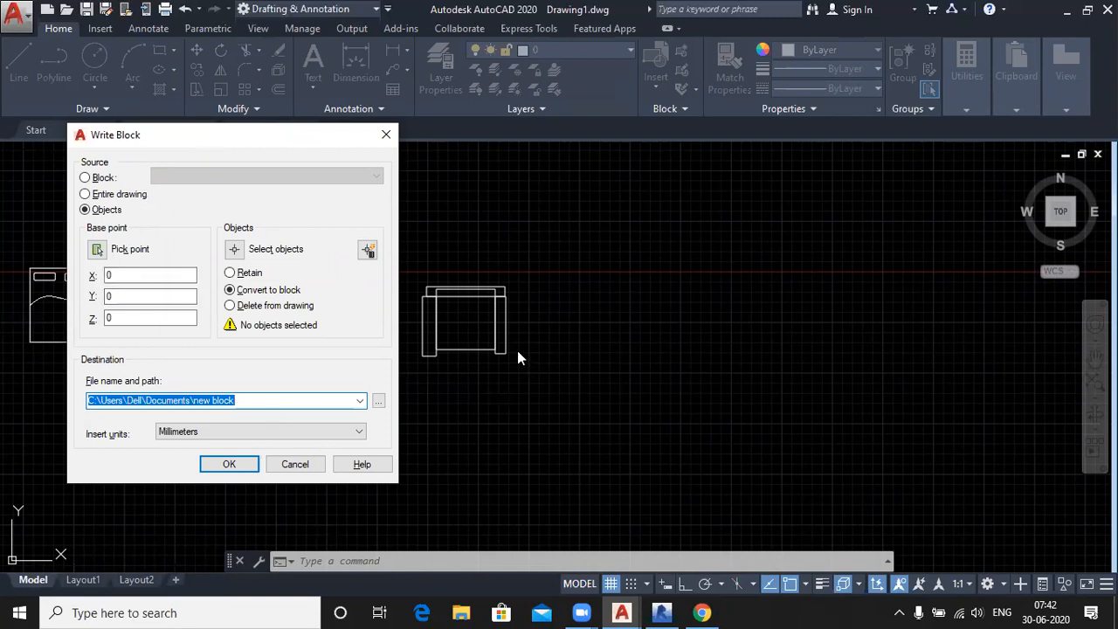
pyautogui.click(97, 250)
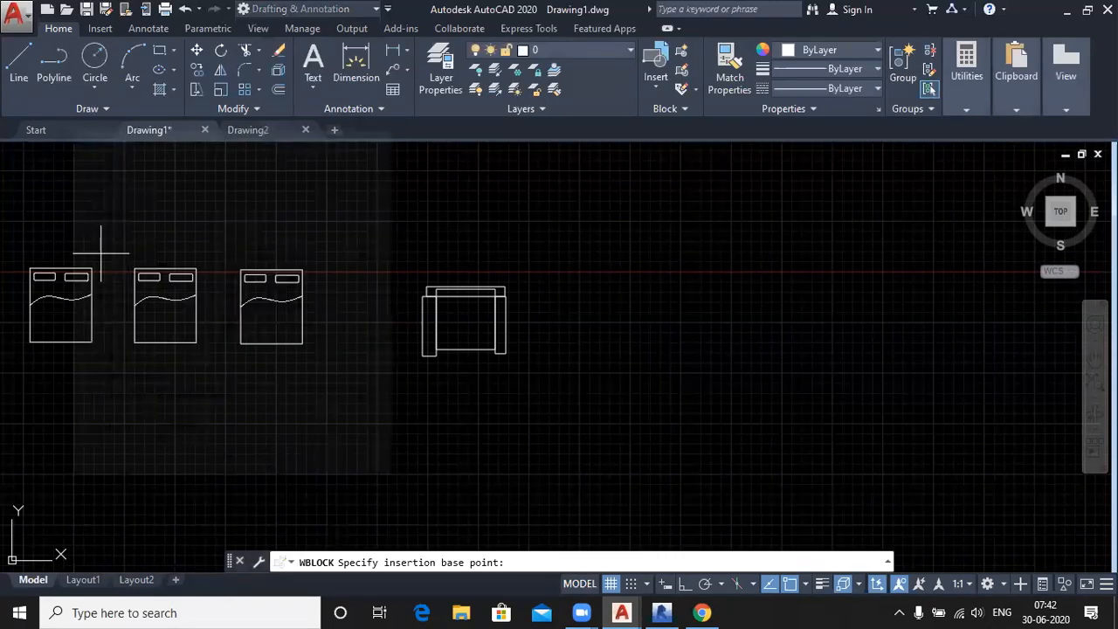
pyautogui.scroll(4, 419, 283)
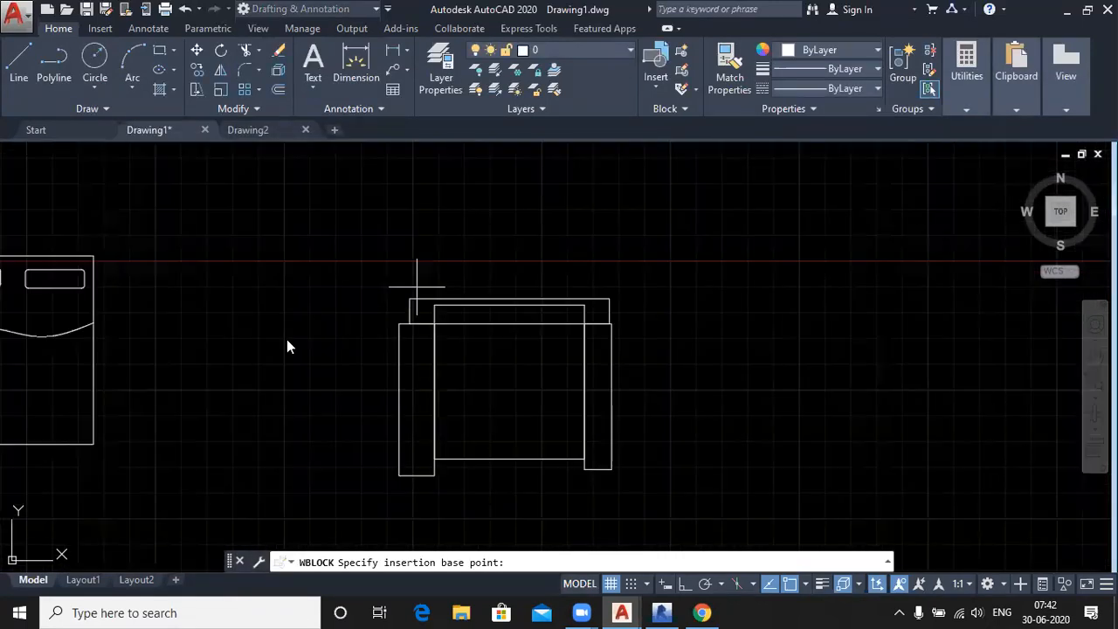
pyautogui.click(417, 285)
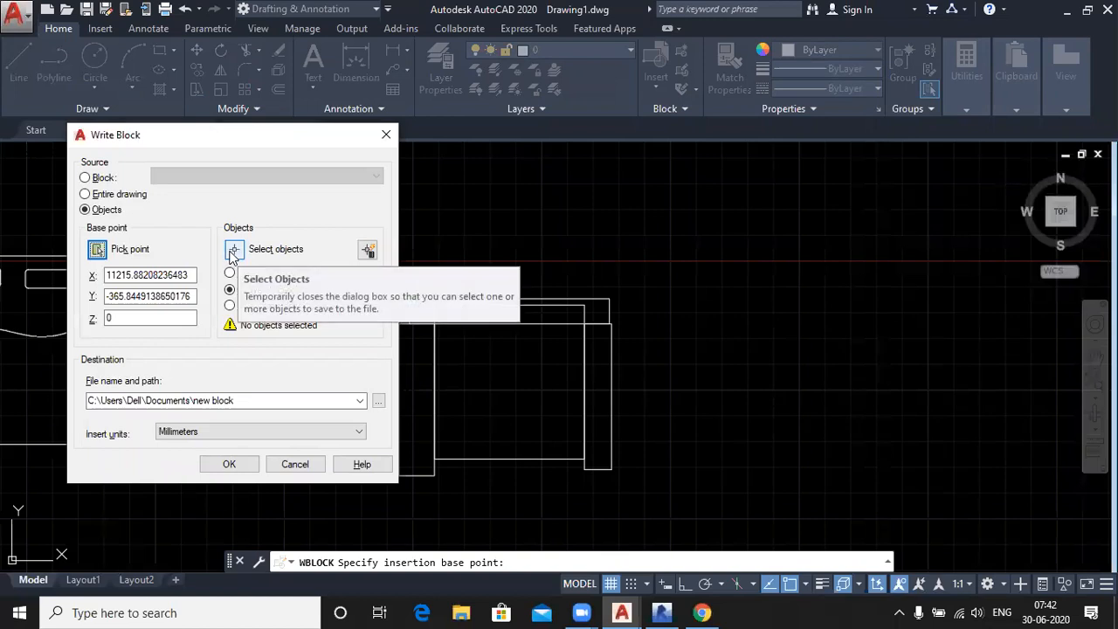
# Select all four rectangles of the armchair as the objects for the written block
pyautogui.click(233, 251)
pyautogui.click(358, 249)
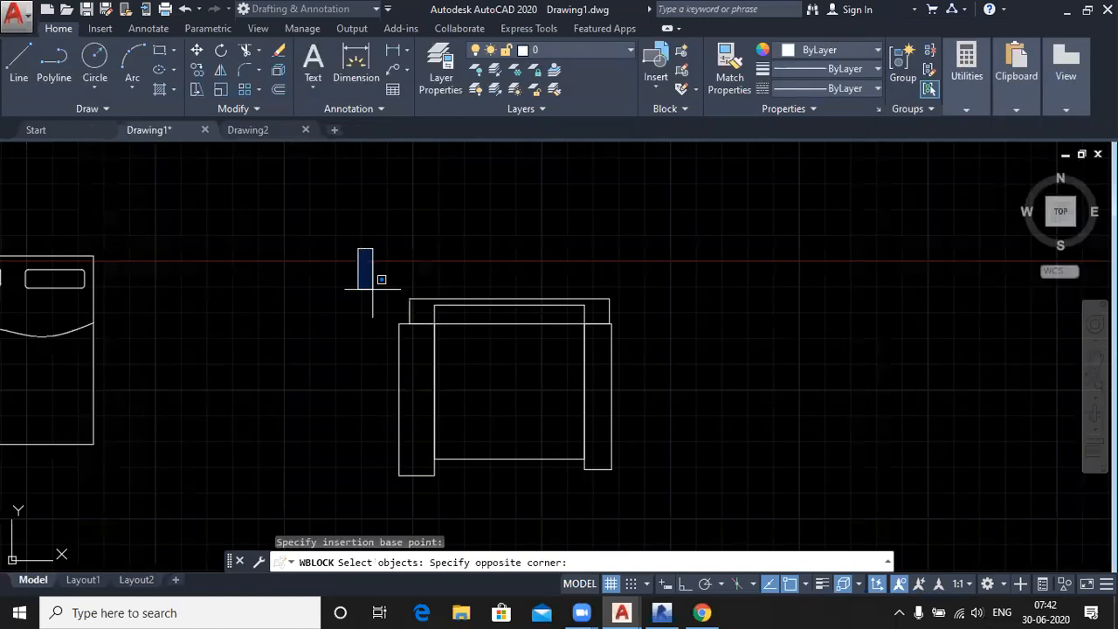
pyautogui.click(639, 504)
pyautogui.press('Return')
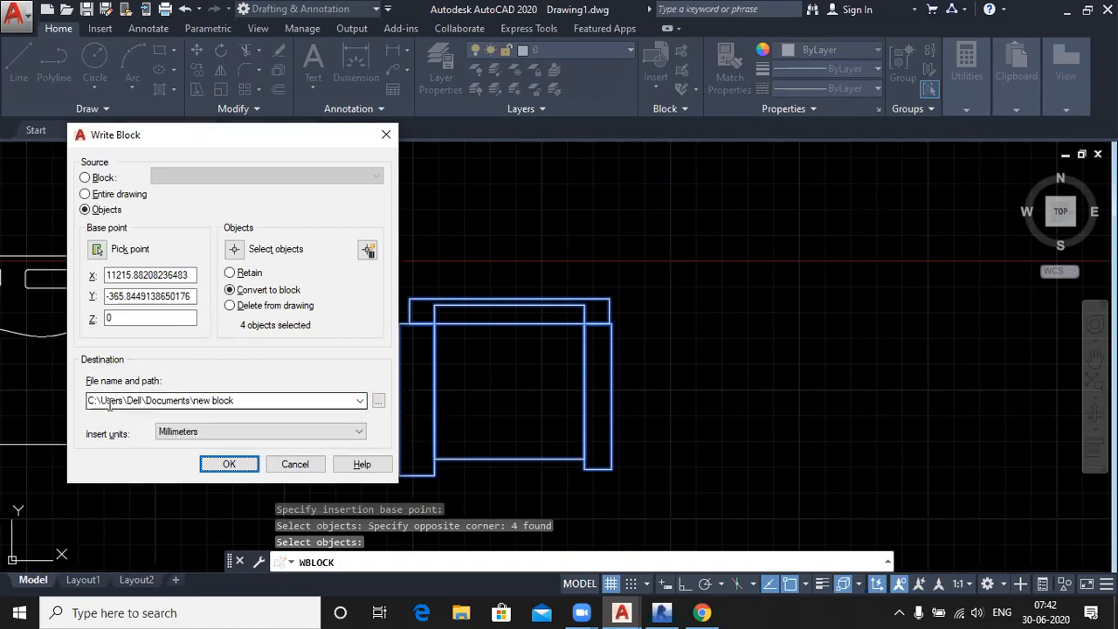
# Name the destination file Sofa in the Documents folder, set the insert units to inches, and write the block
pyautogui.doubleClick(254, 399)
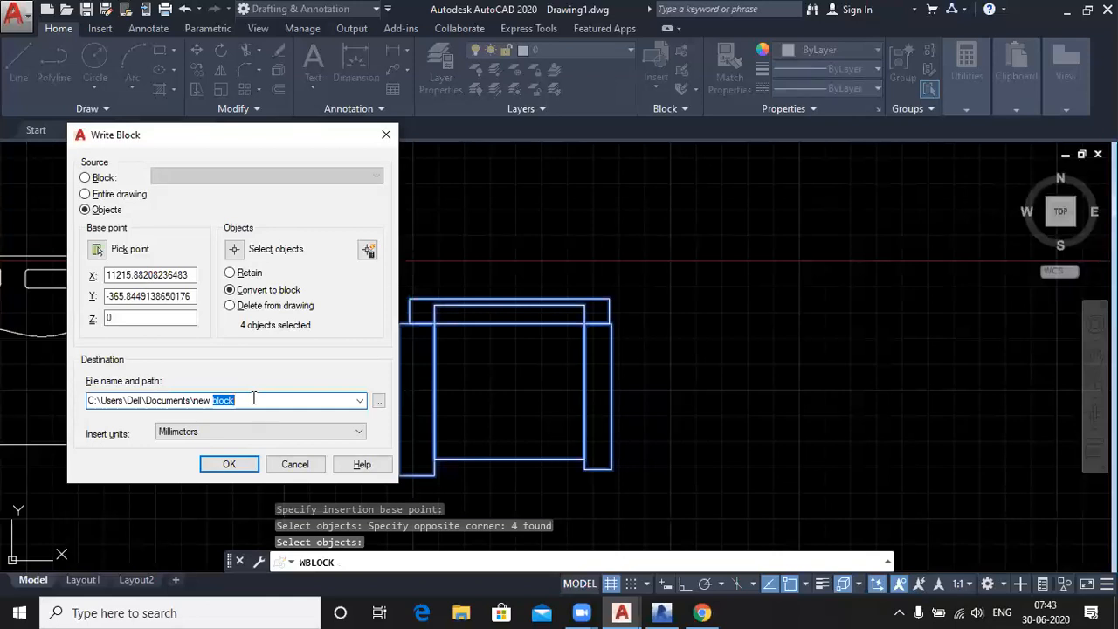
pyautogui.press('BackSpace')
pyautogui.press('BackSpace')
pyautogui.press('BackSpace')
pyautogui.press('BackSpace')
pyautogui.press('BackSpace')
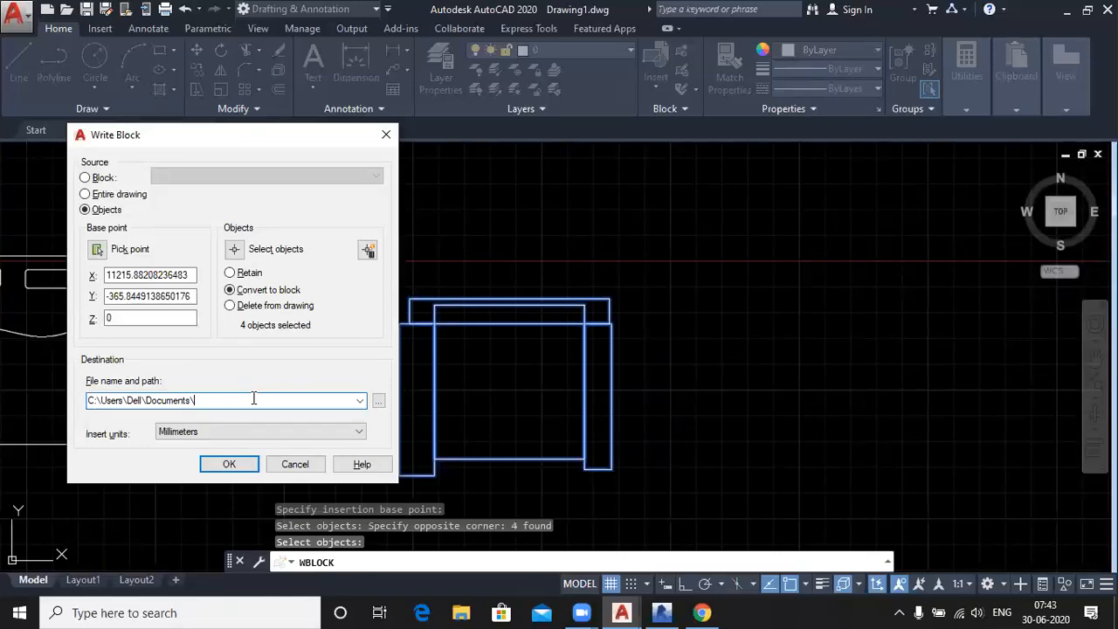
pyautogui.write('Sofa')
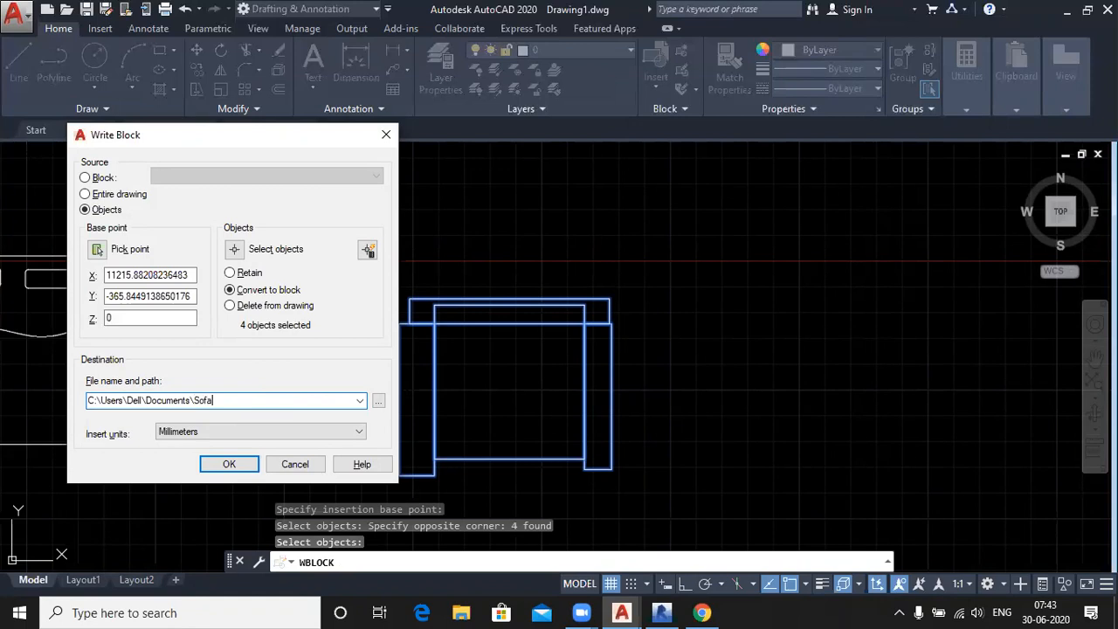
pyautogui.click(219, 431)
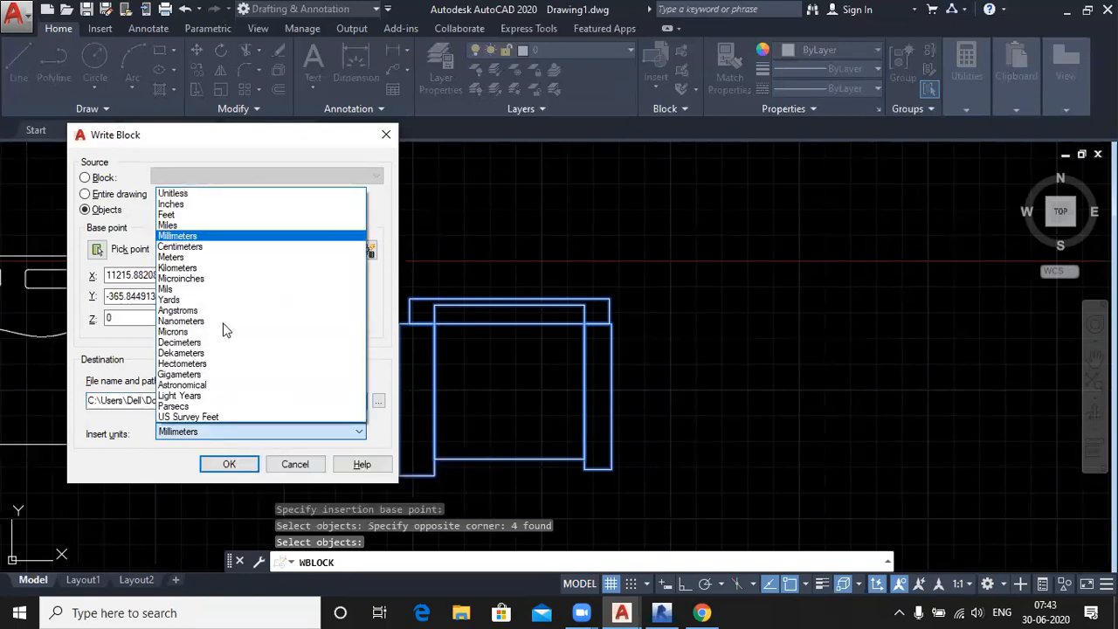
pyautogui.click(199, 206)
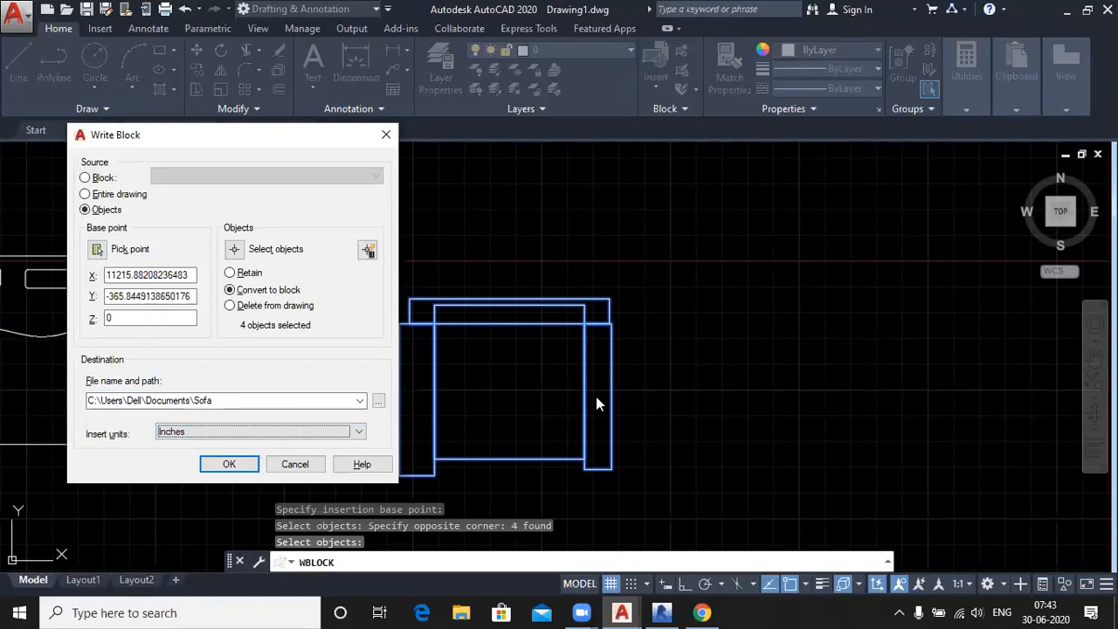
pyautogui.click(226, 463)
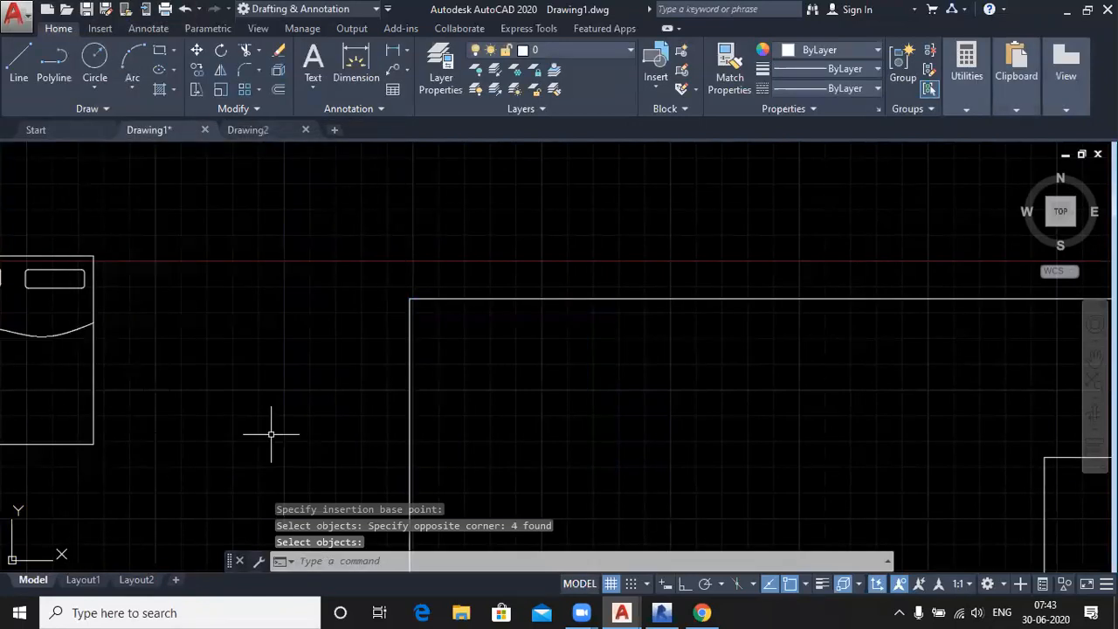
# Delete the oversized Sofa block from the drawing, leaving the three beds in place
pyautogui.scroll(-2, 271, 433)
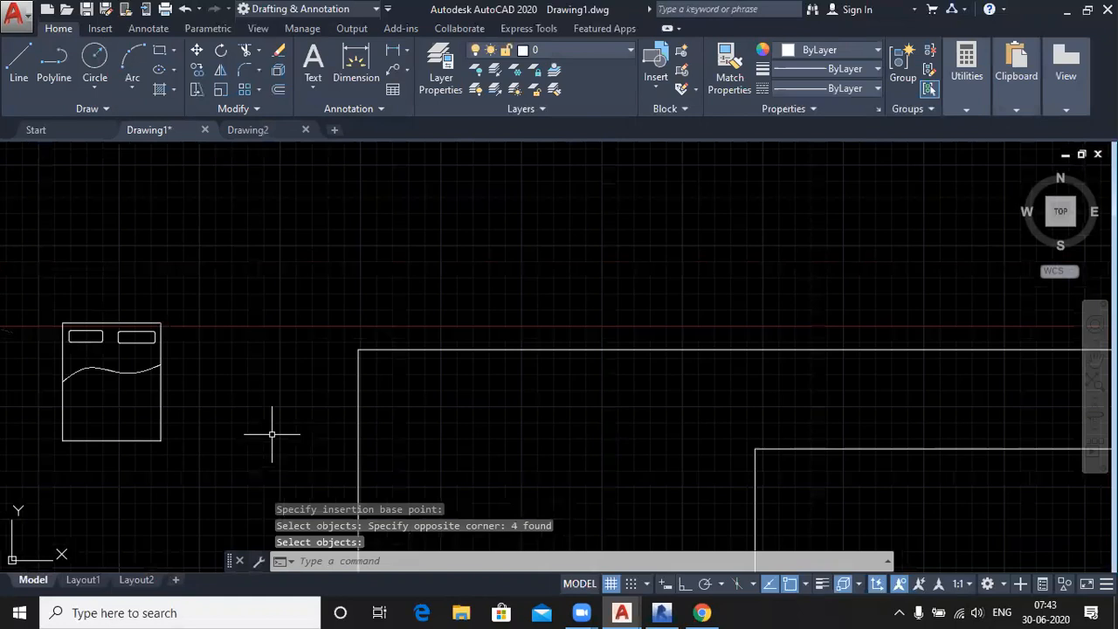
pyautogui.scroll(-10, 306, 218)
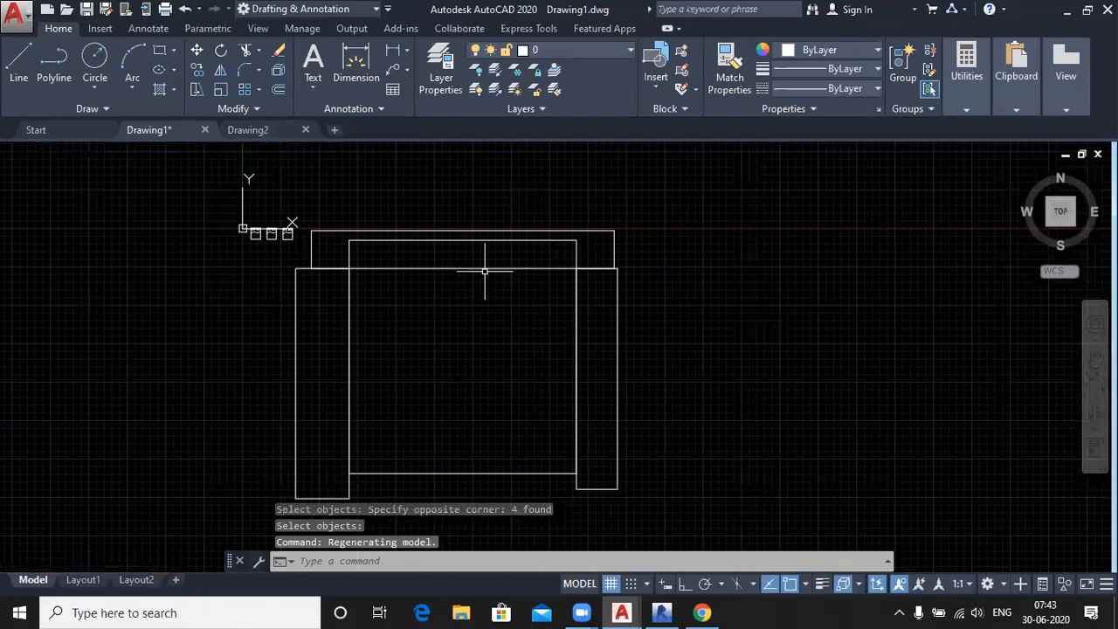
pyautogui.moveTo(824, 423); pyautogui.dragTo(616, 429, button='middle')
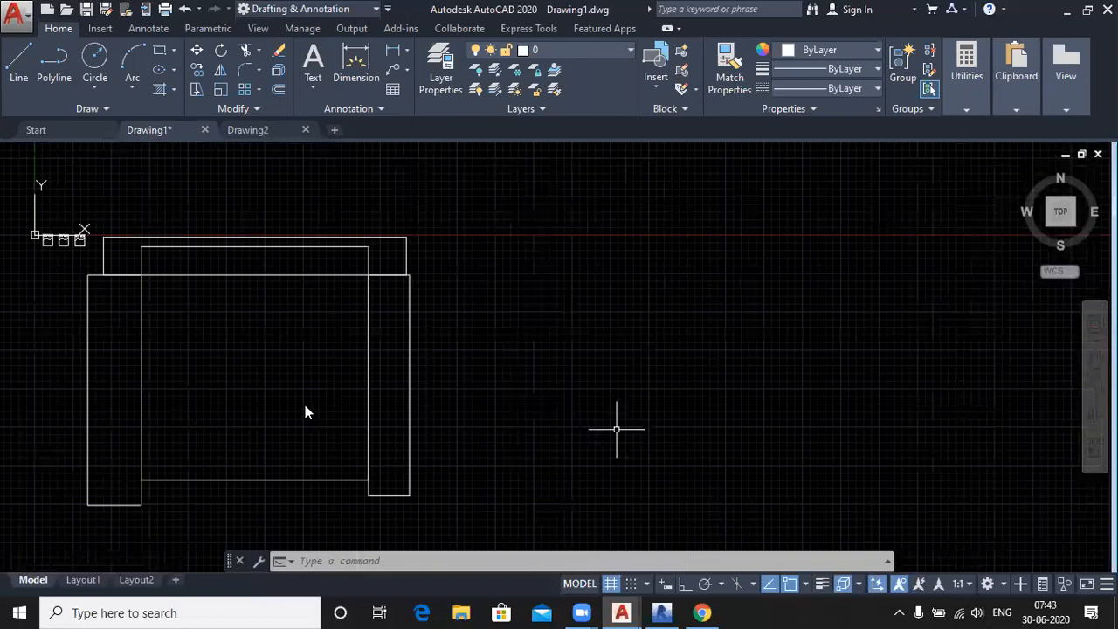
pyautogui.scroll(-4, 391, 346)
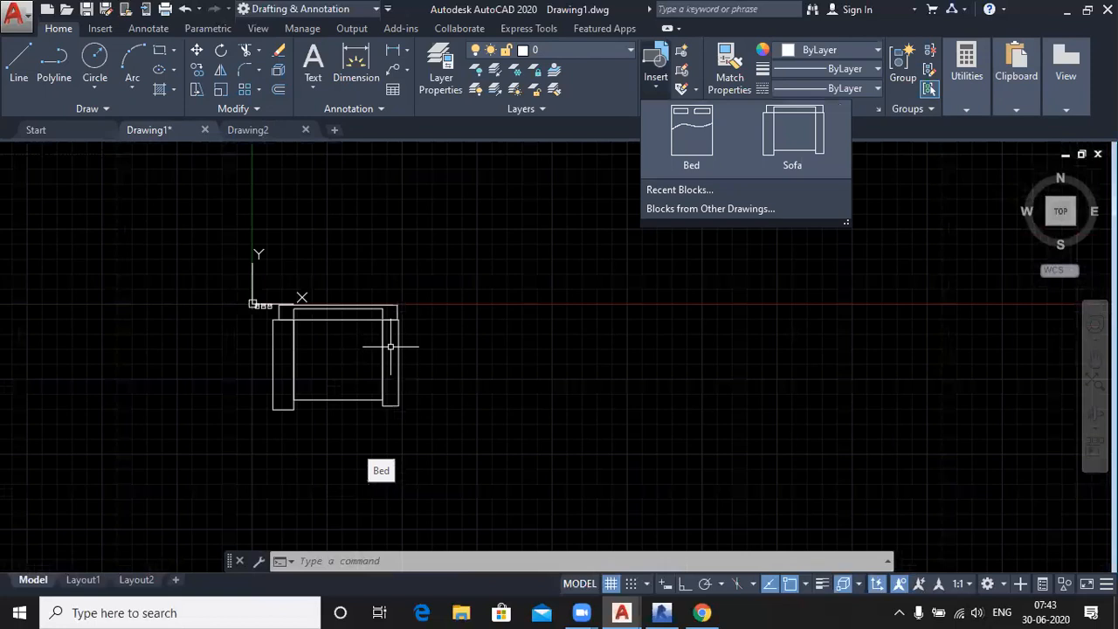
pyautogui.click(390, 347)
pyautogui.press('Delete')
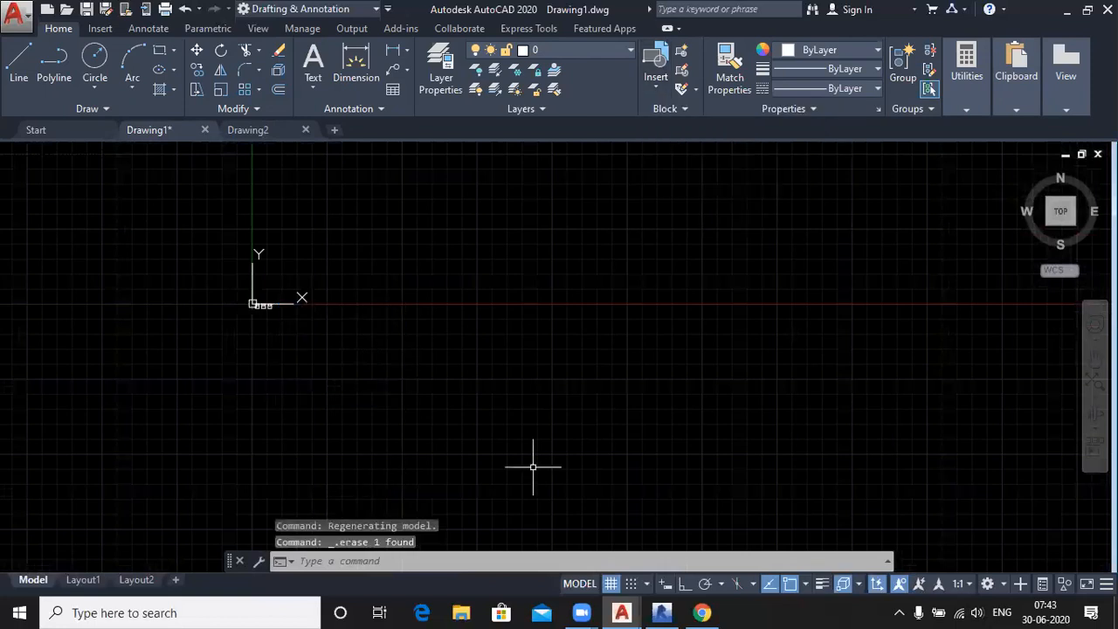
# Look over the current drawing's insertable blocks and bring up the palette of blocks from other drawings
pyautogui.click(655, 83)
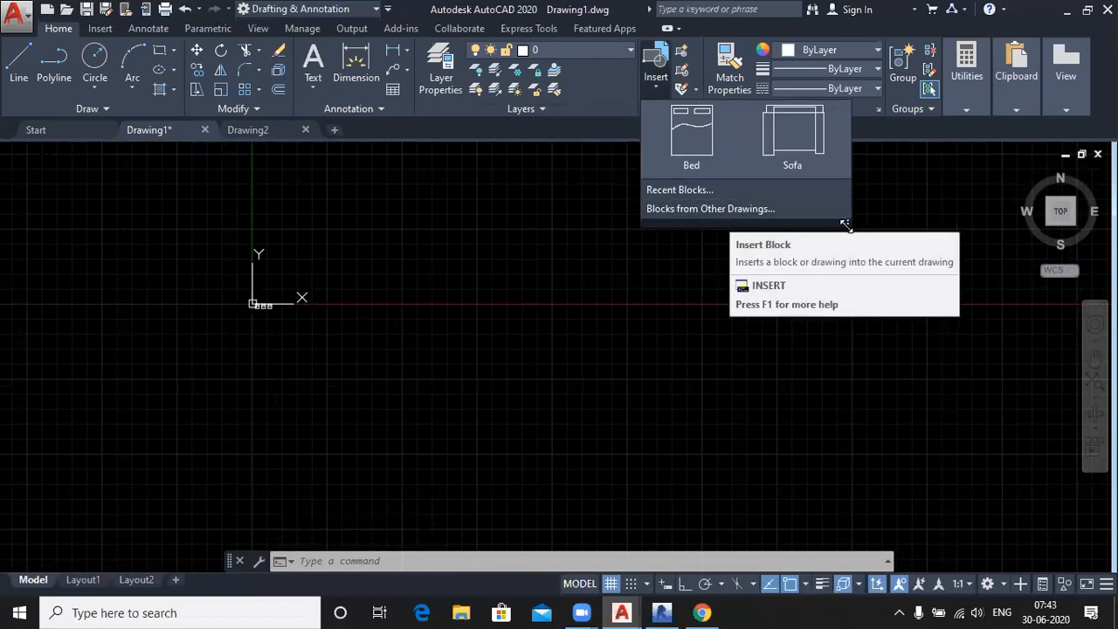
pyautogui.moveTo(847, 221); pyautogui.dragTo(835, 323)
pyautogui.moveTo(836, 255); pyautogui.dragTo(847, 223)
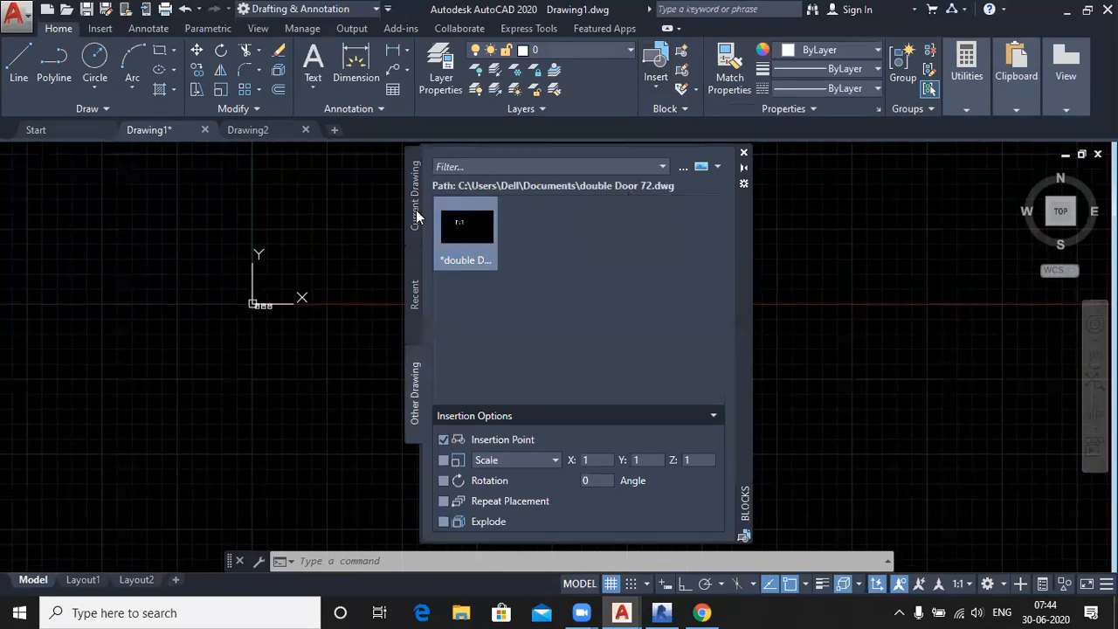
# Preview the Bed, Sofa and Door 36 drawings in Documents and load double Door 72 as the source of blocks from other drawings
pyautogui.click(683, 169)
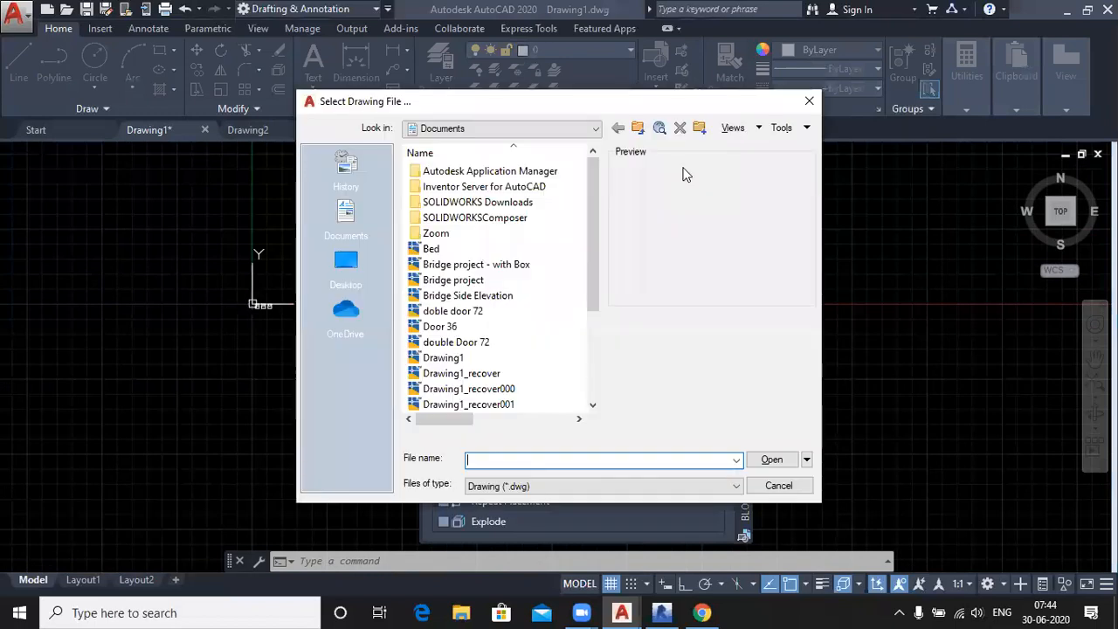
pyautogui.click(440, 249)
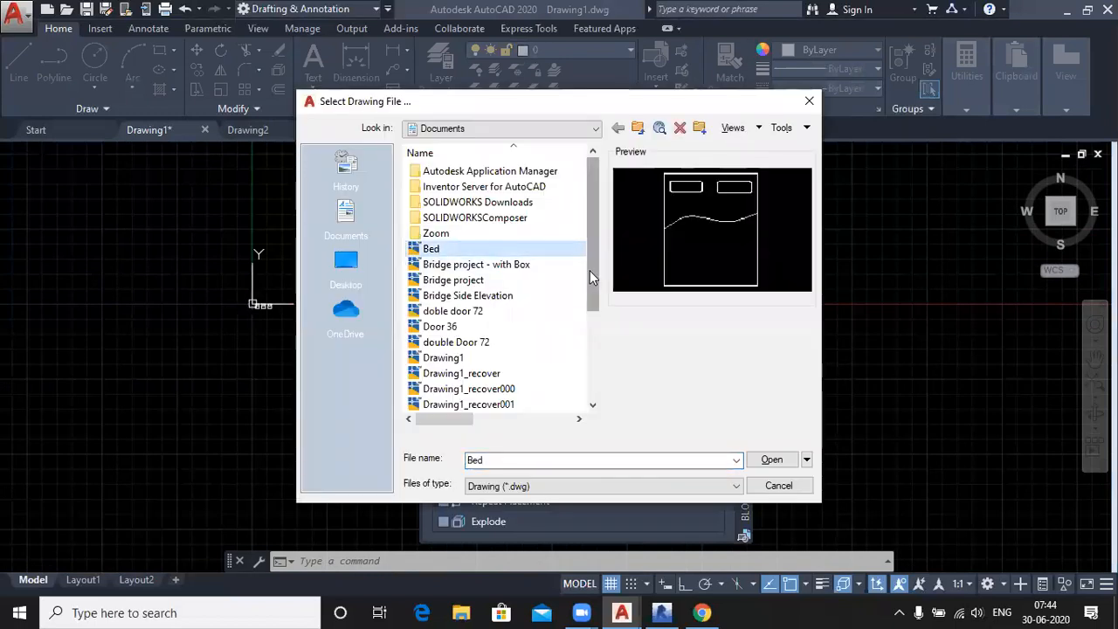
pyautogui.scroll(-1, 590, 288)
pyautogui.moveTo(590, 288); pyautogui.dragTo(584, 388)
pyautogui.click(442, 392)
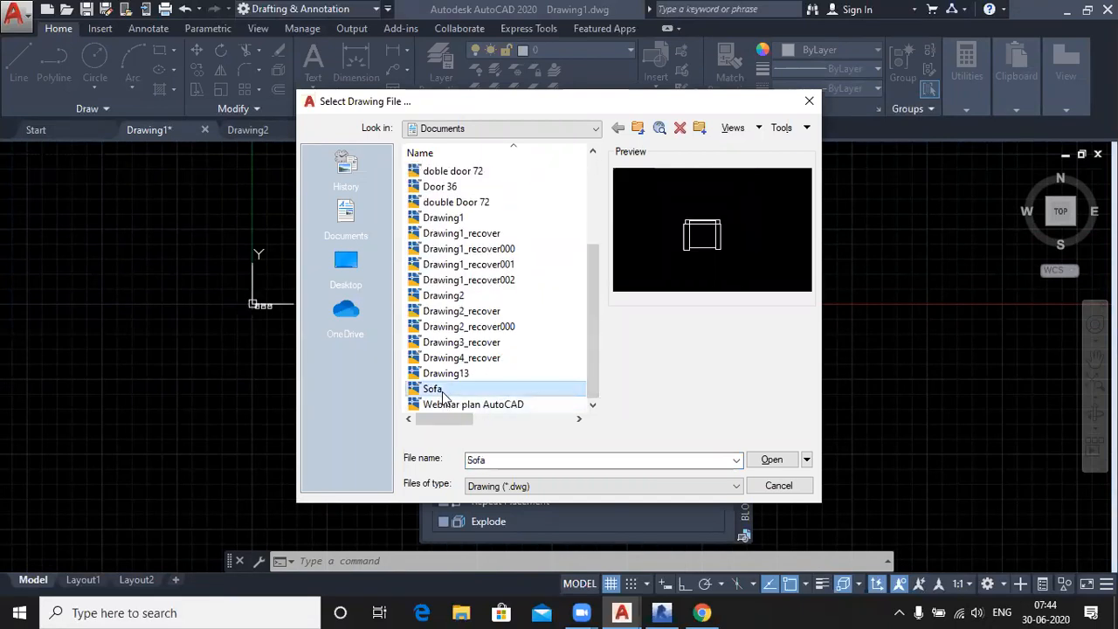
pyautogui.click(462, 187)
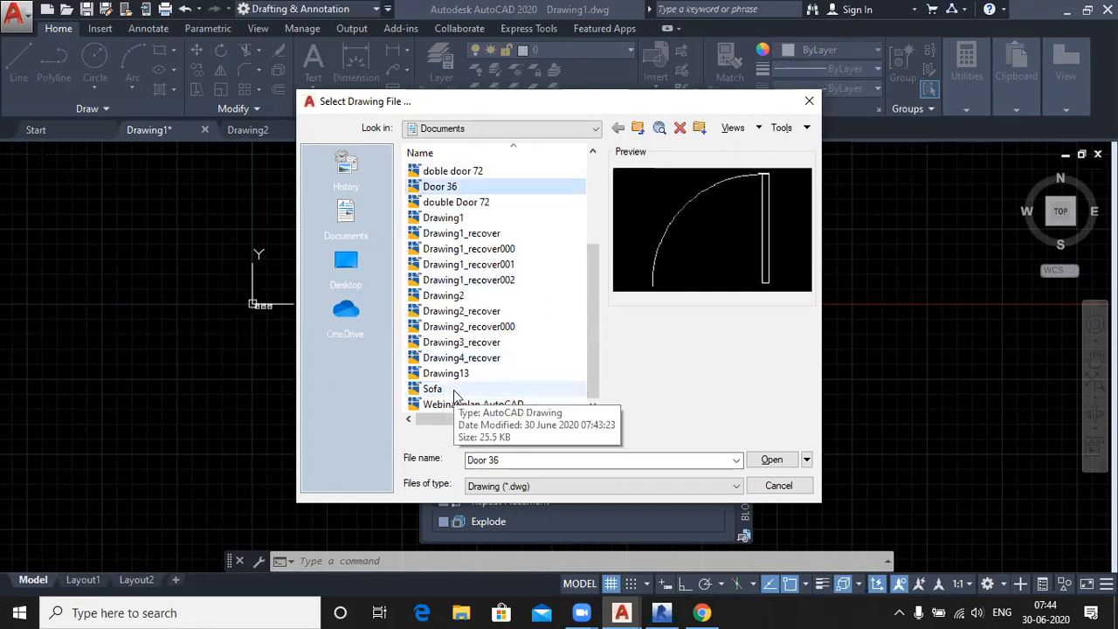
pyautogui.click(489, 203)
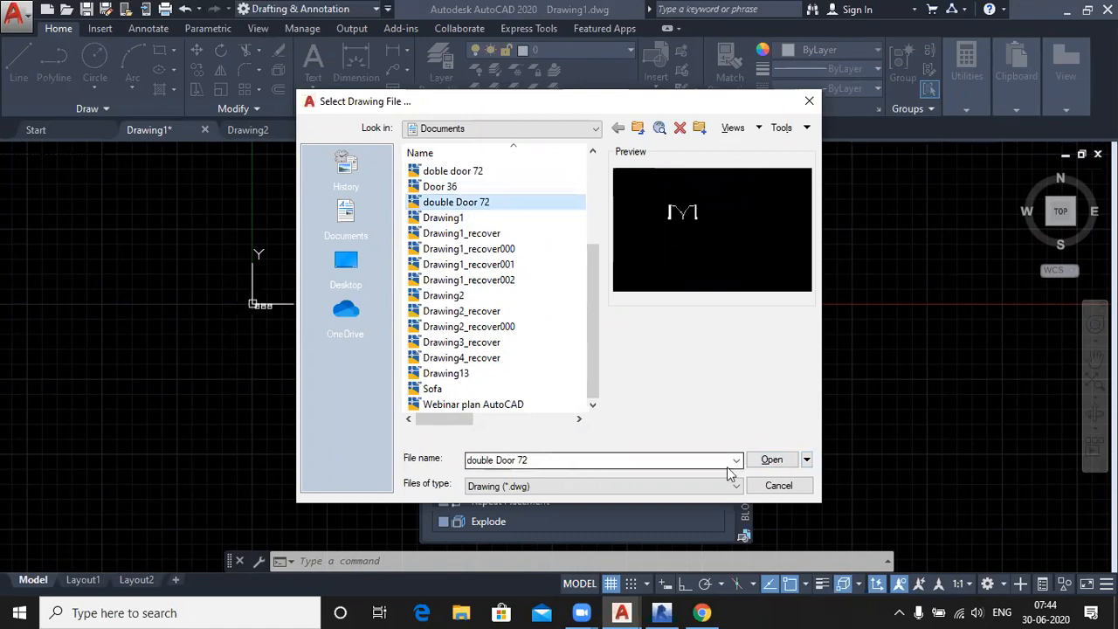
pyautogui.click(771, 460)
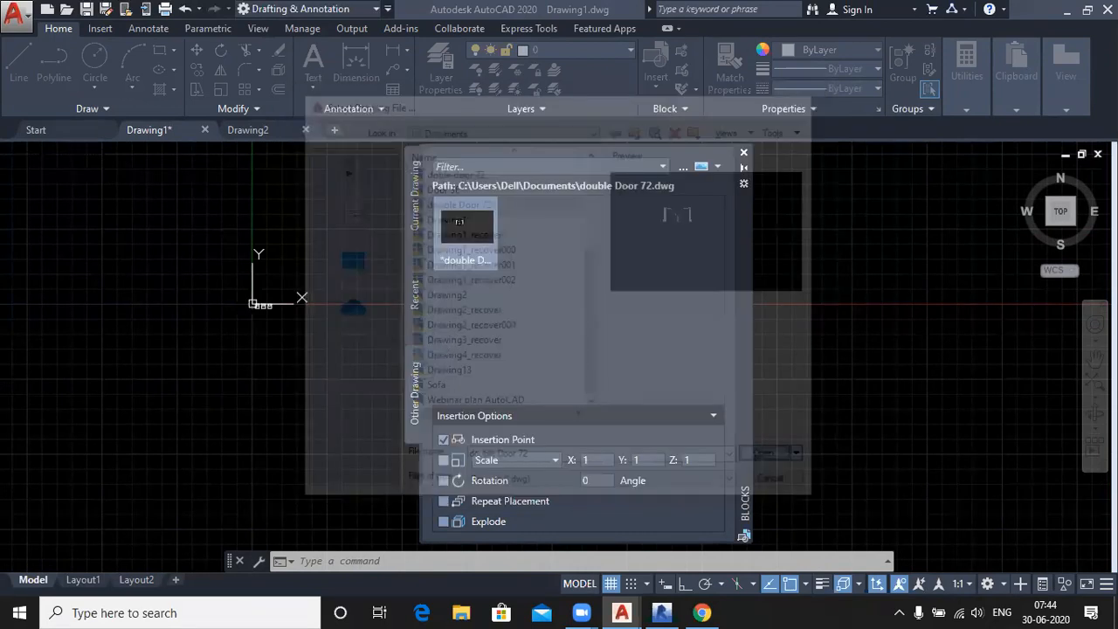
# Insert the double Door 72 block in the empty area away from the three beds and close the blocks palette
pyautogui.scroll(6, 192, 354)
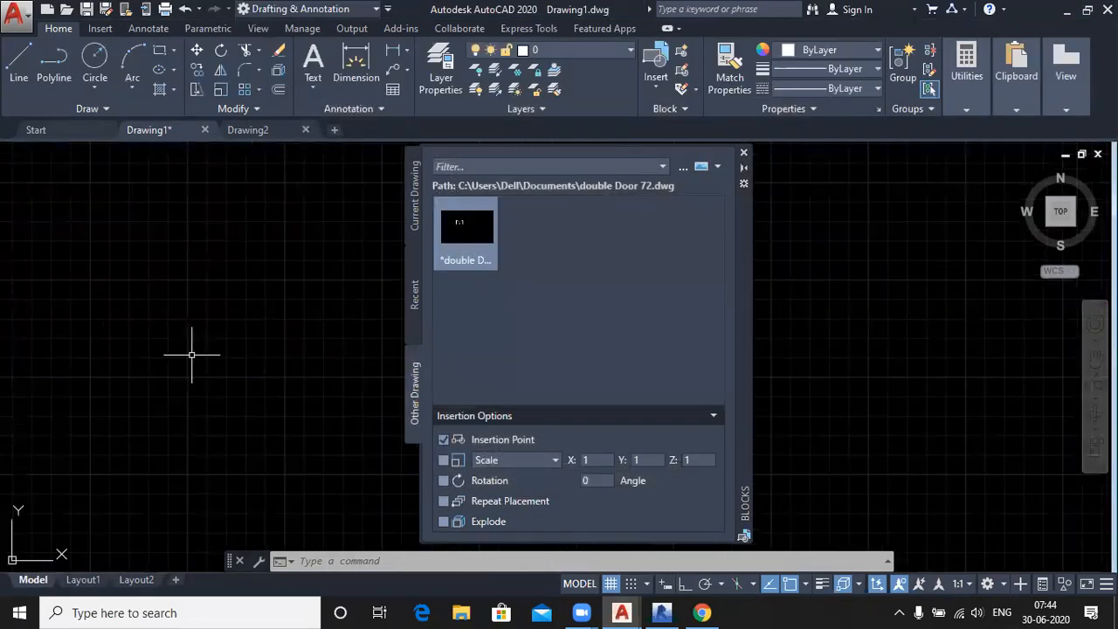
pyautogui.scroll(4, 191, 355)
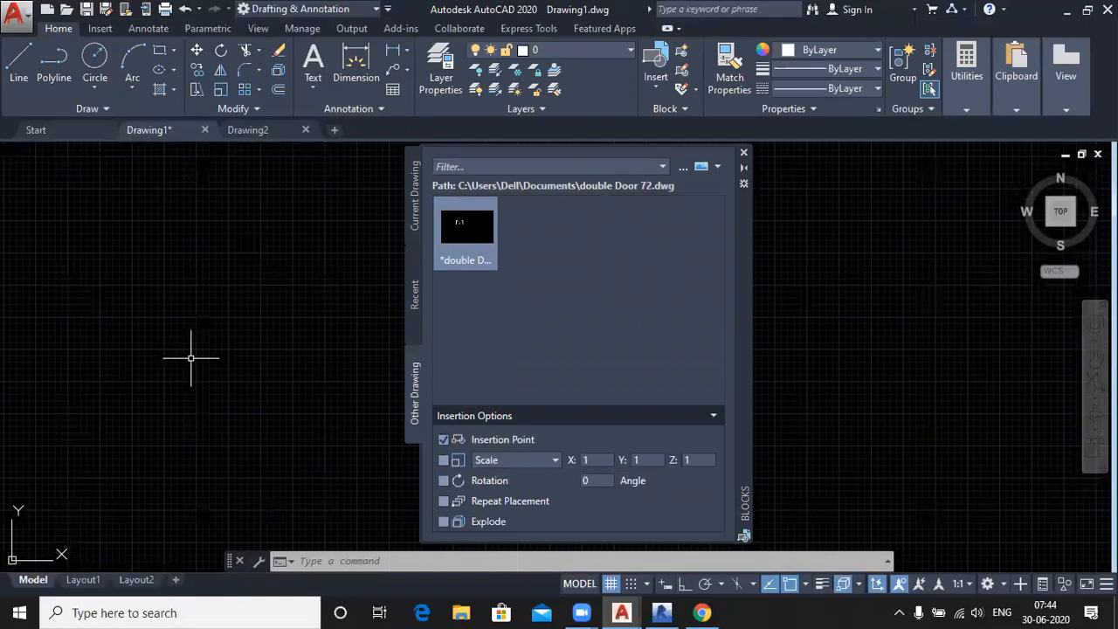
pyautogui.click(465, 228)
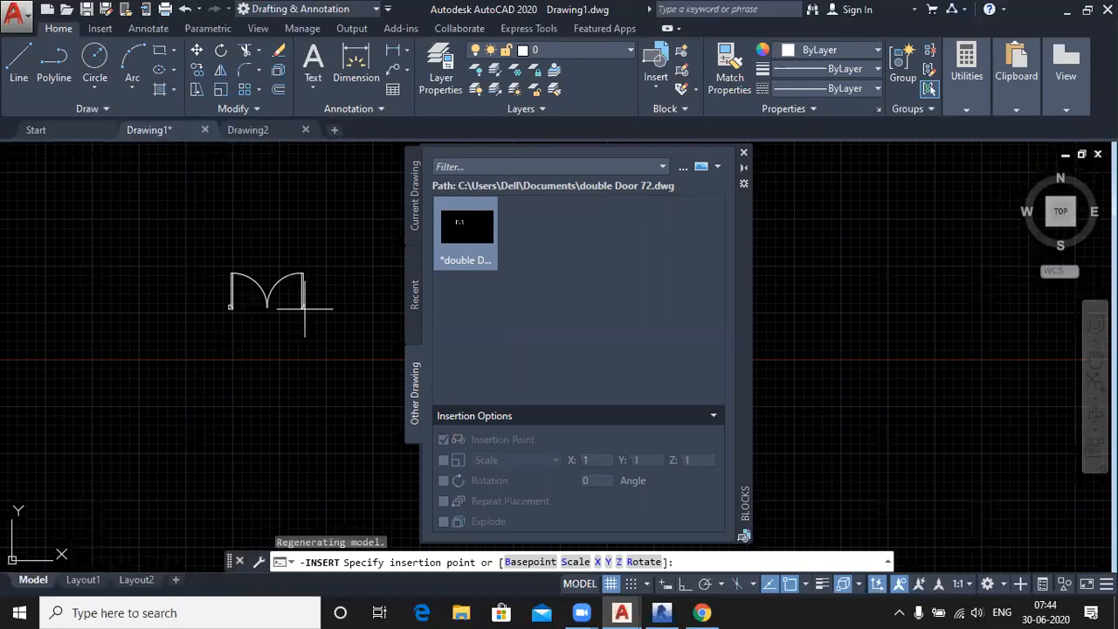
pyautogui.click(217, 333)
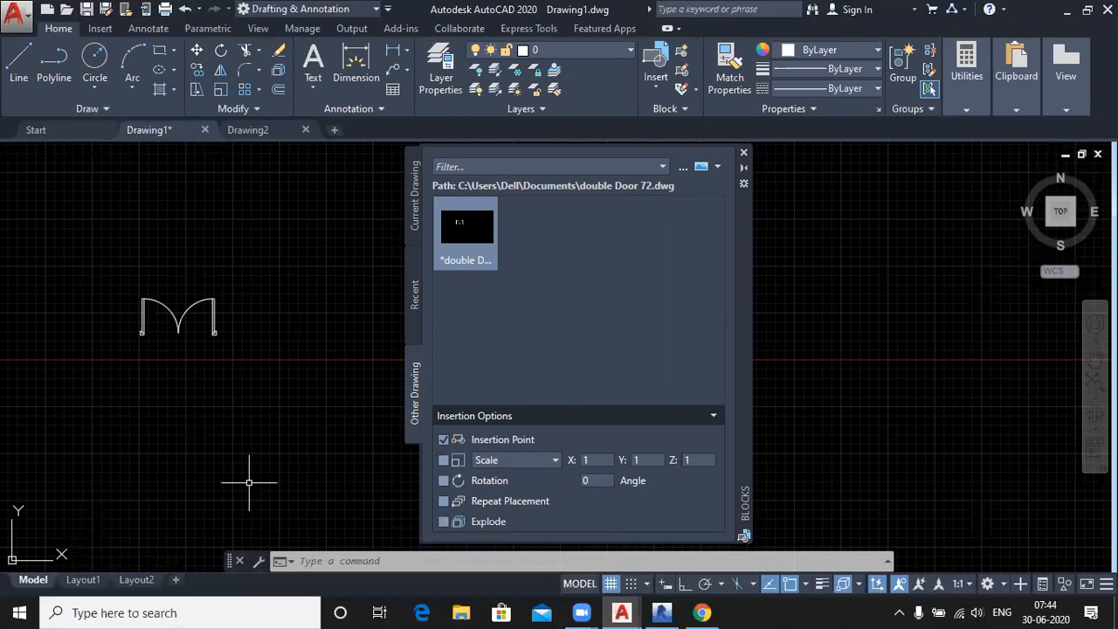
pyautogui.click(743, 153)
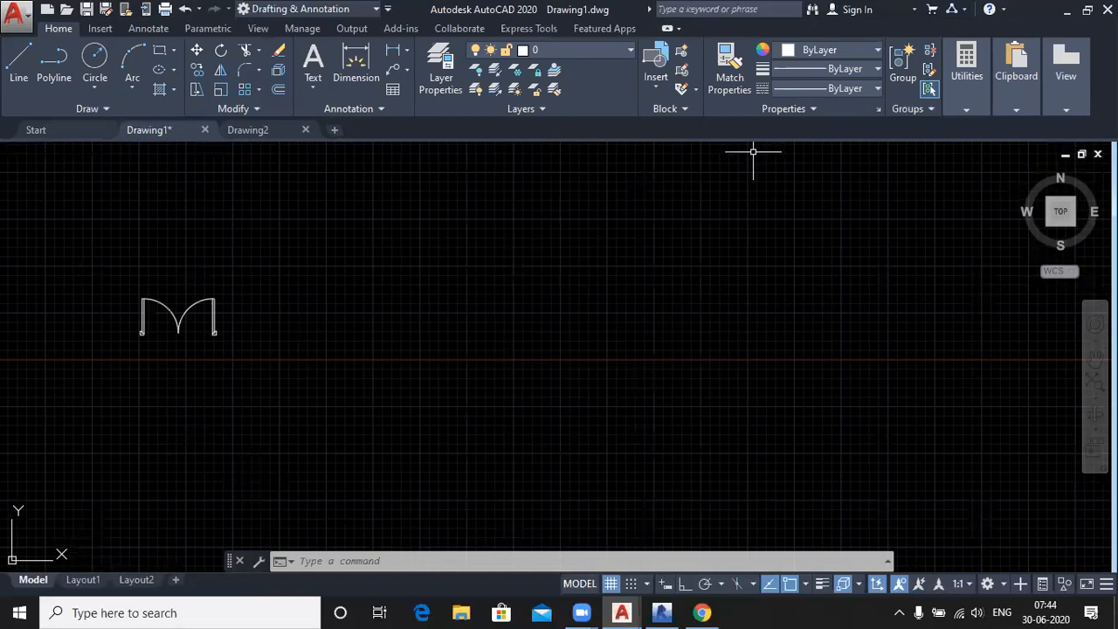
pyautogui.scroll(-2, 536, 367)
pyautogui.moveTo(537, 367); pyautogui.dragTo(638, 395, button='middle')
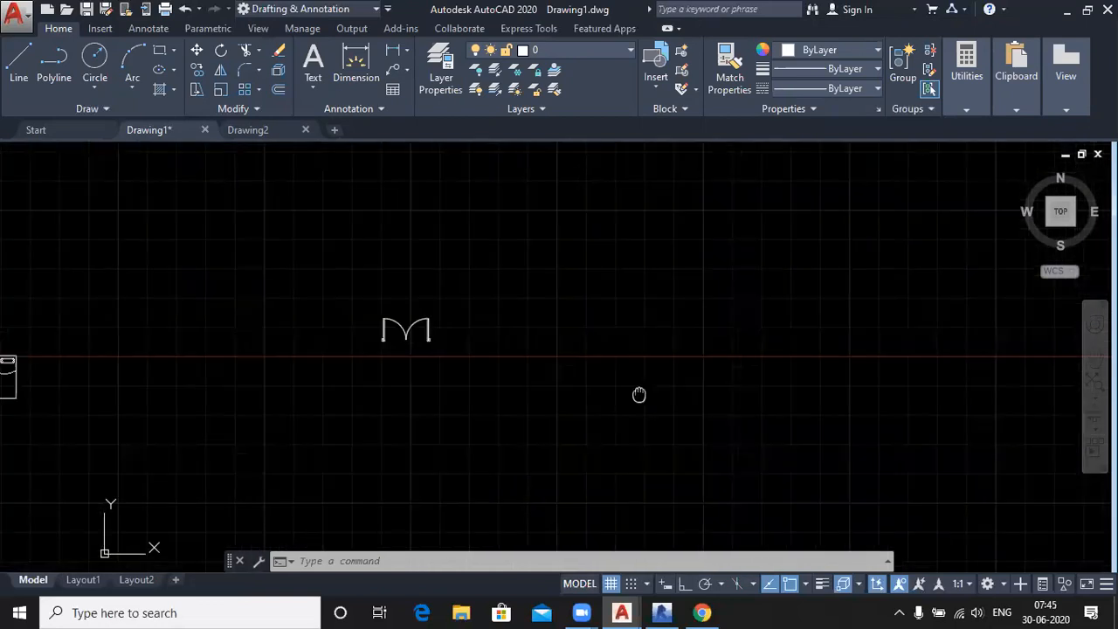
pyautogui.scroll(-1, 646, 385)
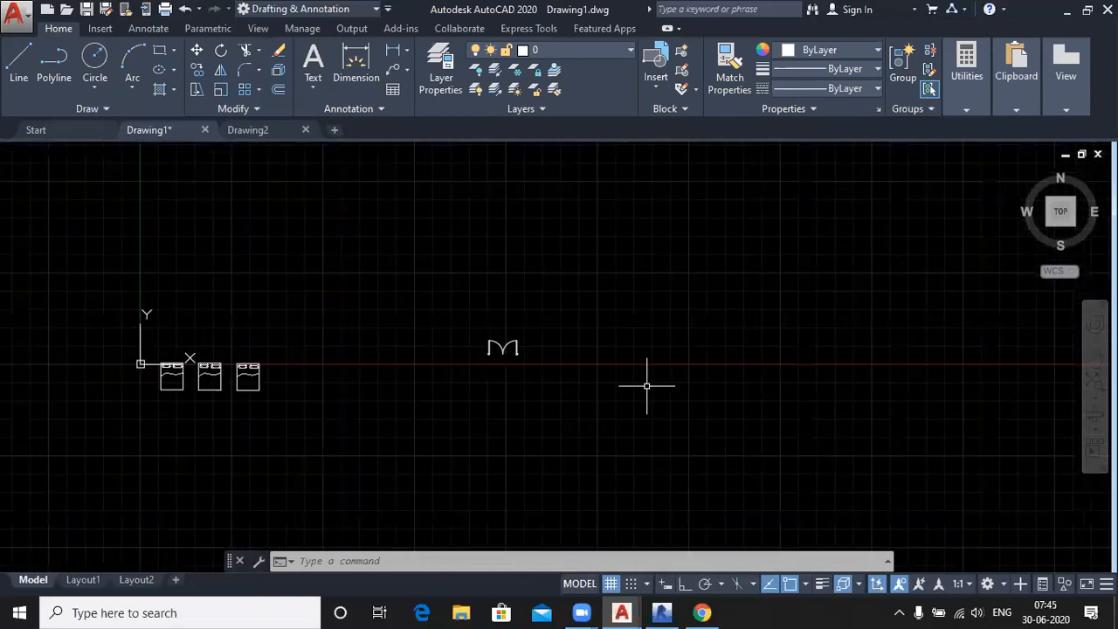
# Switch to Drawing2 and look over its insertable recent blocks, blocks from other drawings and current drawing blocks
pyautogui.click(250, 131)
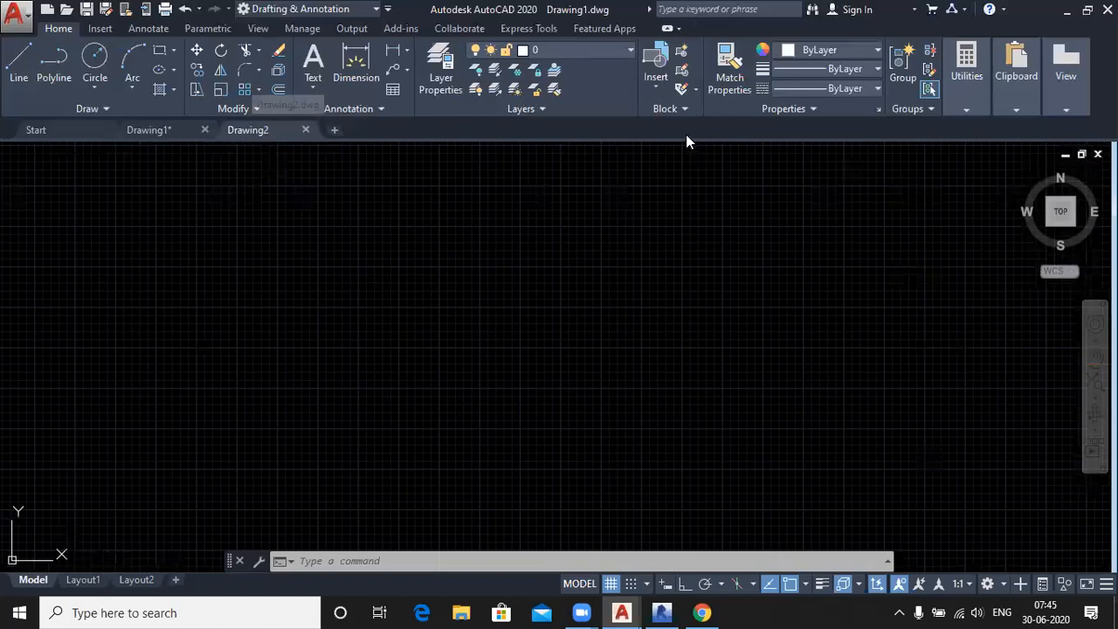
pyautogui.click(656, 75)
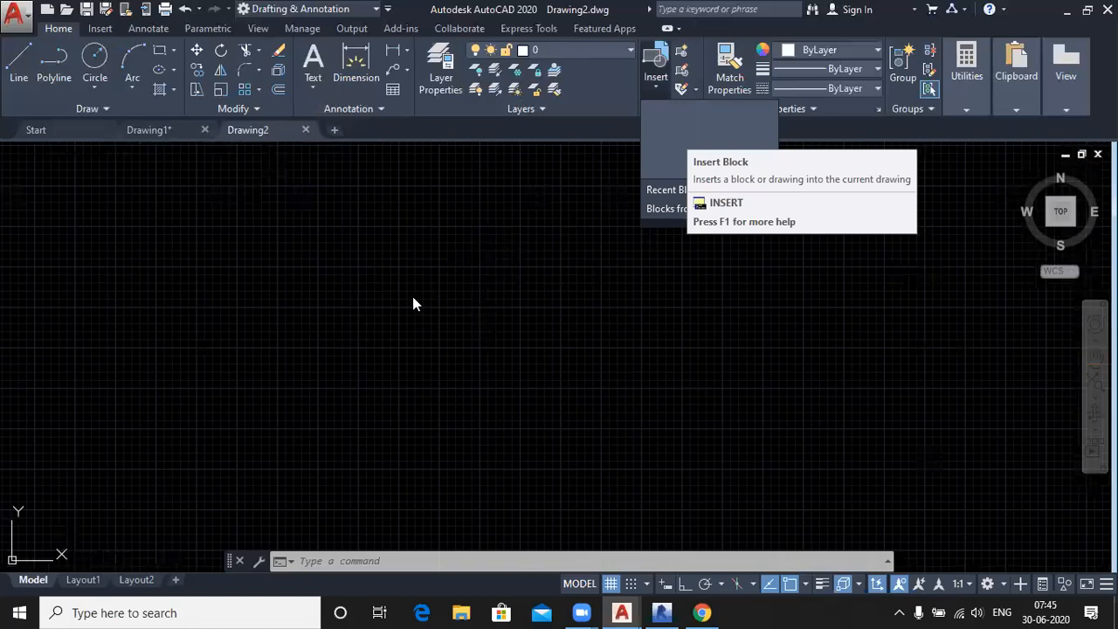
pyautogui.click(664, 189)
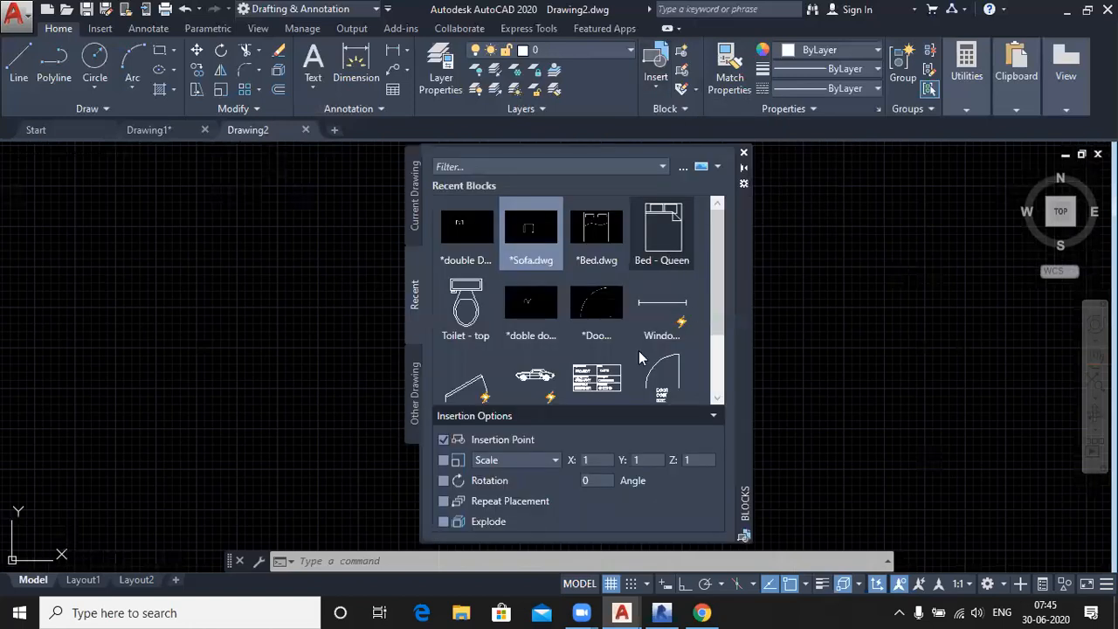
pyautogui.click(412, 384)
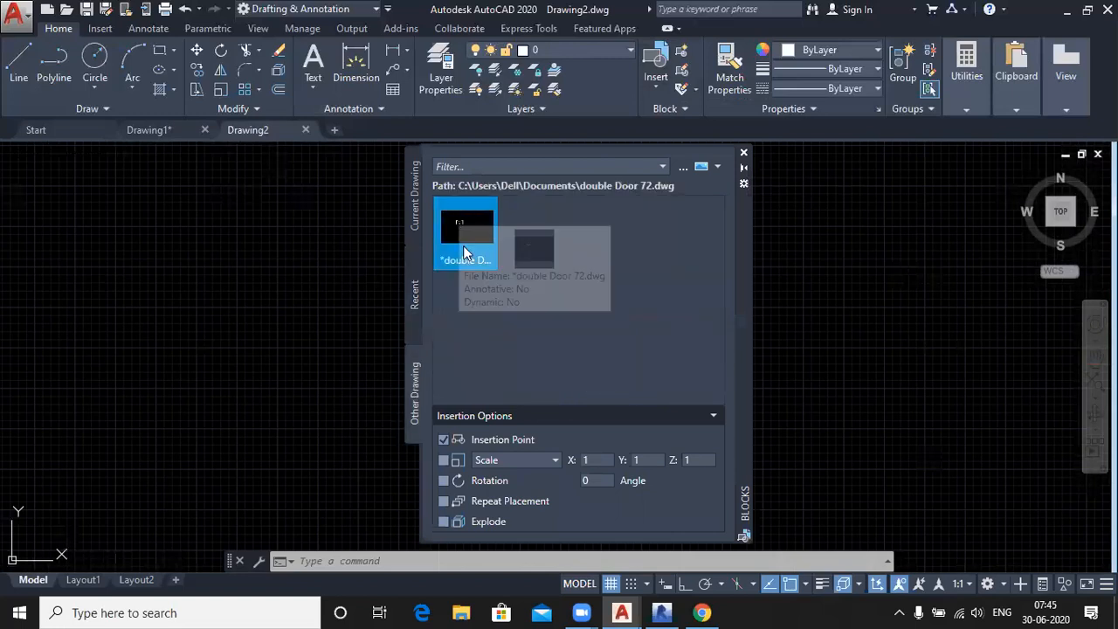
pyautogui.click(411, 193)
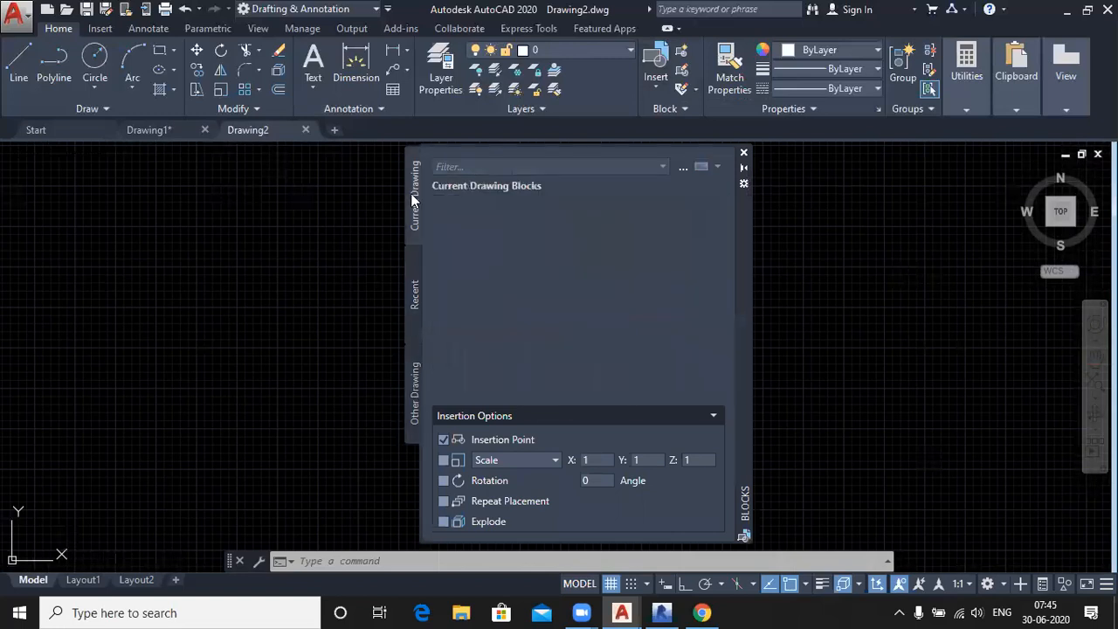
# Load Bed.dwg from Documents as a block source, insert the bed near the origin of Drawing2, and close the blocks palette
pyautogui.click(683, 168)
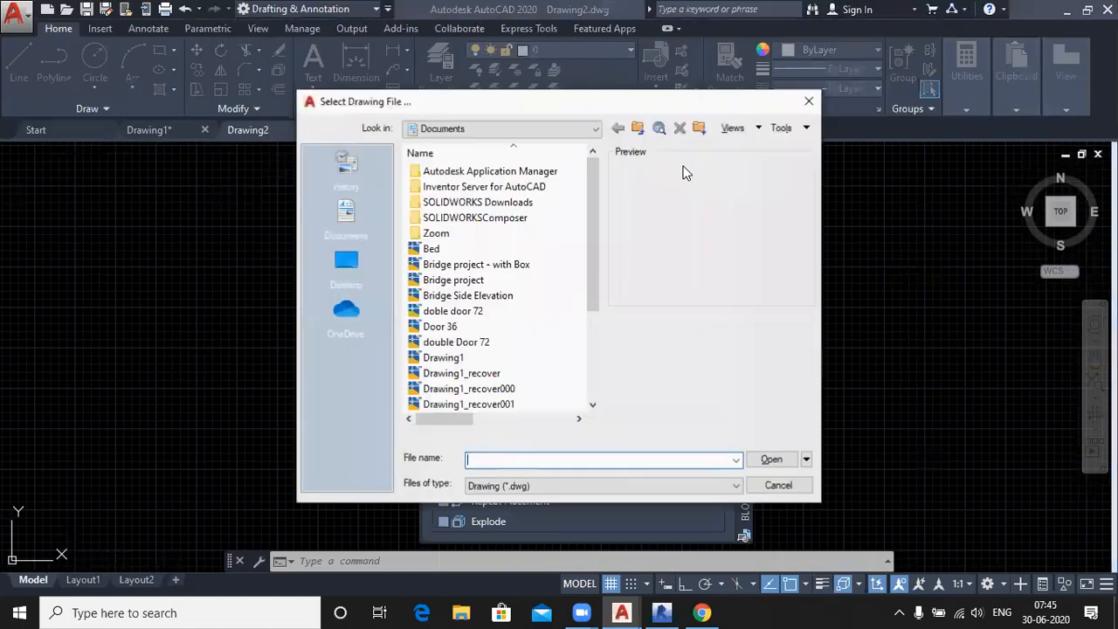
pyautogui.click(450, 252)
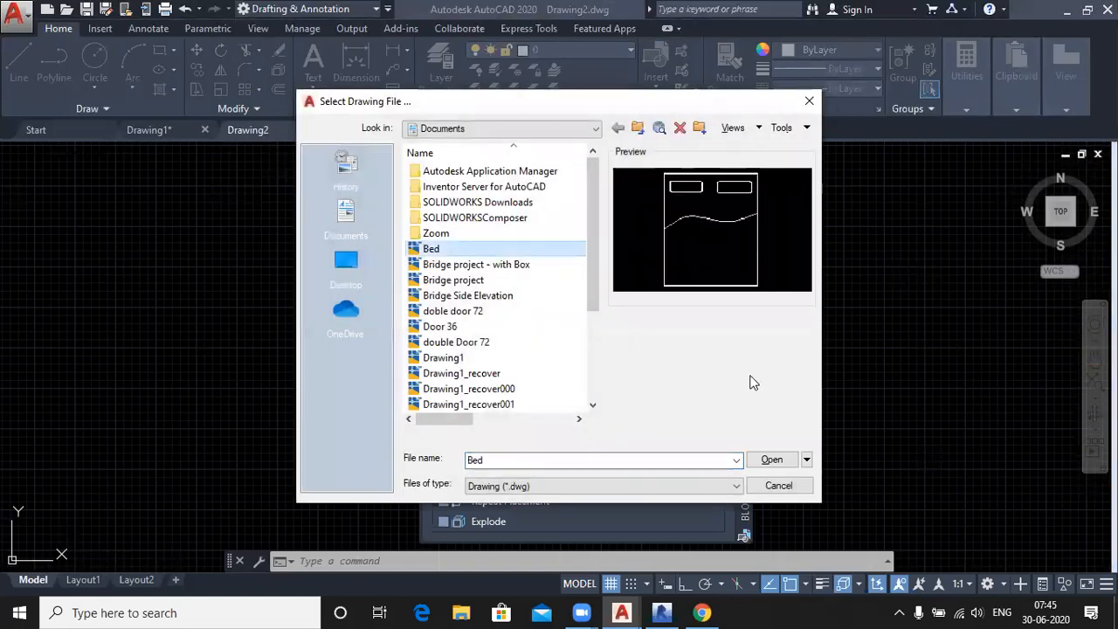
pyautogui.click(770, 460)
pyautogui.click(464, 236)
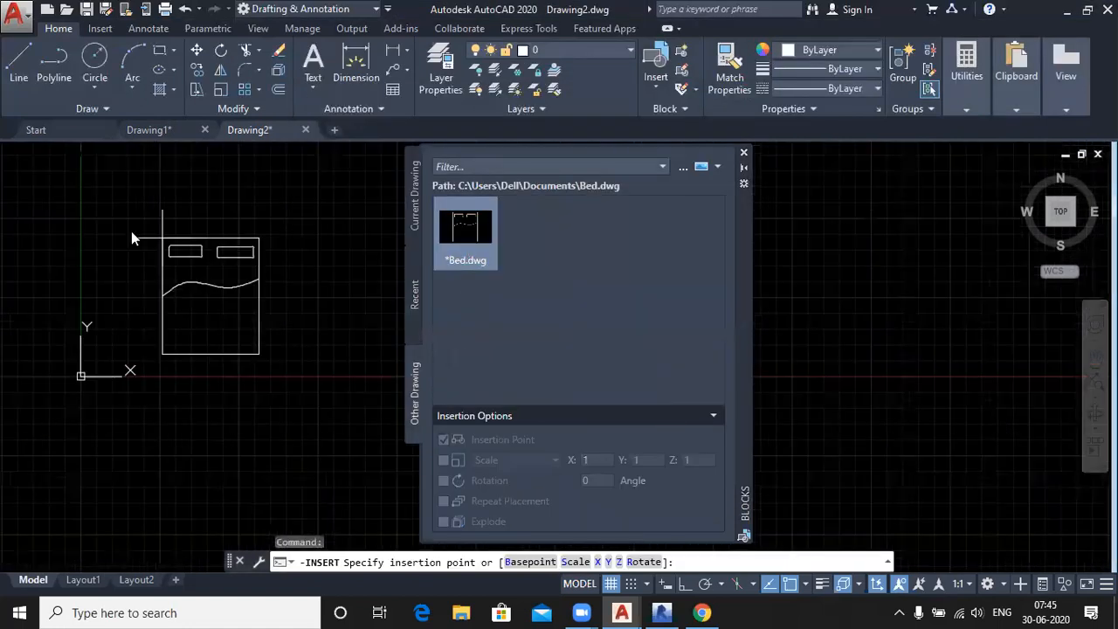
pyautogui.click(132, 231)
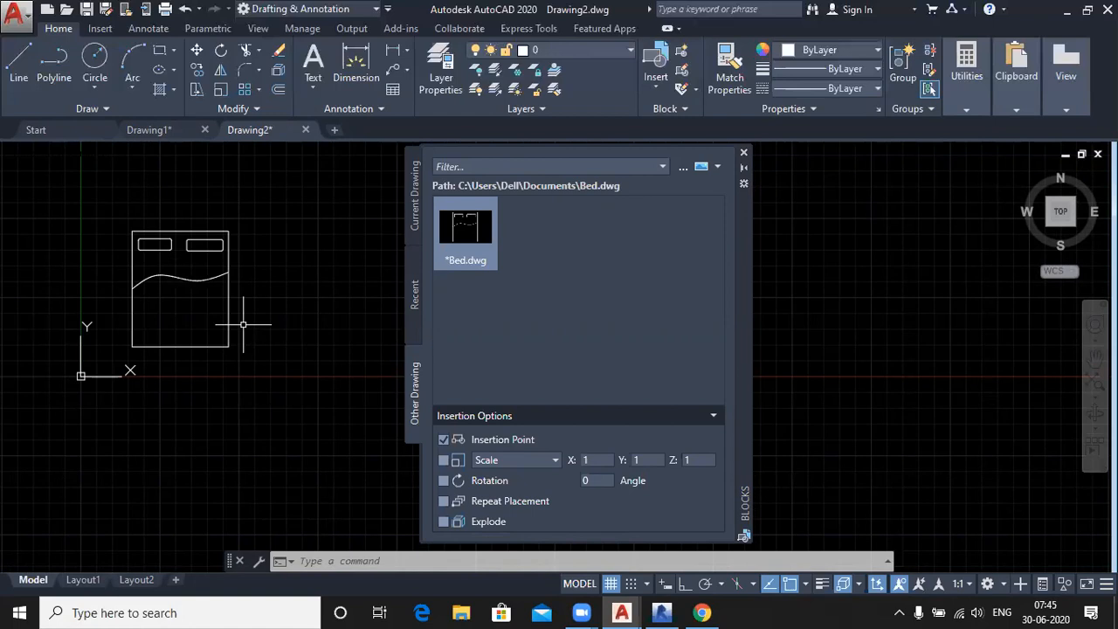
pyautogui.click(743, 153)
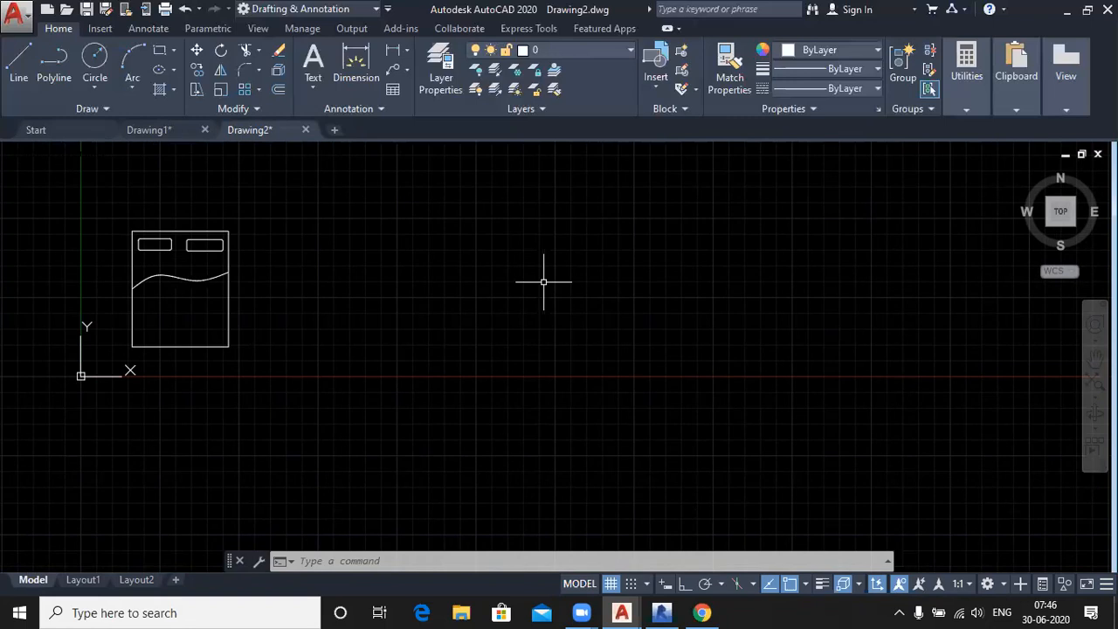
# Open DesignCenter and collapse the Home - Space Planner.dwg entry and the DesignCenter sample folder in the folder tree
pyautogui.hotkey('ctrl', '2')
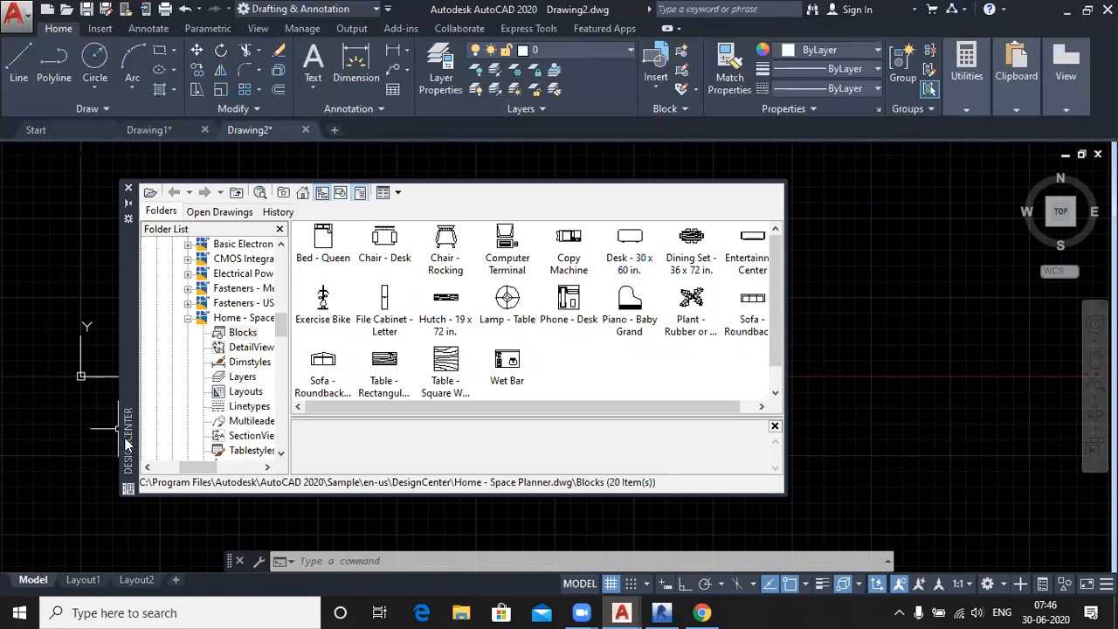
pyautogui.click(188, 321)
pyautogui.moveTo(229, 471); pyautogui.dragTo(217, 471)
pyautogui.scroll(1, 207, 411)
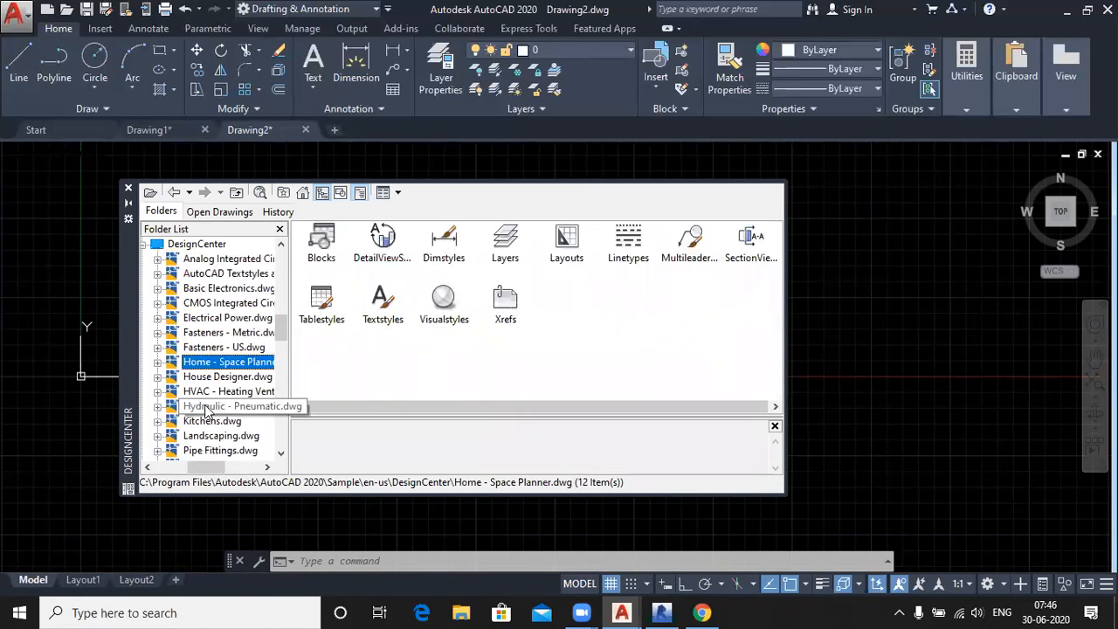
pyautogui.click(142, 244)
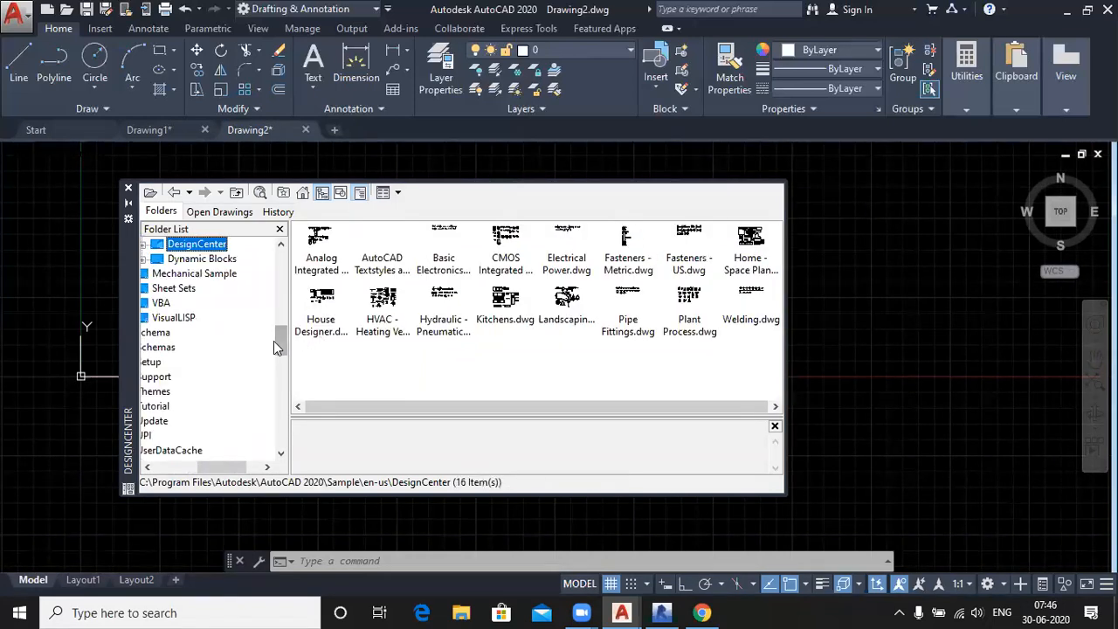
pyautogui.scroll(1, 276, 342)
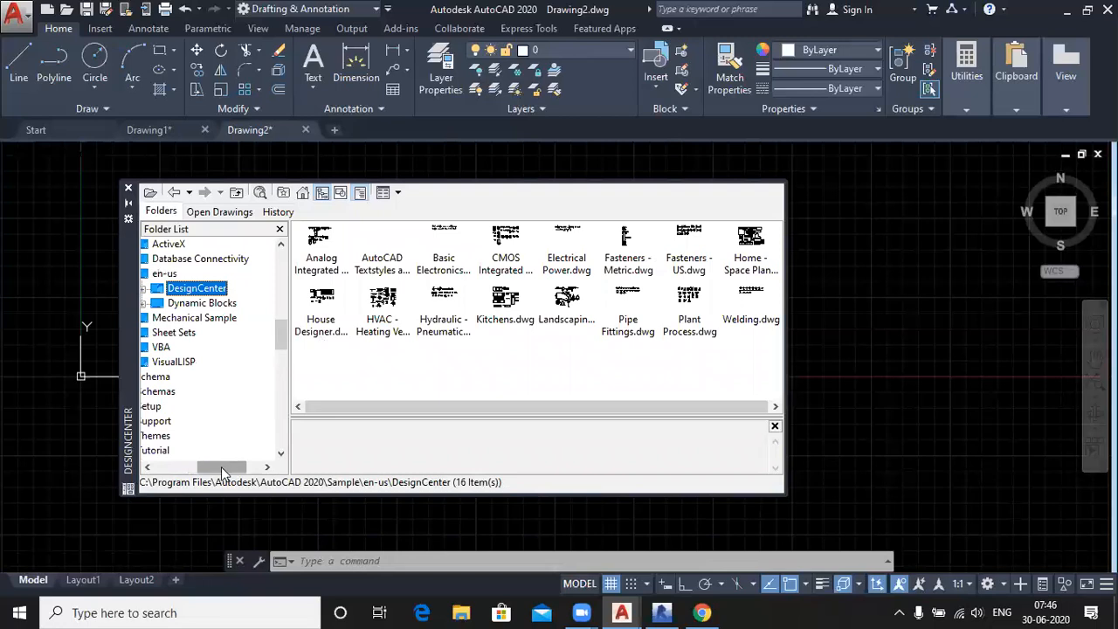
pyautogui.moveTo(222, 473); pyautogui.dragTo(221, 470)
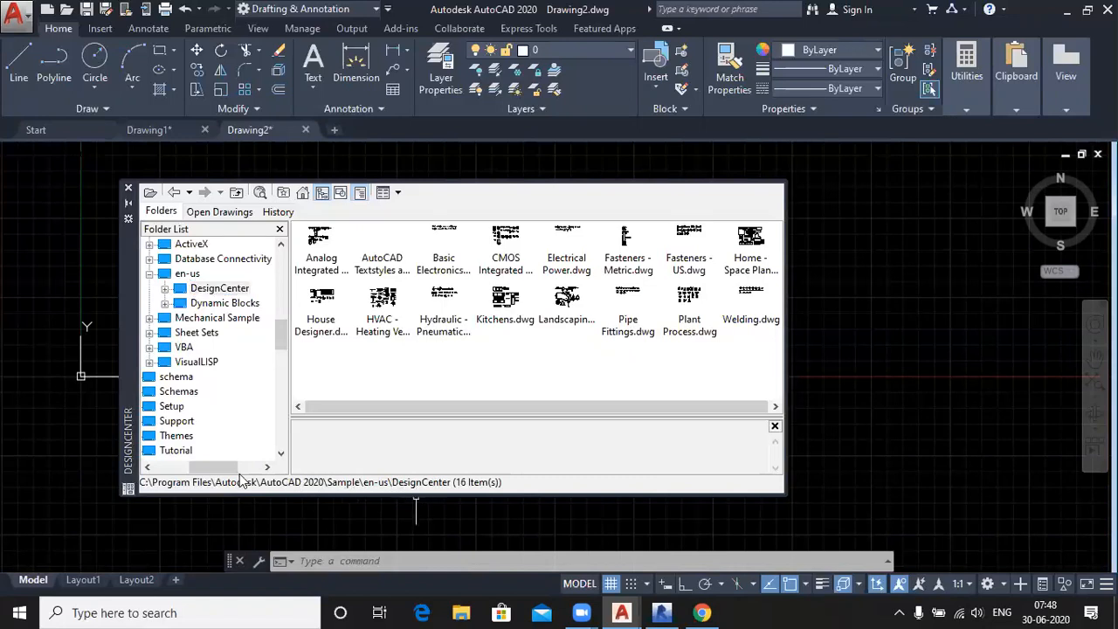
# In the folder tree, collapse Program Files on drive C:, then re-expand it down through Autodesk to AutoCAD 2020
pyautogui.moveTo(224, 469); pyautogui.dragTo(179, 469)
pyautogui.scroll(10, 209, 469)
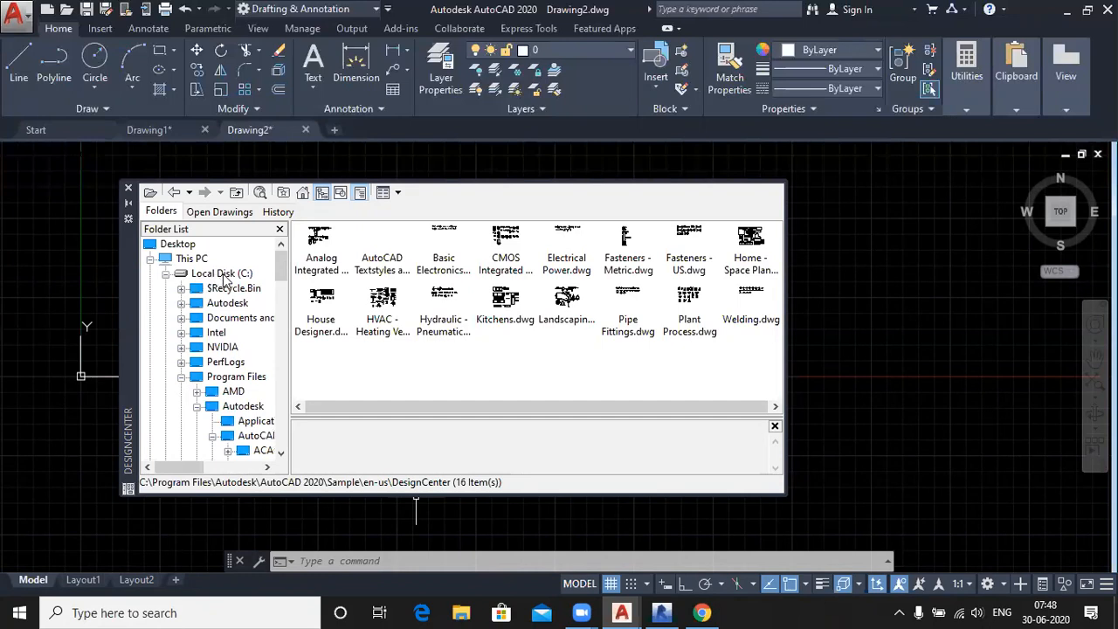
pyautogui.click(181, 377)
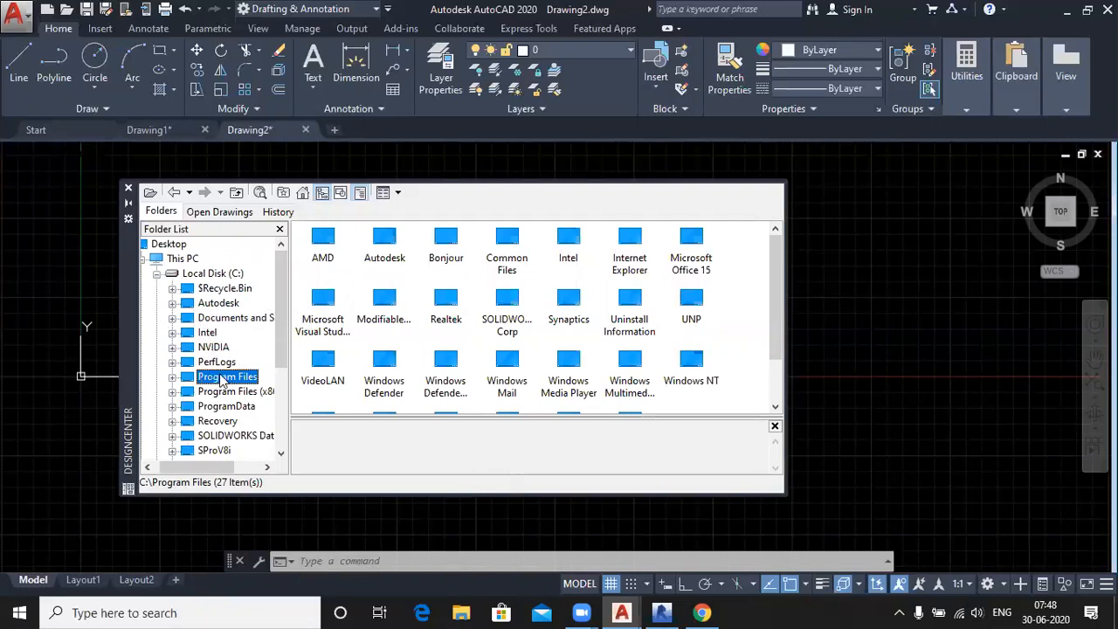
pyautogui.click(172, 378)
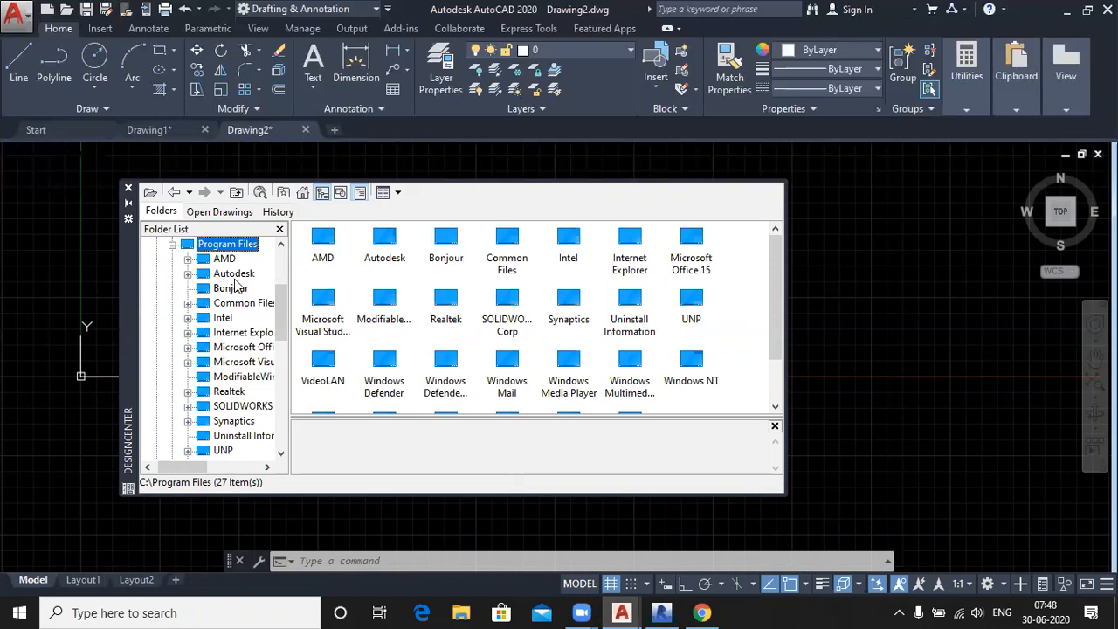
pyautogui.click(188, 274)
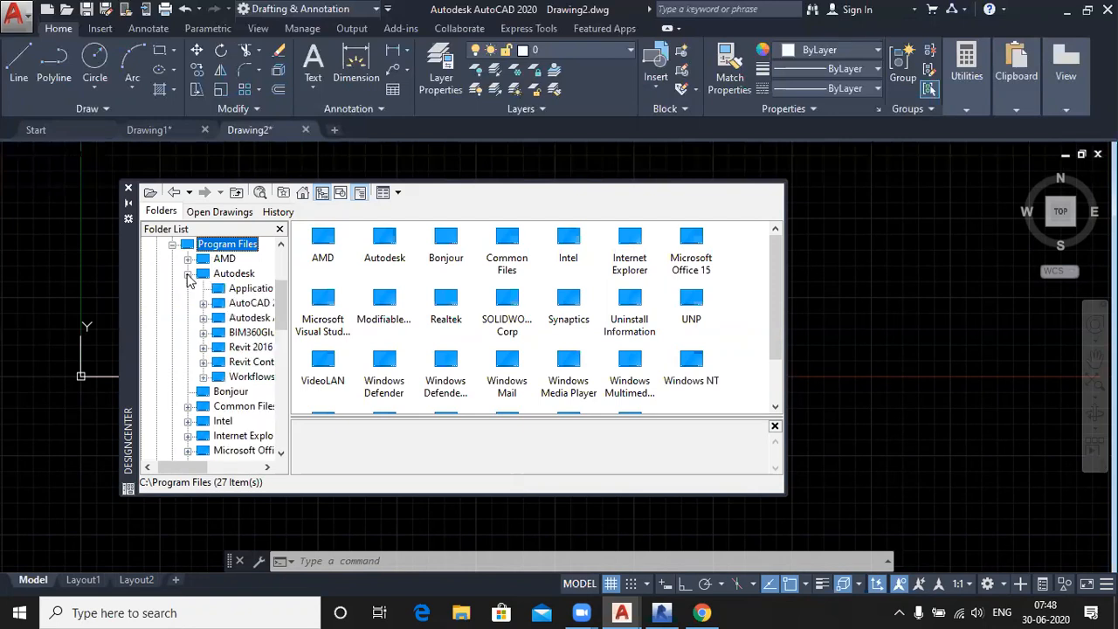
pyautogui.moveTo(187, 465); pyautogui.dragTo(203, 468)
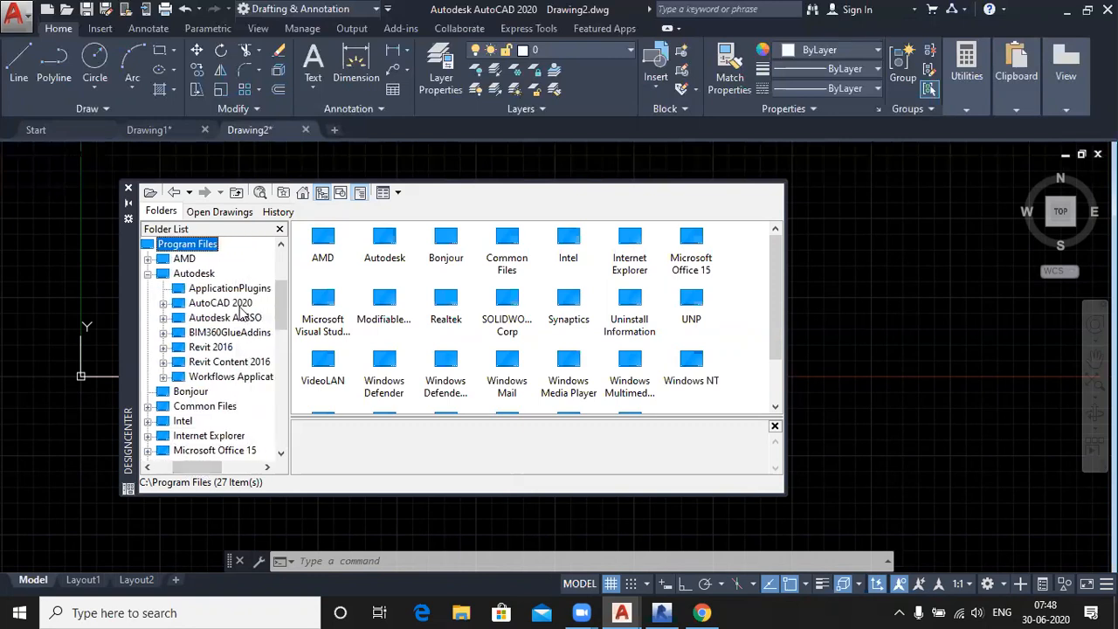
pyautogui.click(163, 305)
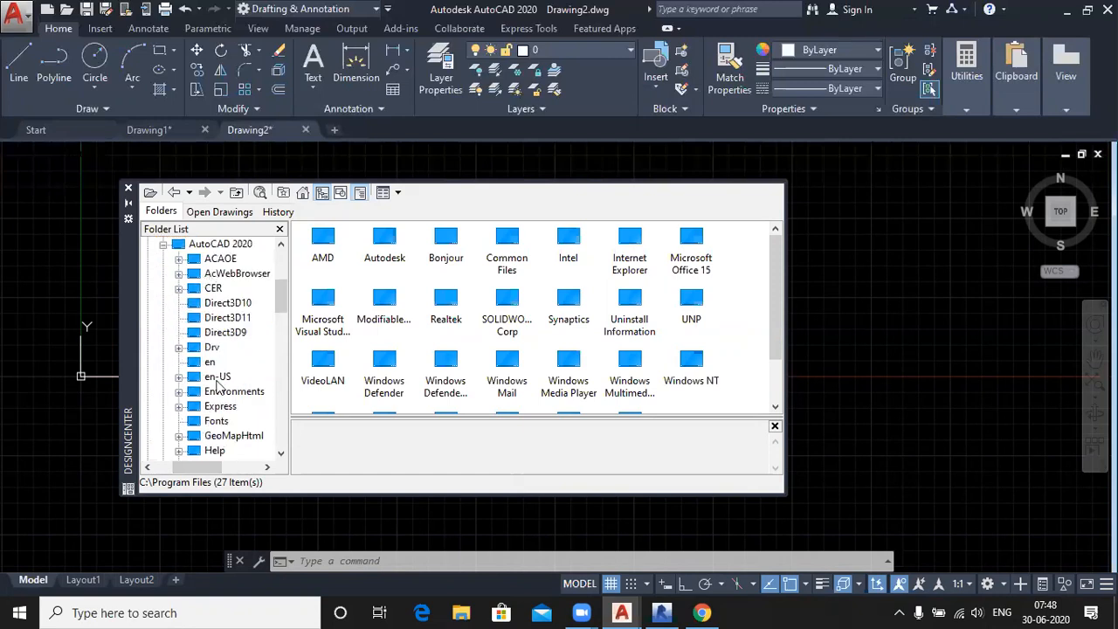
# Expand the Sample, en-us and DesignCenter folders under AutoCAD 2020 to list the sample drawings in the tree
pyautogui.scroll(-2, 219, 382)
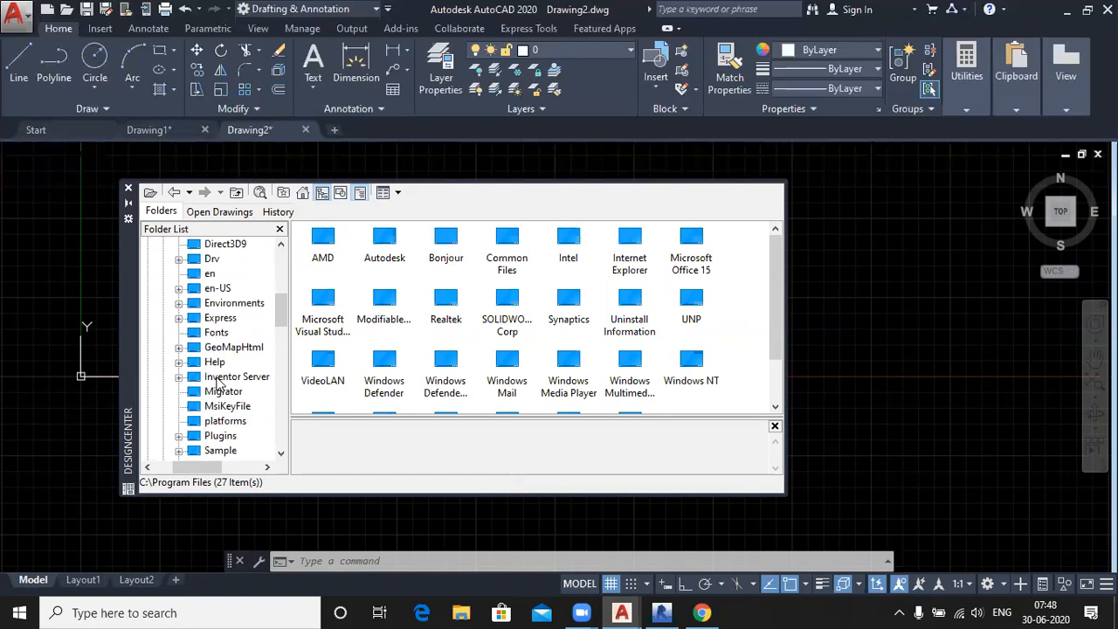
pyautogui.scroll(-1, 218, 384)
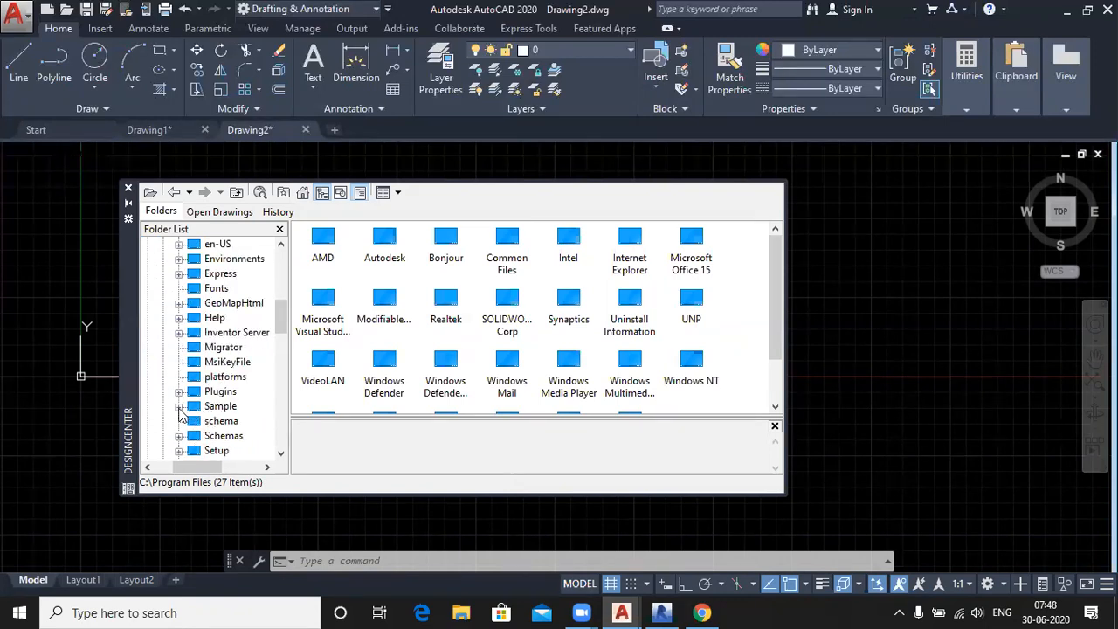
pyautogui.click(179, 408)
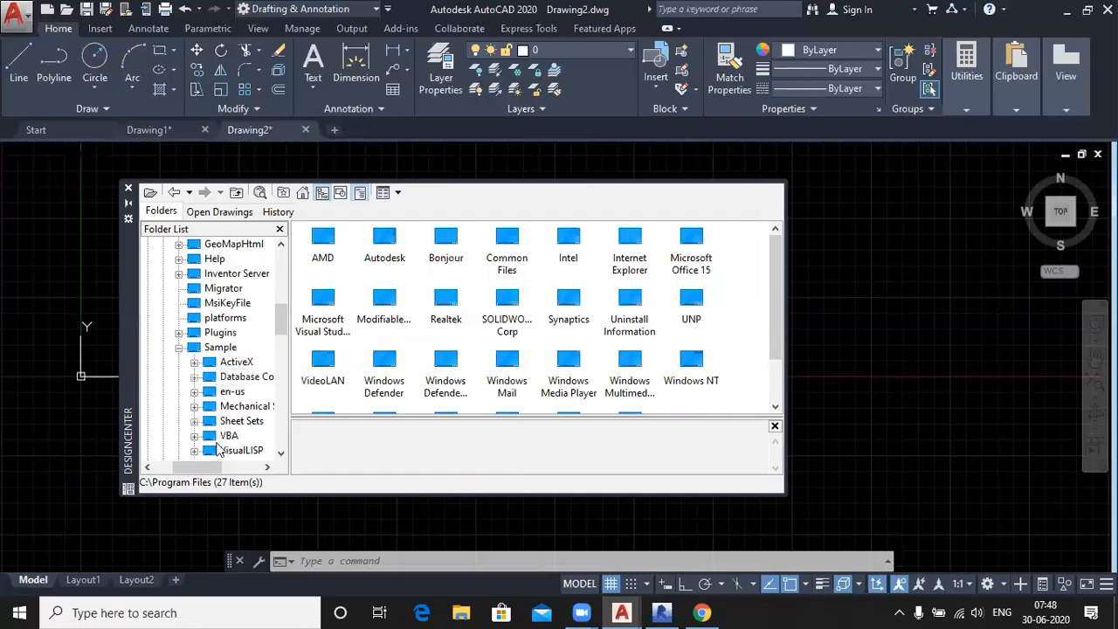
pyautogui.moveTo(196, 469); pyautogui.dragTo(209, 469)
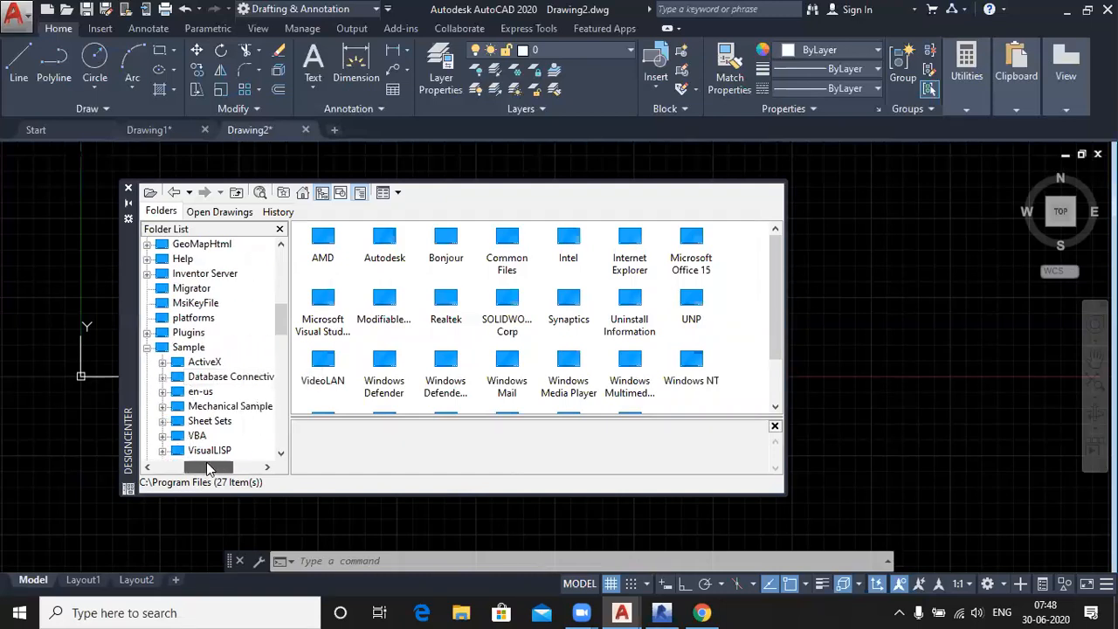
pyautogui.click(163, 392)
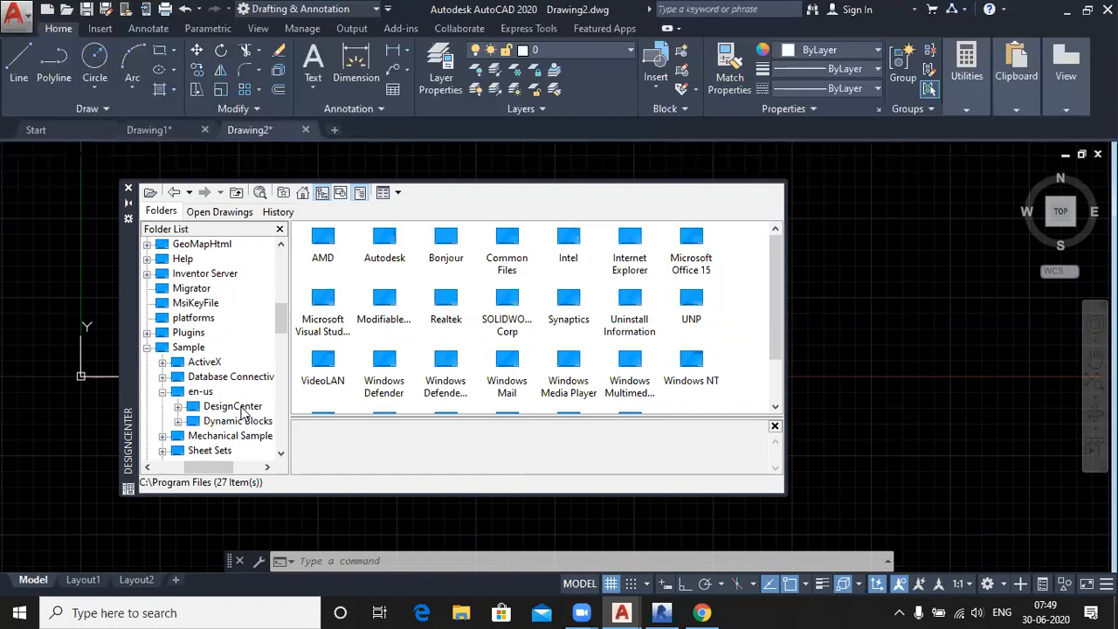
pyautogui.click(178, 407)
pyautogui.moveTo(187, 465); pyautogui.dragTo(200, 466)
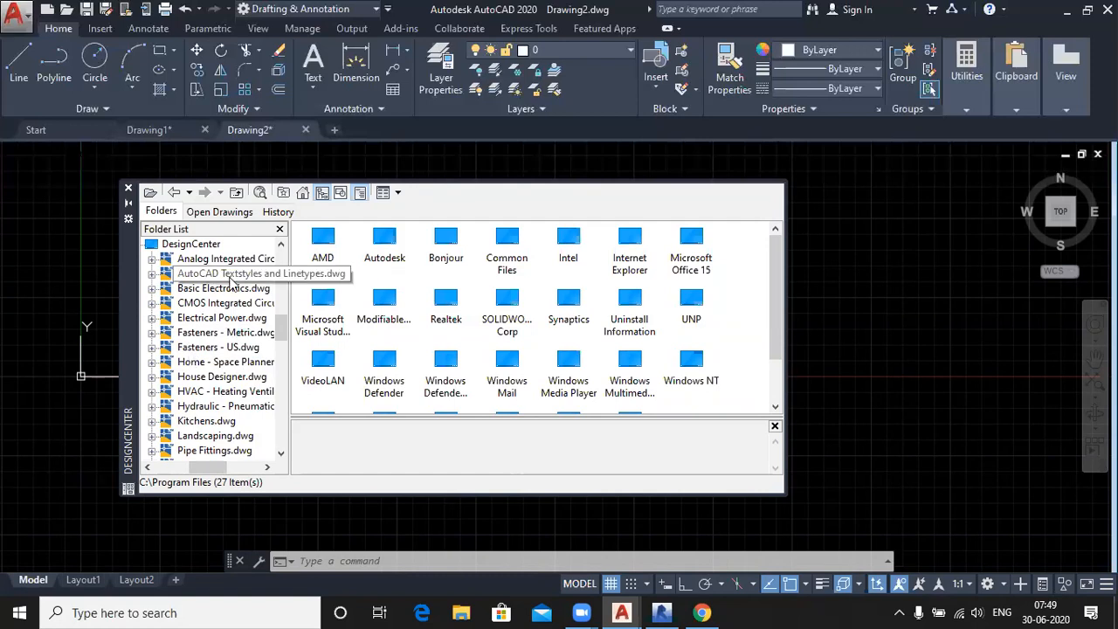
# Open the DesignCenter sample folder in the content area by going through Autodesk, AutoCAD 2020, Sample and en-us
pyautogui.doubleClick(384, 255)
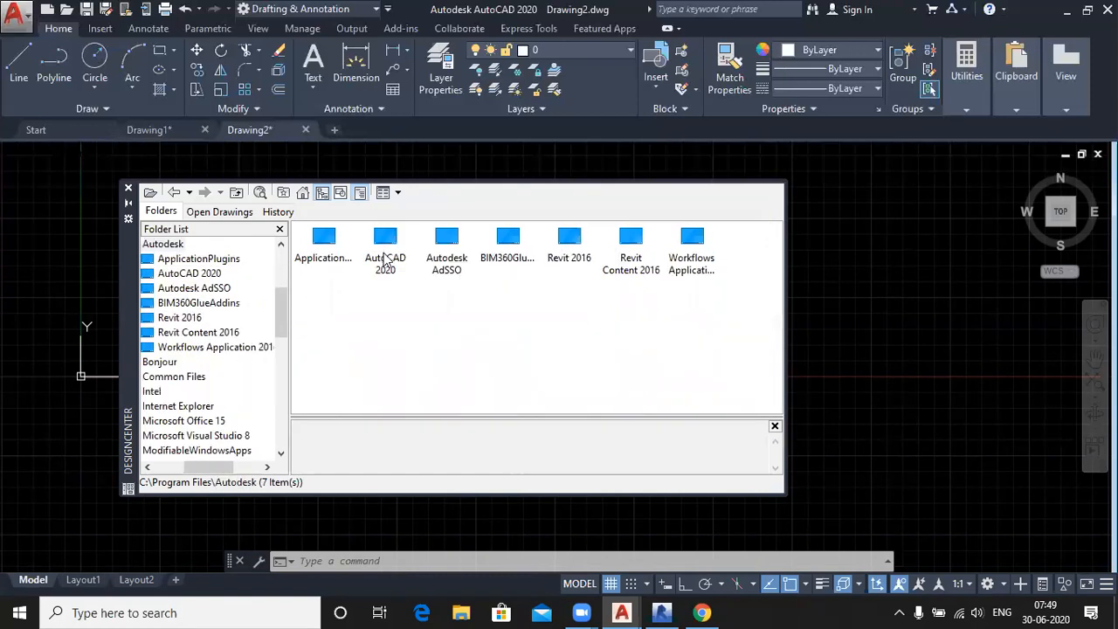
pyautogui.doubleClick(384, 253)
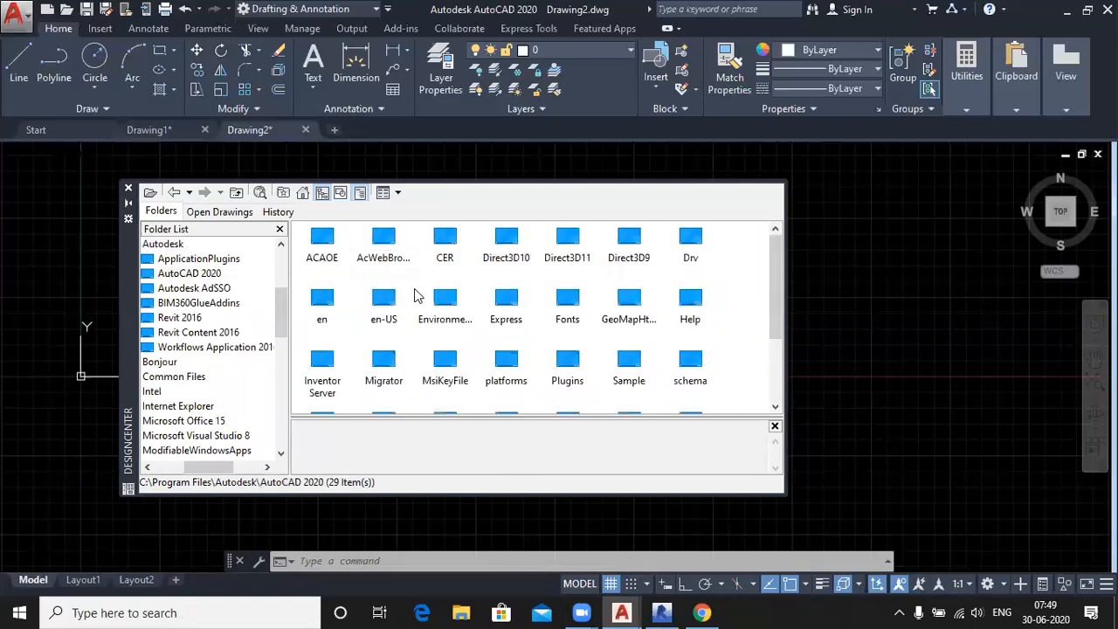
pyautogui.doubleClick(630, 366)
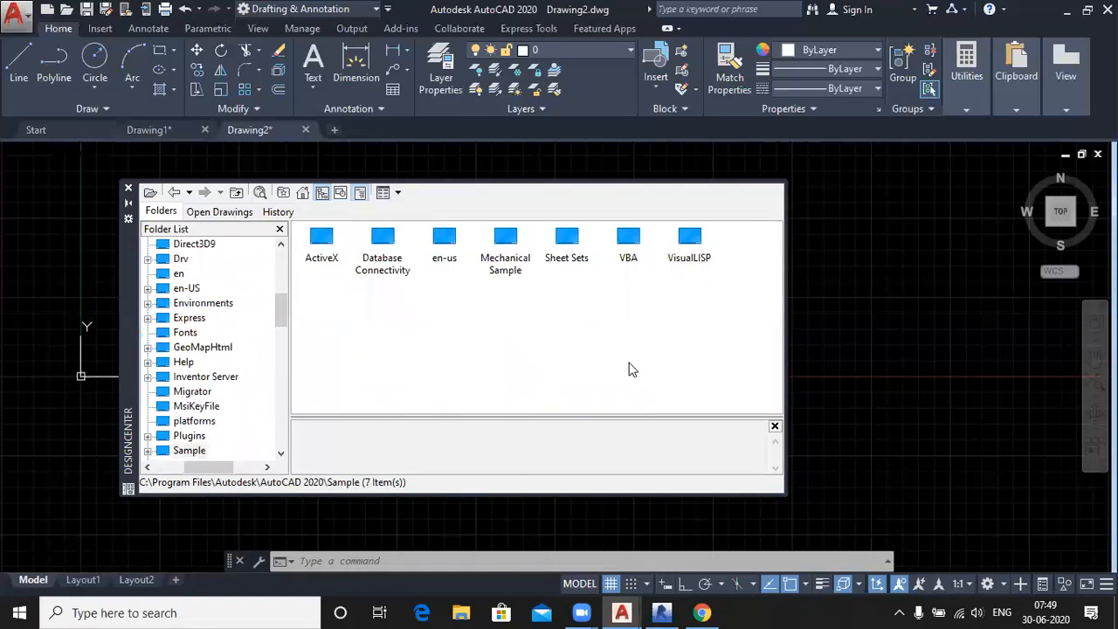
pyautogui.doubleClick(444, 248)
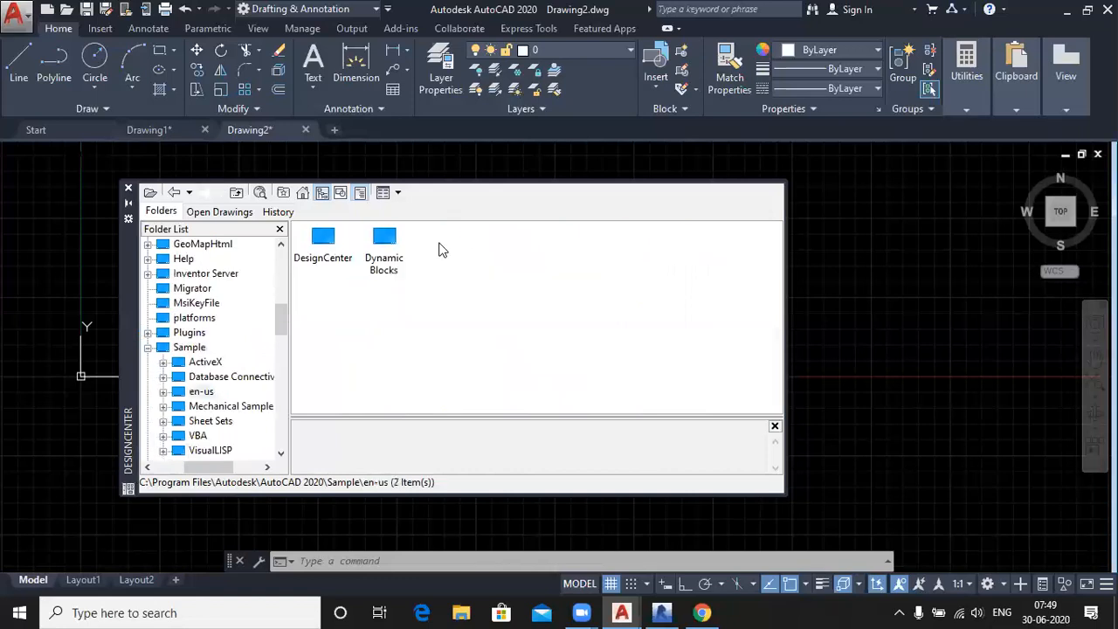
pyautogui.doubleClick(321, 250)
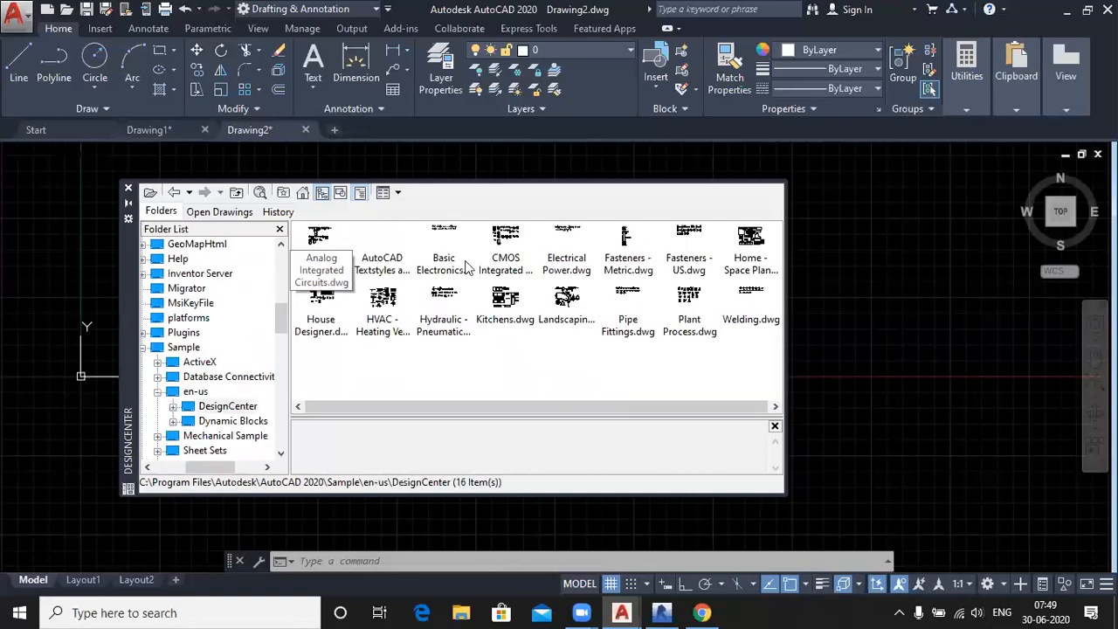
# Look over the blocks in Analog Integrated Circuits.dwg and return to the list of sample drawings
pyautogui.doubleClick(320, 275)
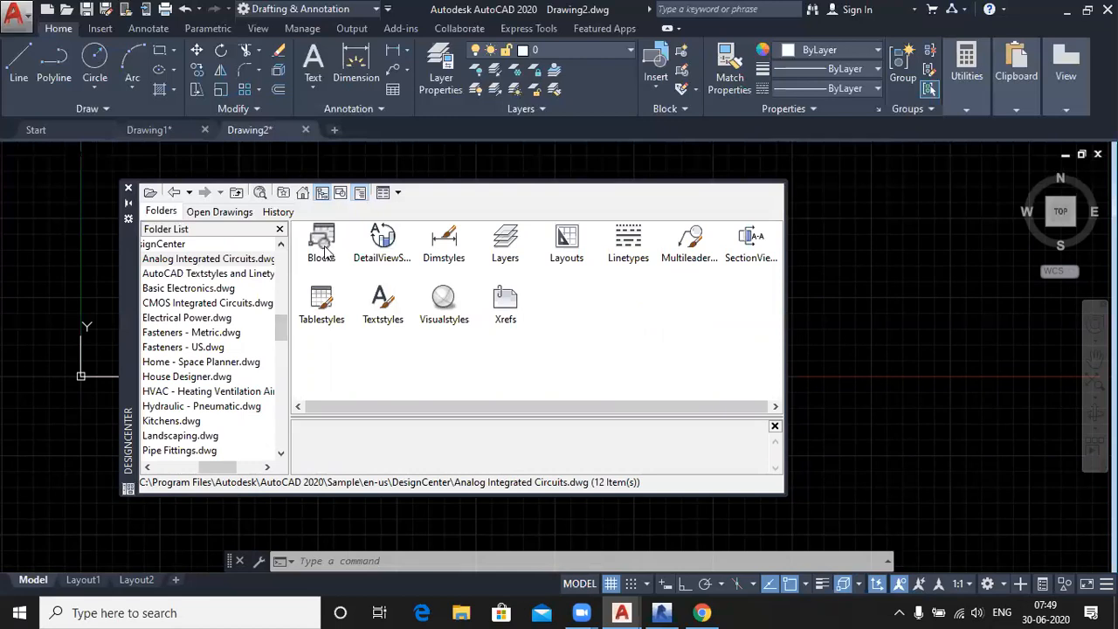
pyautogui.doubleClick(323, 249)
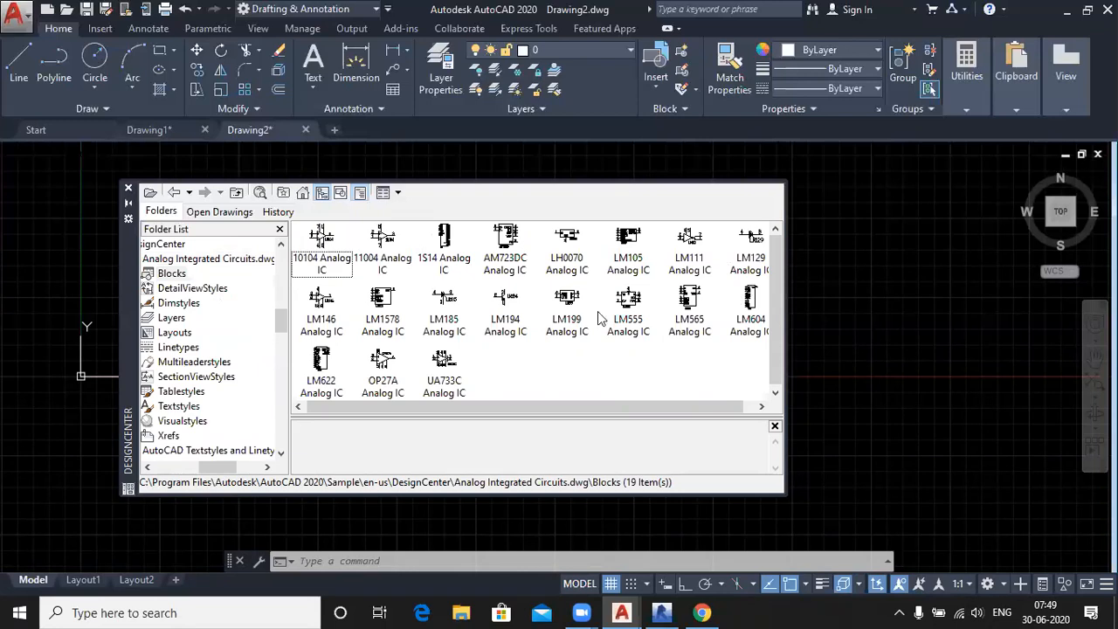
pyautogui.scroll(-1, 348, 300)
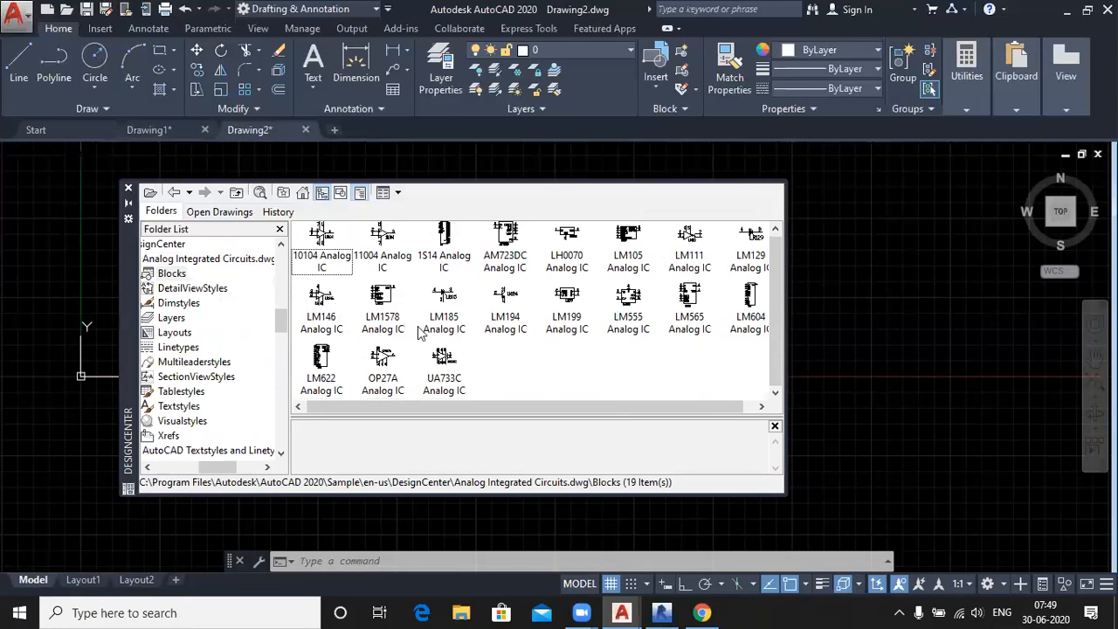
pyautogui.scroll(1, 422, 331)
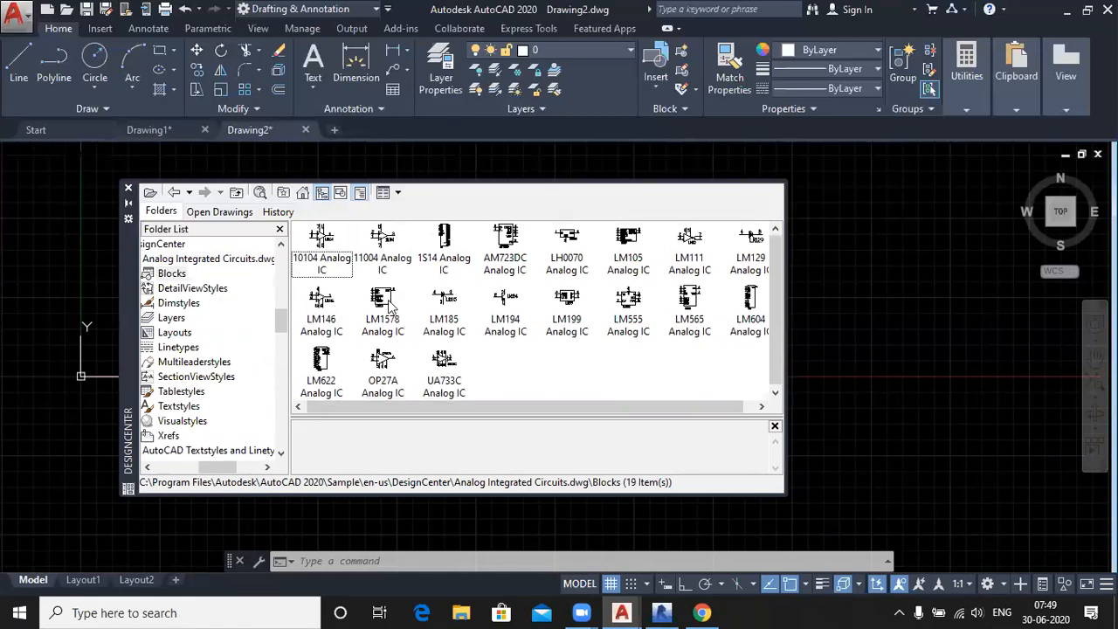
pyautogui.click(173, 193)
pyautogui.click(173, 194)
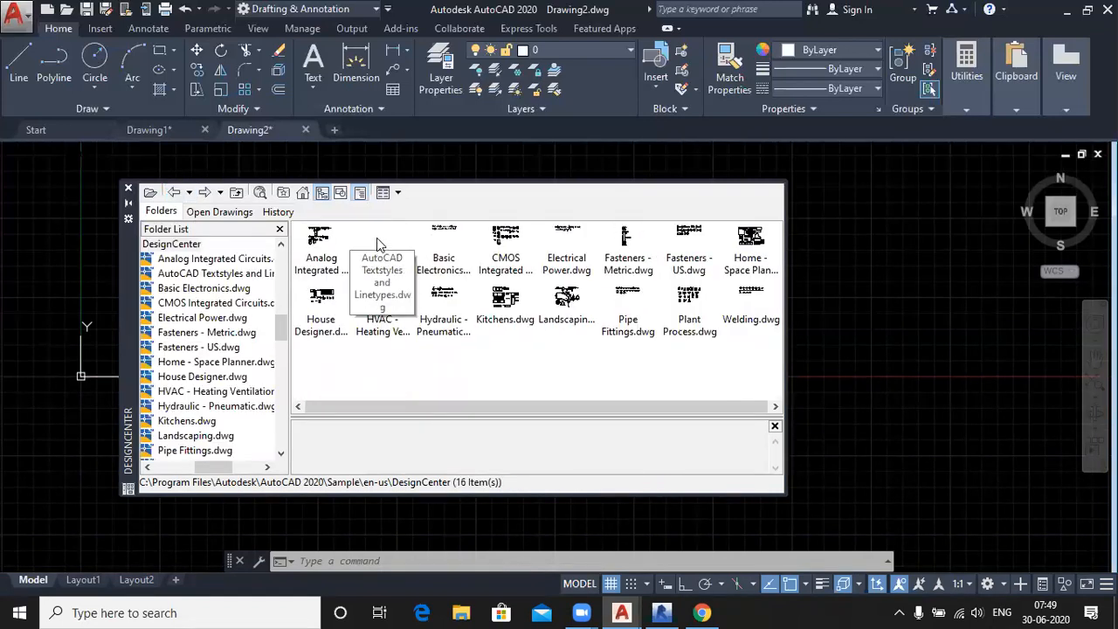
# View the blocks in Basic Electronics.dwg and go back to the DesignCenter sample folder
pyautogui.doubleClick(443, 241)
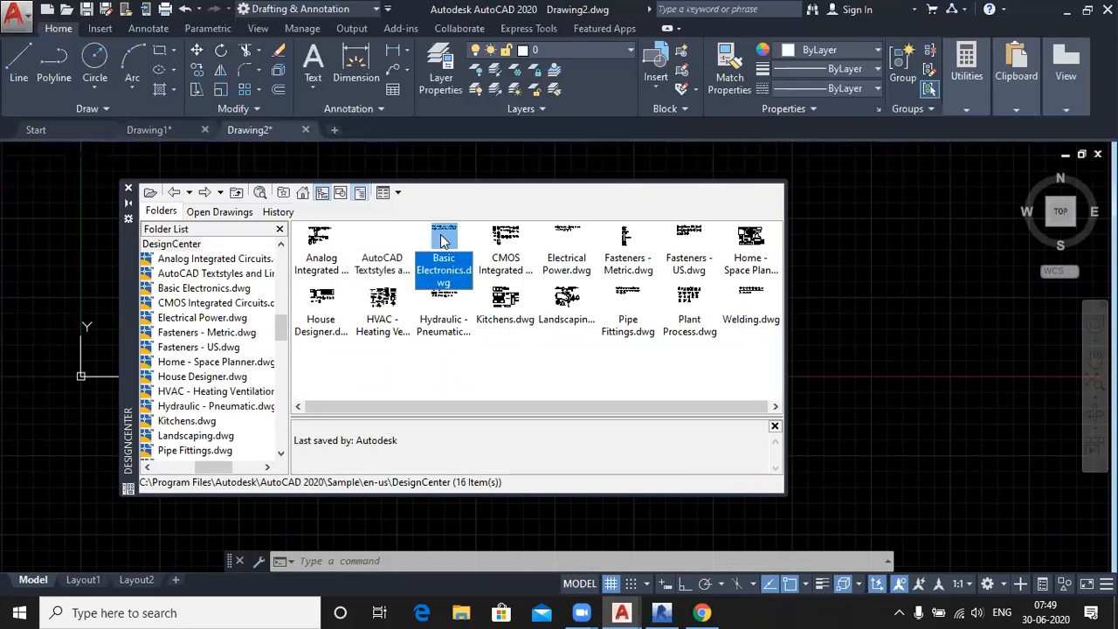
pyautogui.doubleClick(327, 240)
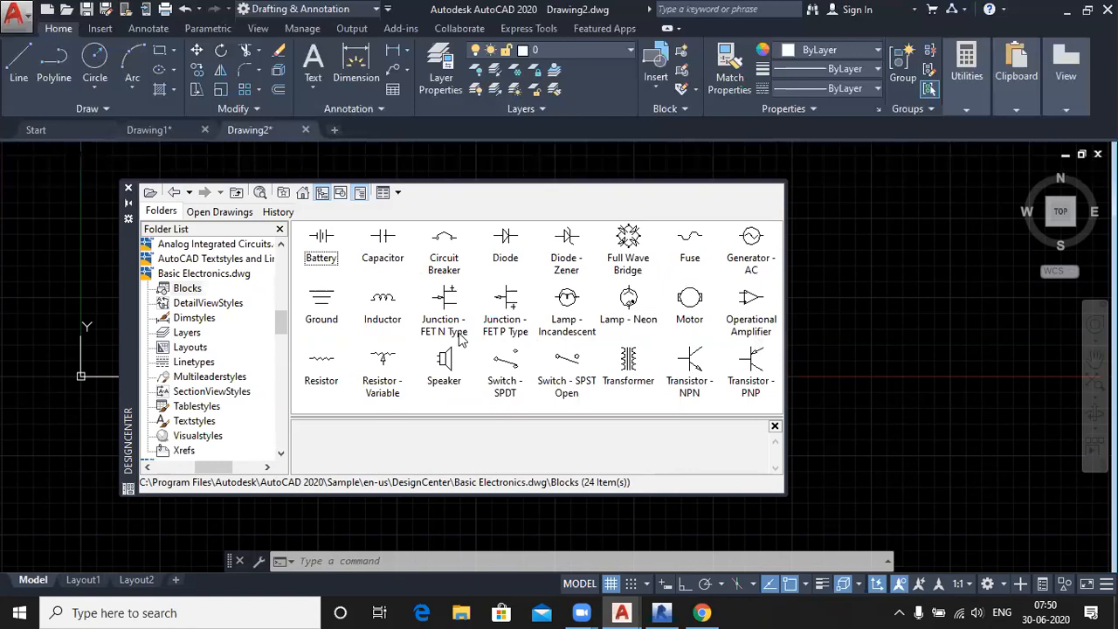
pyautogui.click(174, 193)
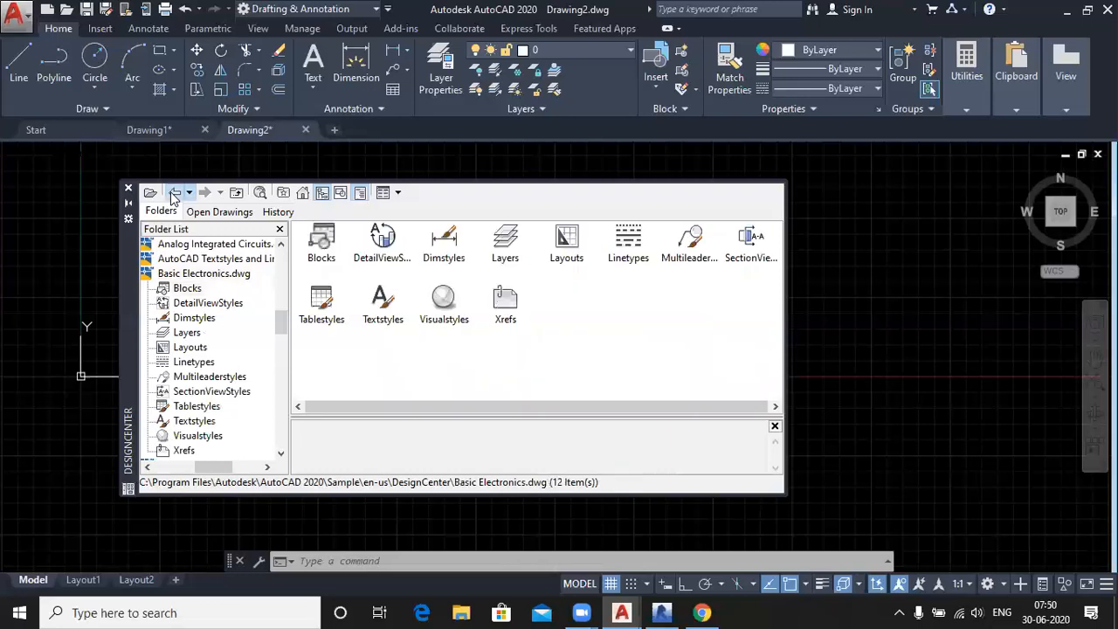
pyautogui.click(174, 193)
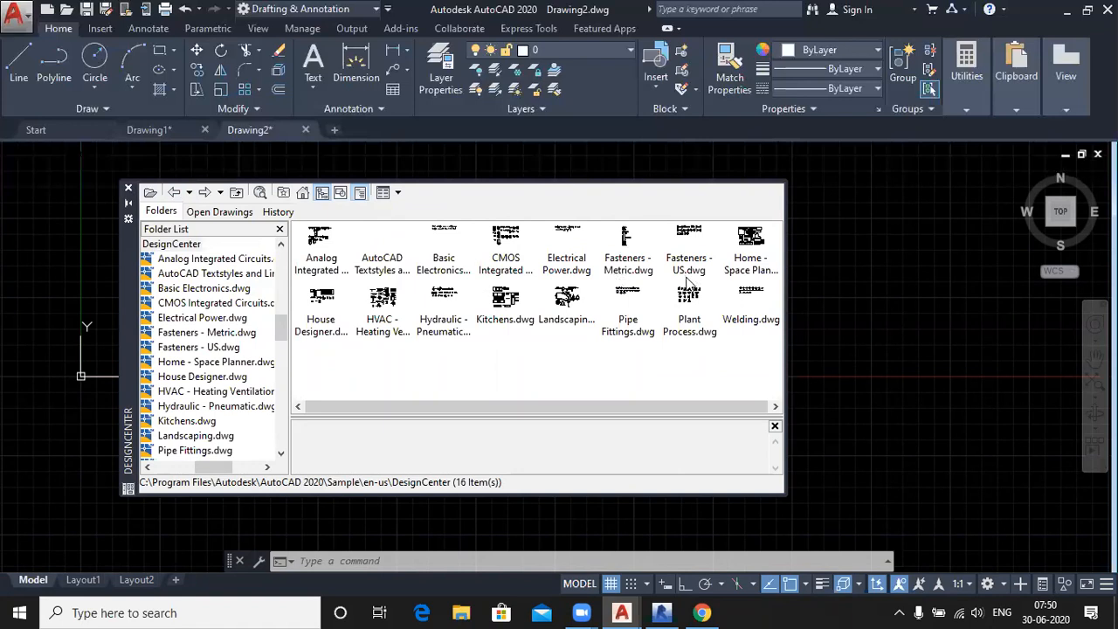
# Open the Blocks collection of the Fasteners - Metric.dwg sample drawing
pyautogui.doubleClick(628, 244)
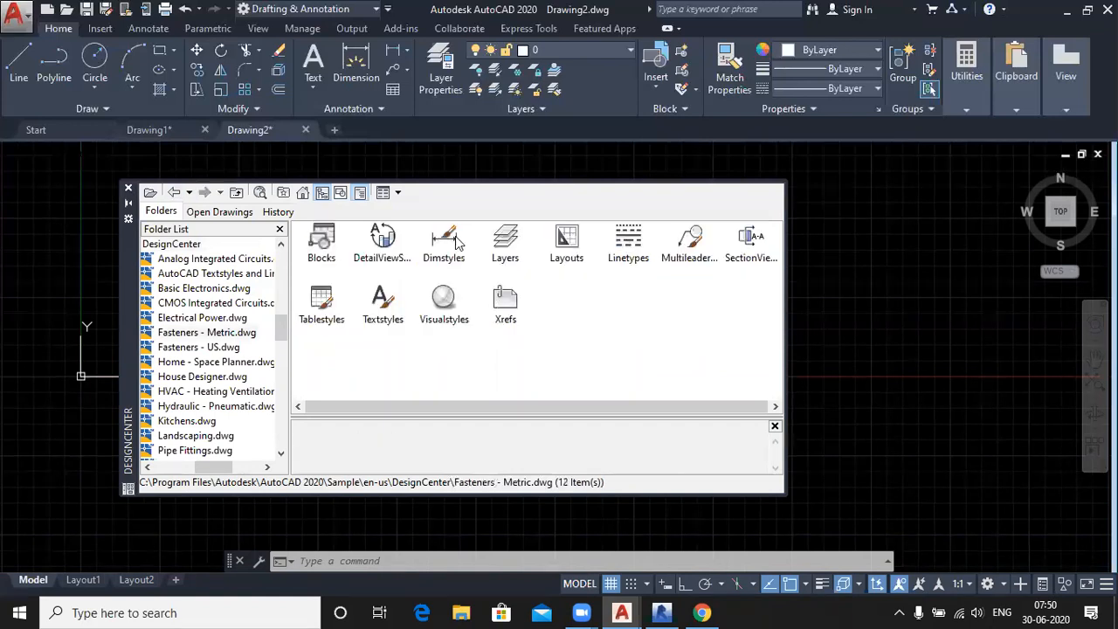
pyautogui.click(173, 192)
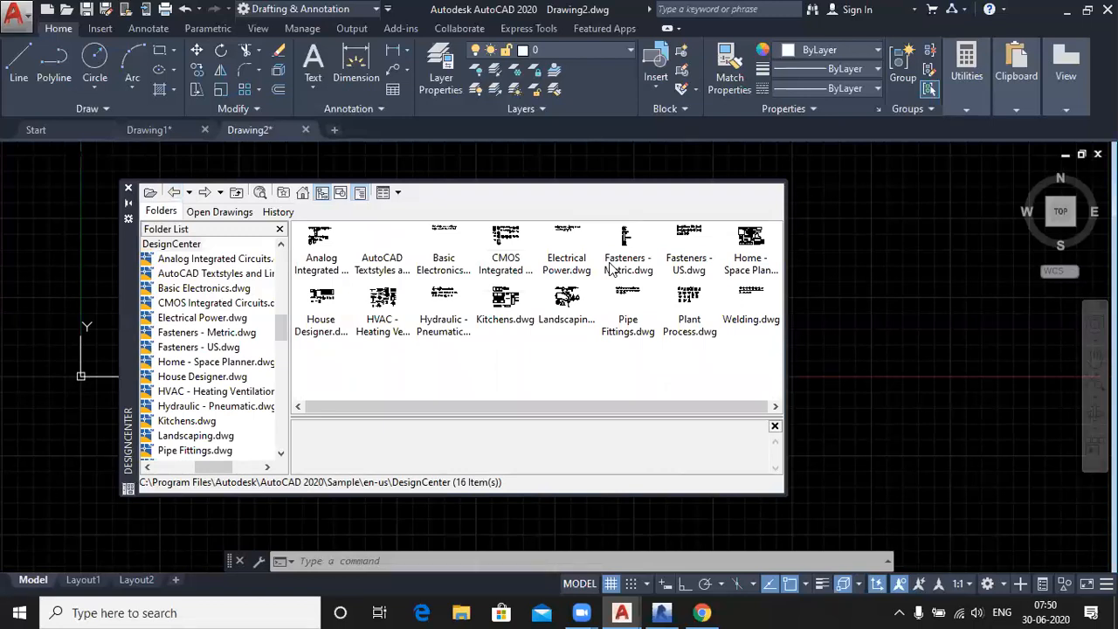
pyautogui.doubleClick(628, 255)
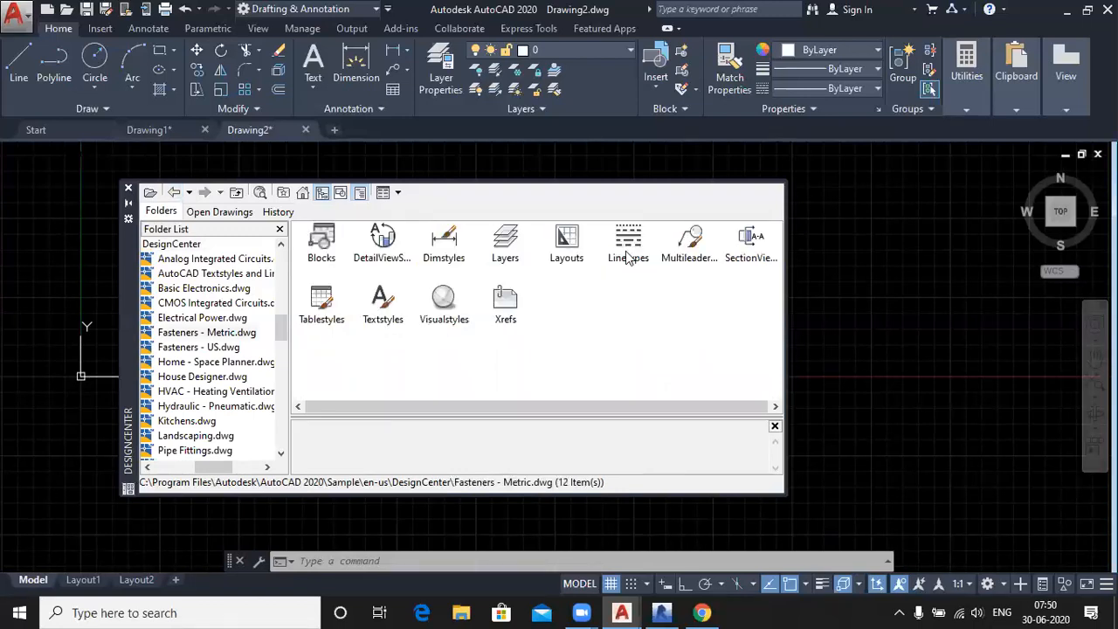
pyautogui.doubleClick(321, 244)
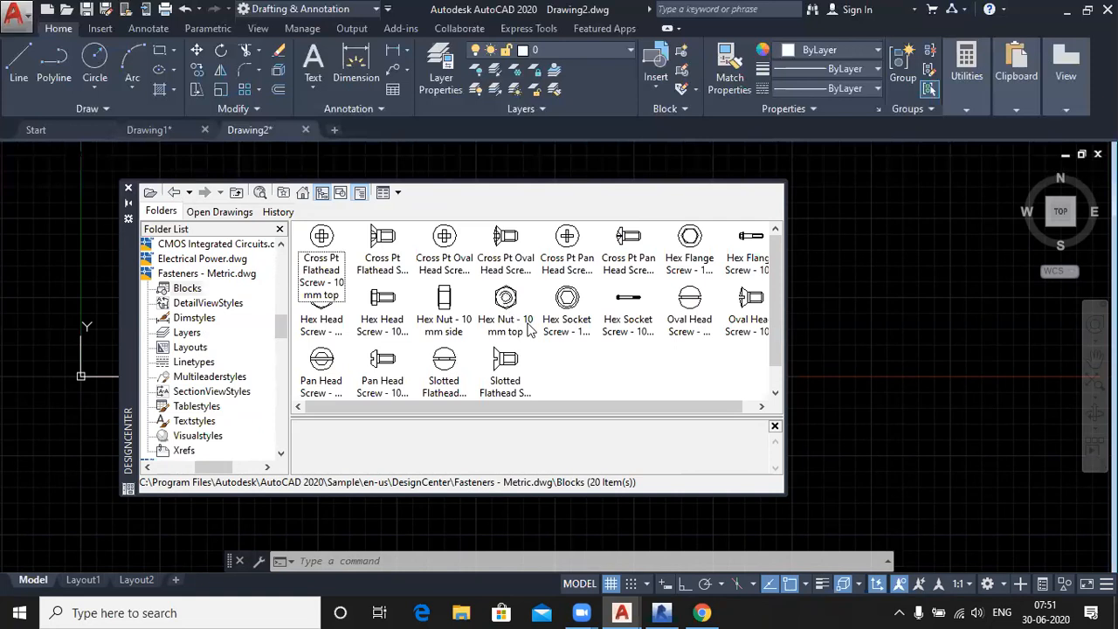
# Insert the Hex Nut - 10 mm top block above the origin at scale 1 and angle 0, and return to the sample drawings
pyautogui.doubleClick(507, 300)
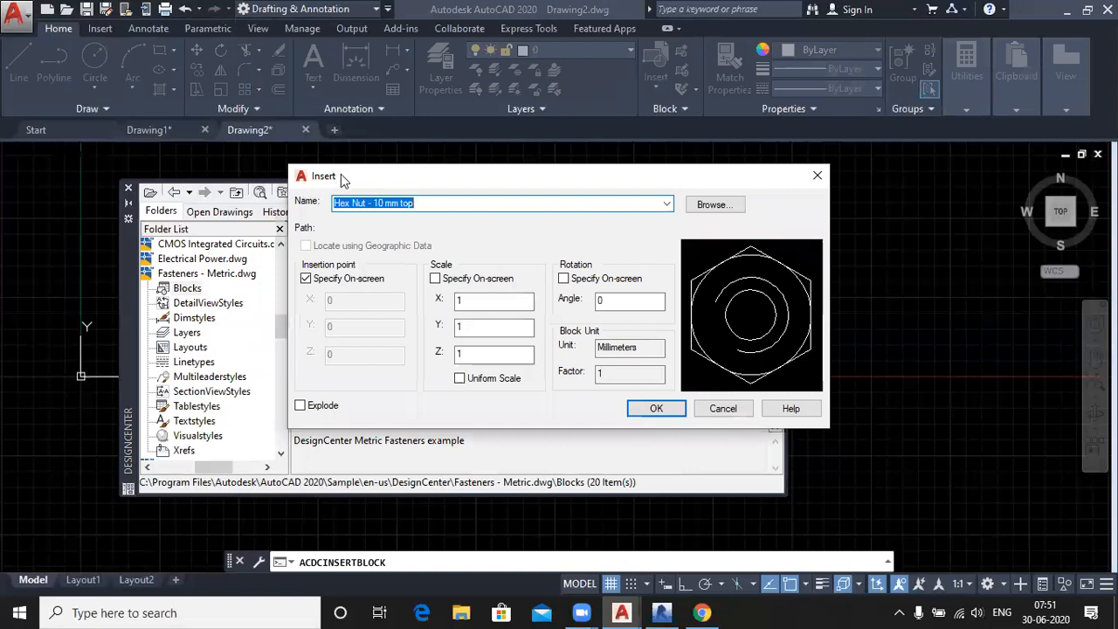
pyautogui.click(654, 406)
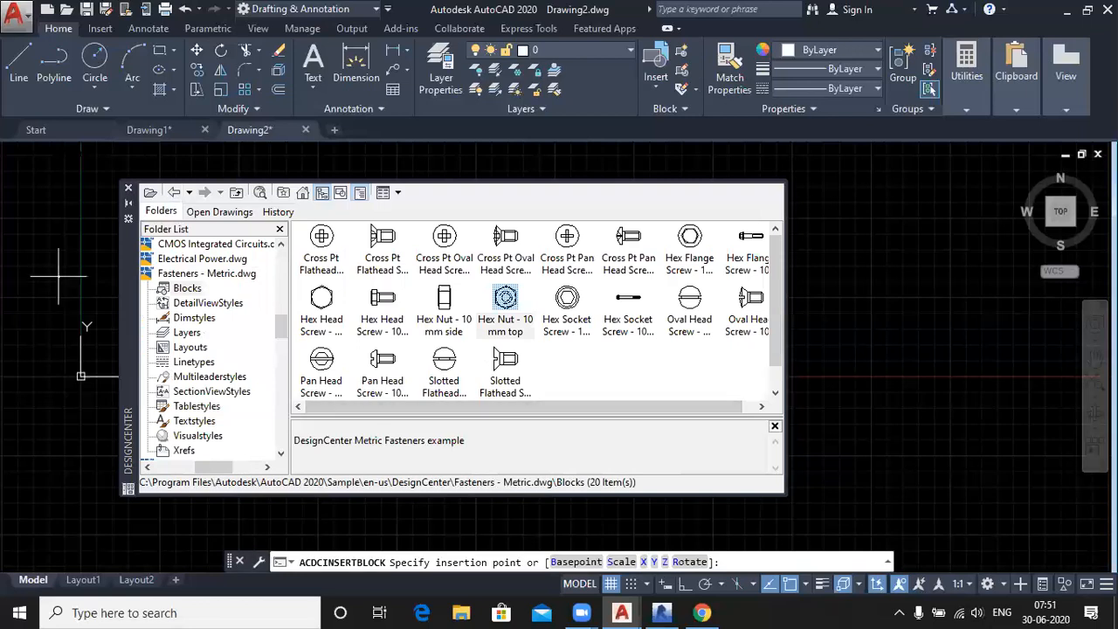
pyautogui.scroll(5, 60, 285)
pyautogui.scroll(5, 61, 284)
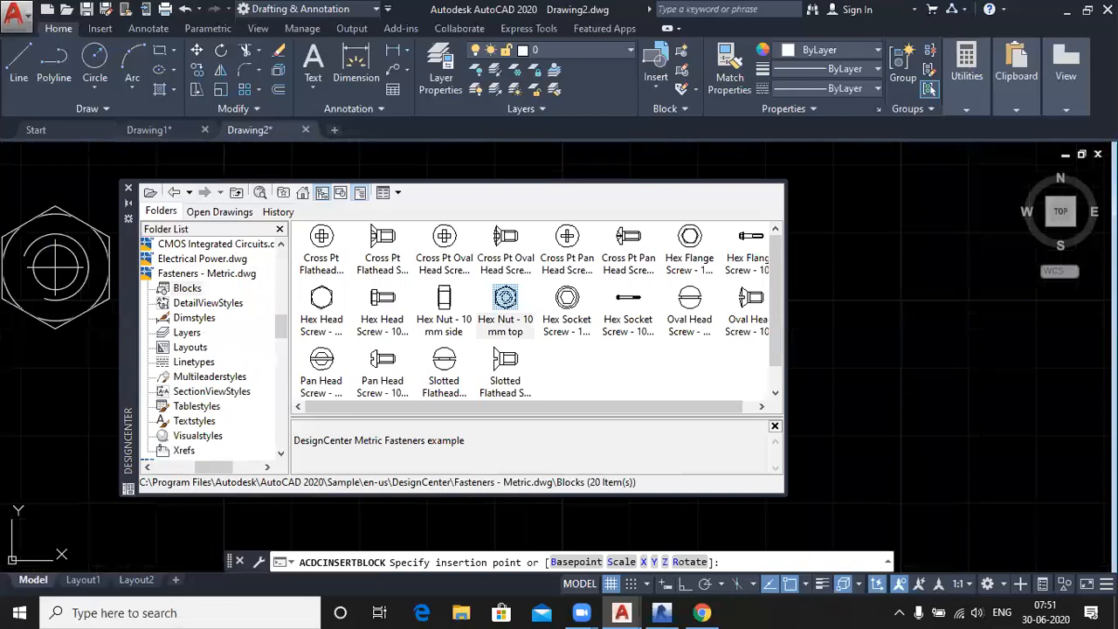
pyautogui.click(58, 240)
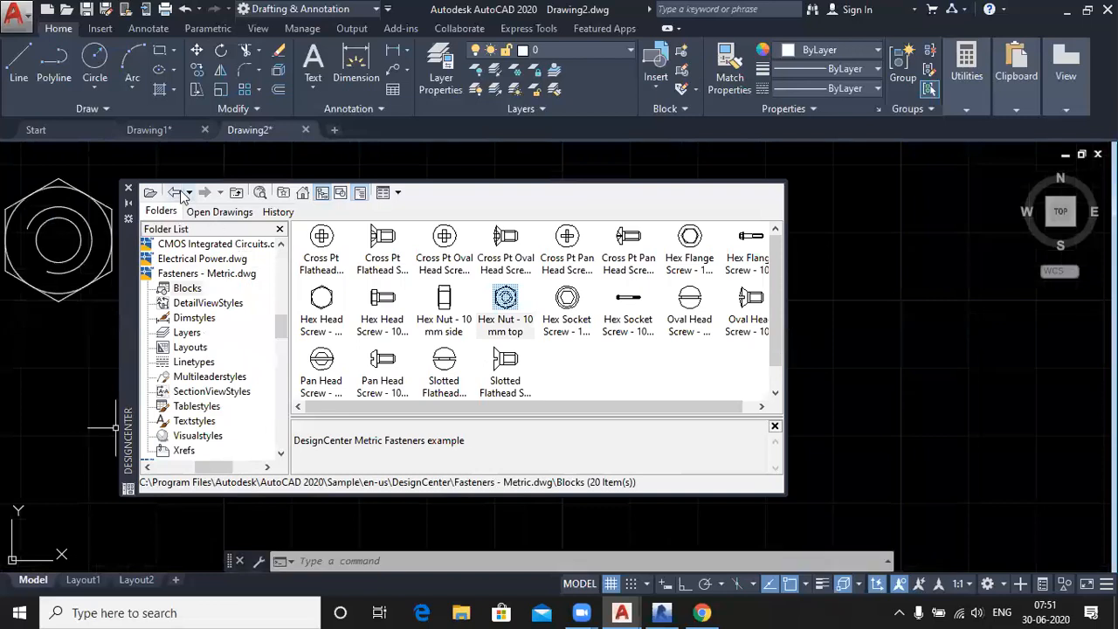
pyautogui.click(177, 193)
pyautogui.click(177, 194)
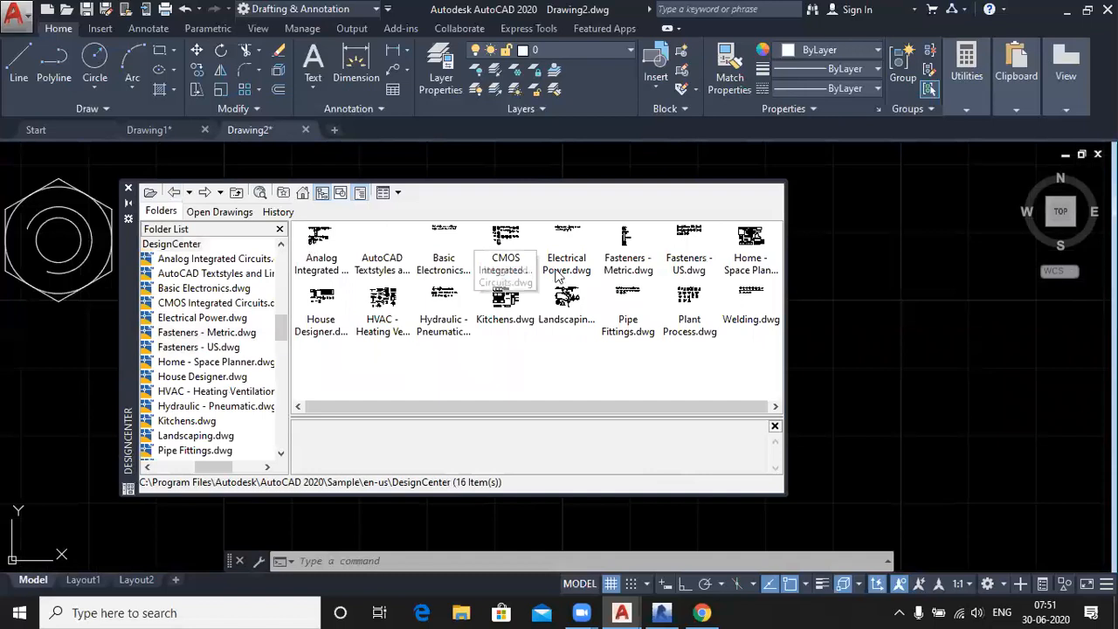
# Insert the Chair - Desk block from Home - Space Planner.dwg at scale 1 and angle 0, and go back to the sample drawings
pyautogui.doubleClick(751, 252)
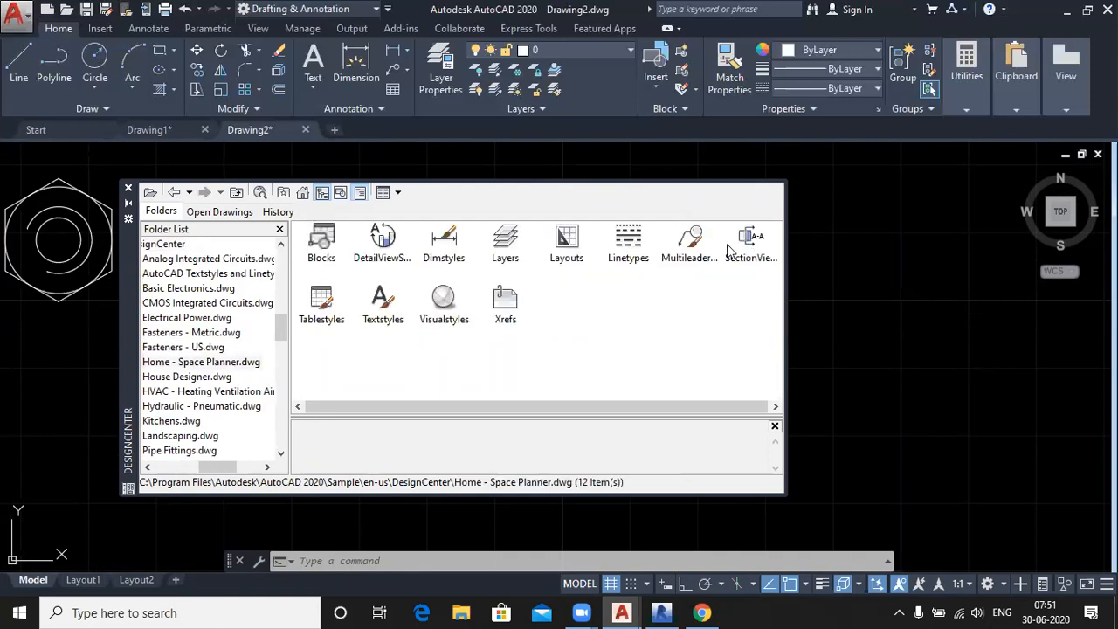
pyautogui.doubleClick(325, 248)
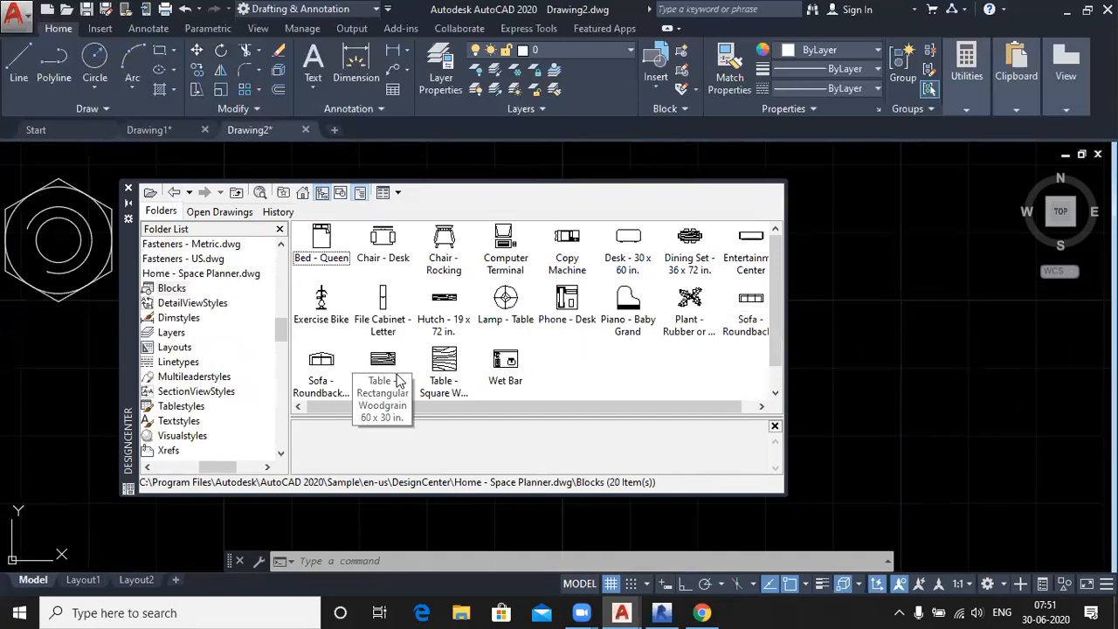
pyautogui.click(390, 240)
pyautogui.doubleClick(390, 240)
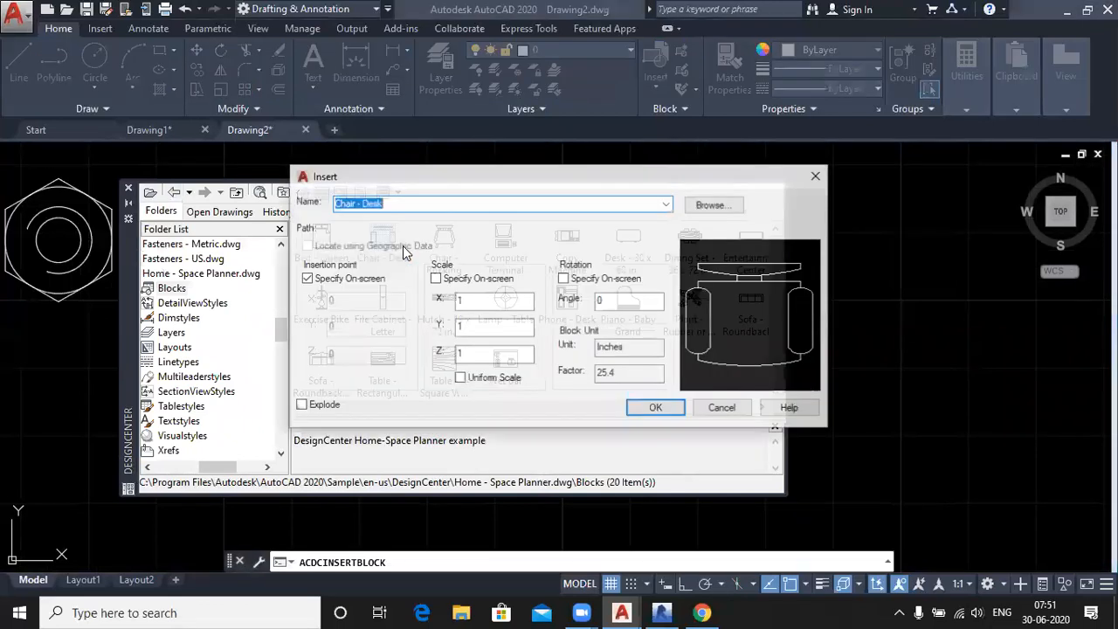
pyautogui.click(651, 407)
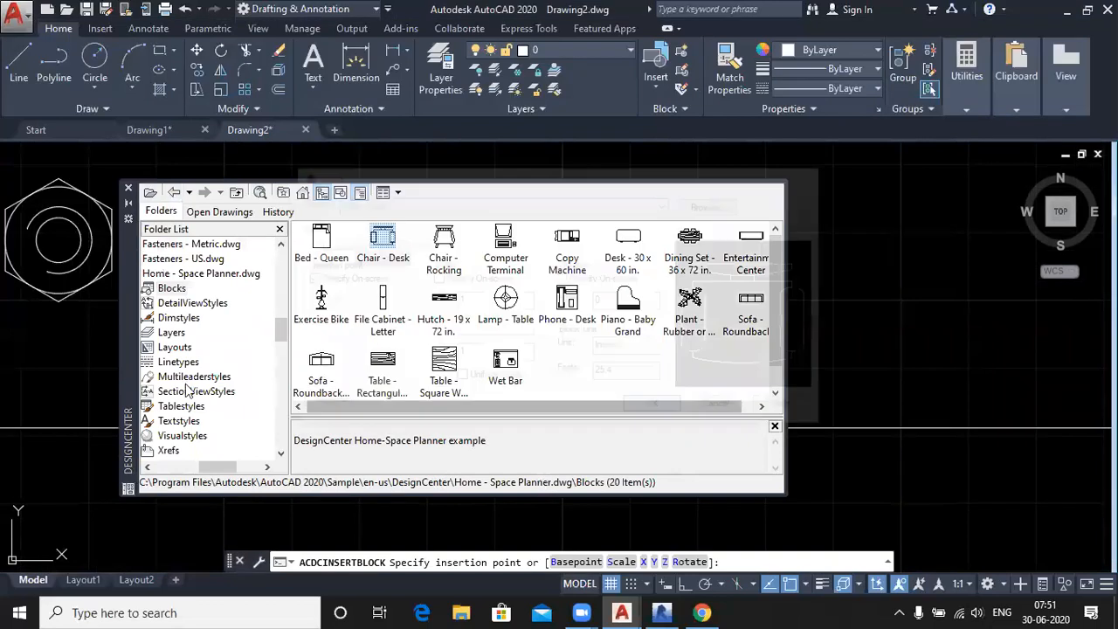
pyautogui.scroll(-4, 210, 366)
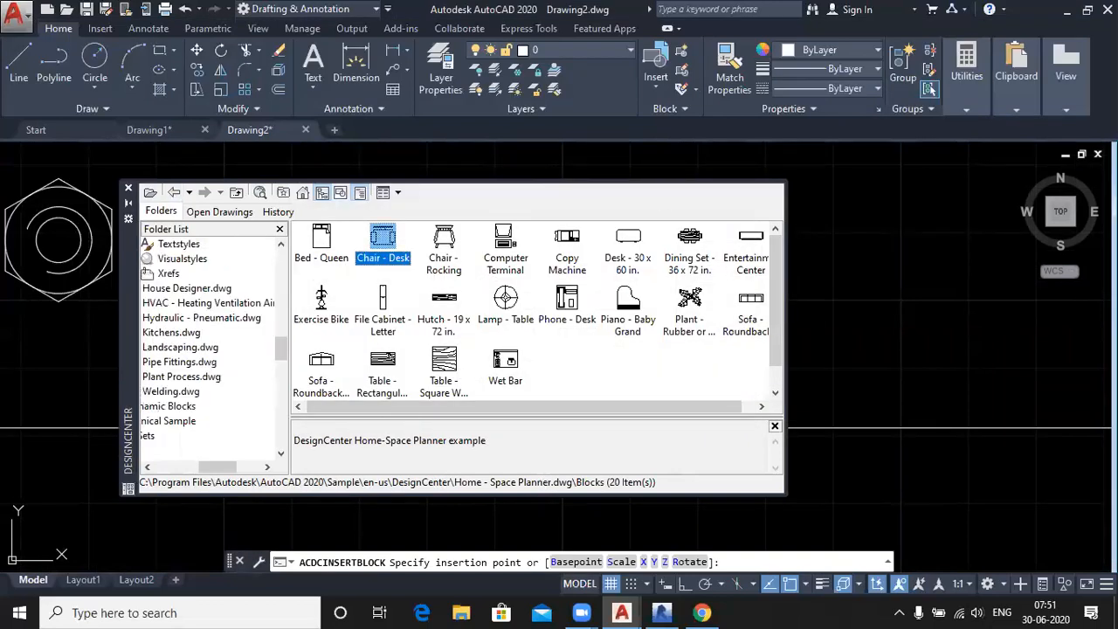
pyautogui.moveTo(128, 429); pyautogui.dragTo(402, 456)
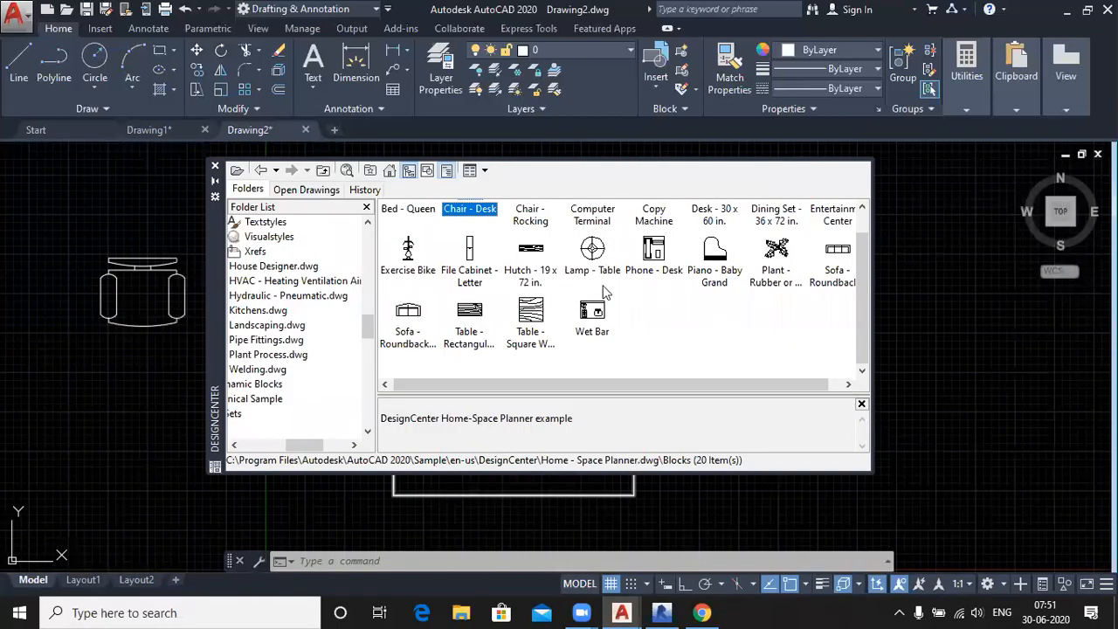
pyautogui.click(262, 171)
pyautogui.click(262, 171)
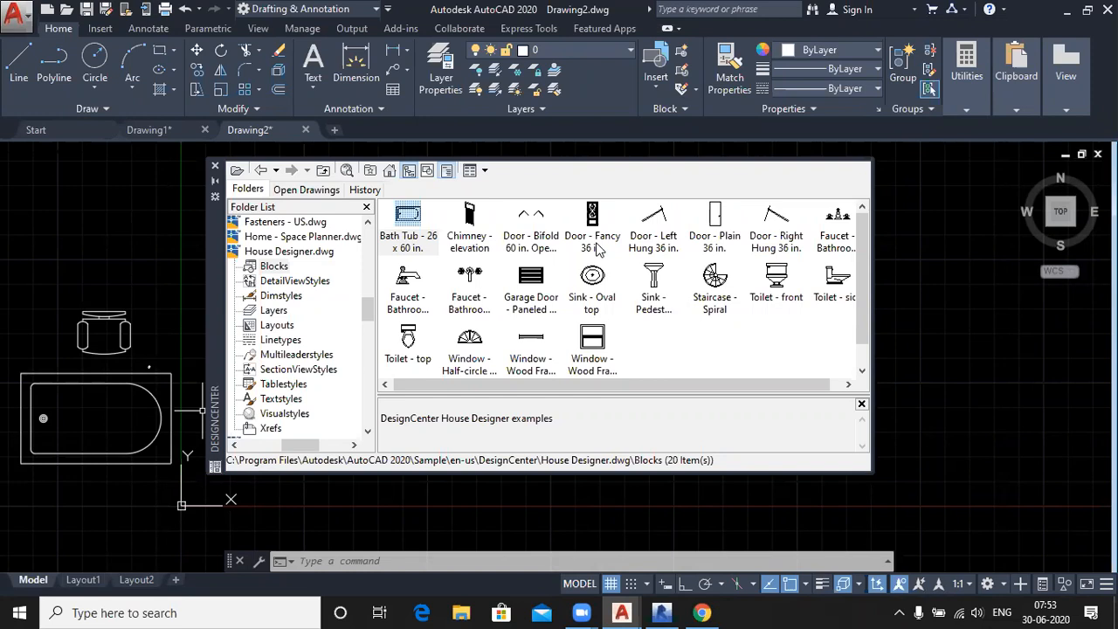
# Leave the House Designer.dwg blocks, look over the blocks in HVAC - Heating Ventilation Air Conditioning.dwg, and return to the sample drawings
pyautogui.click(262, 171)
pyautogui.click(262, 171)
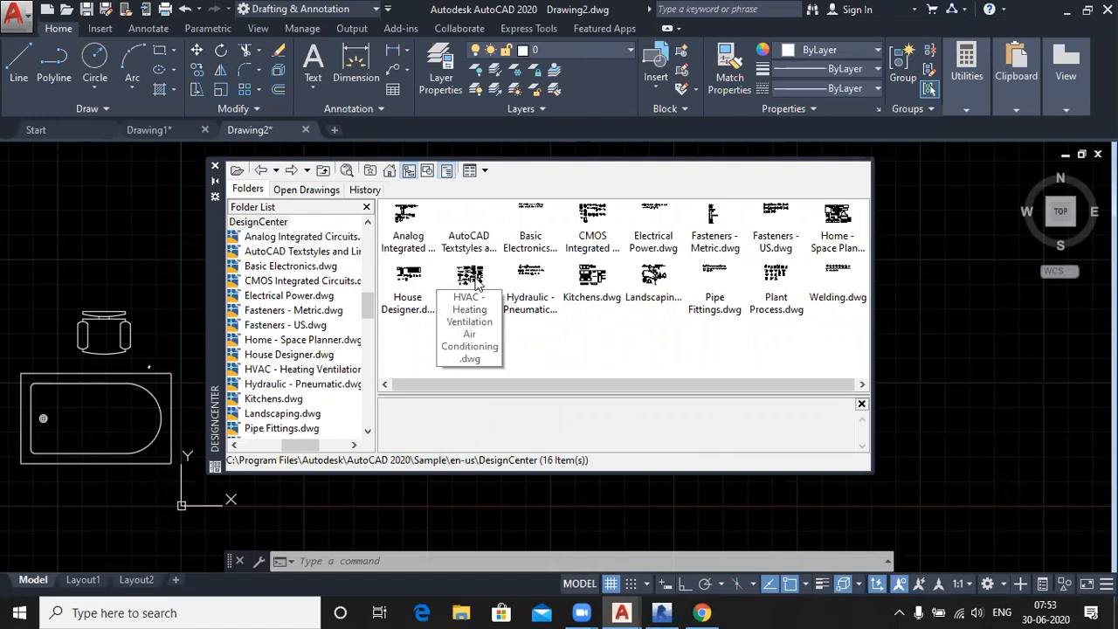
pyautogui.doubleClick(472, 276)
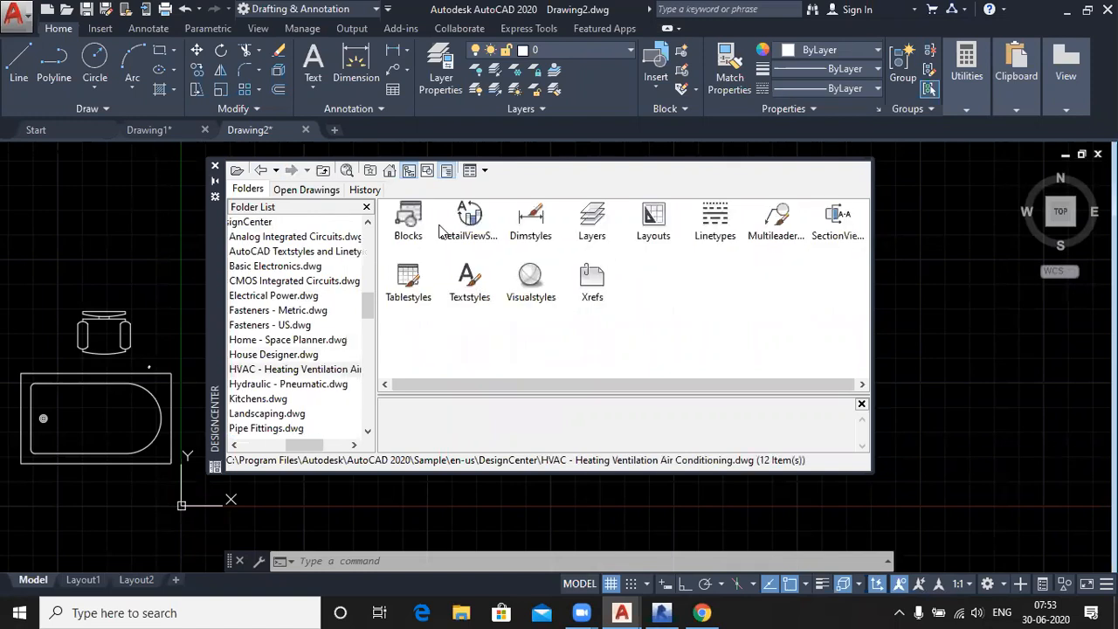
pyautogui.doubleClick(407, 224)
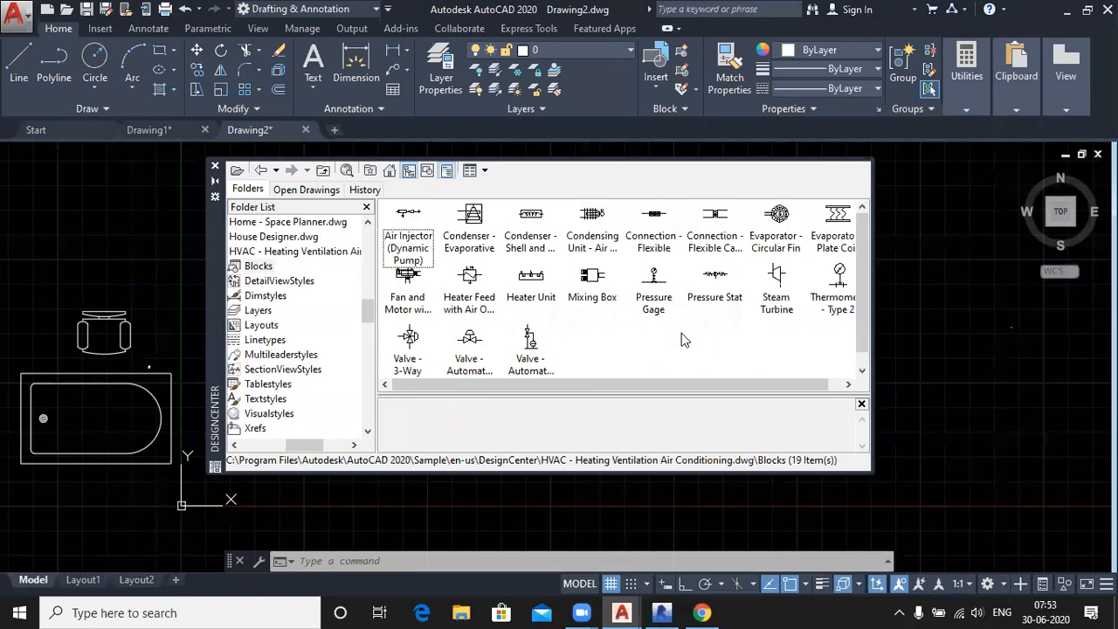
pyautogui.scroll(-1, 683, 339)
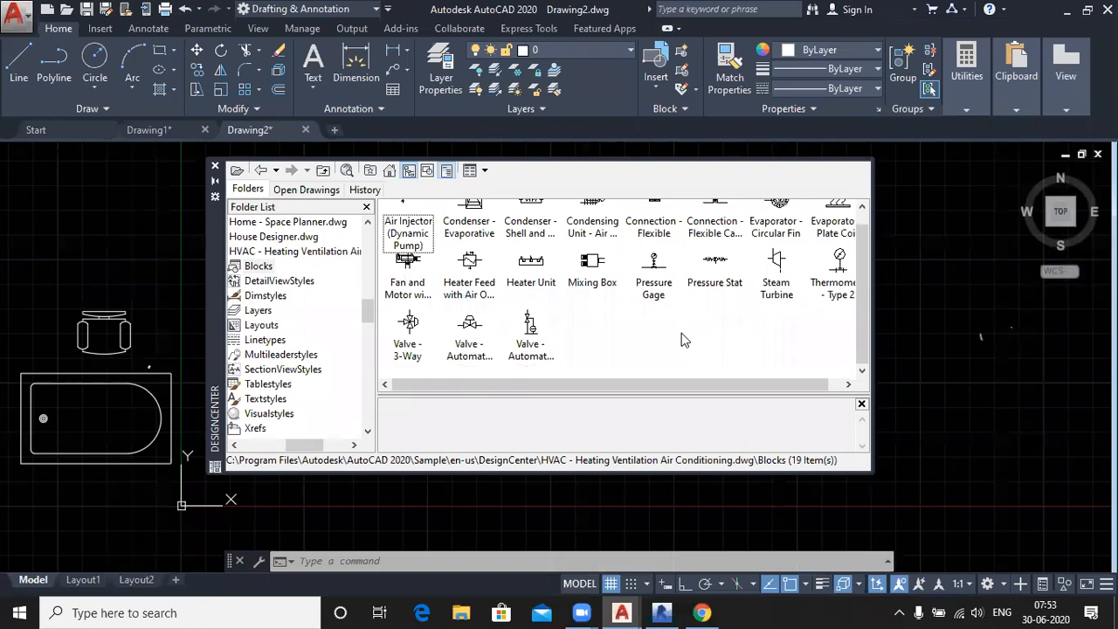
pyautogui.scroll(1, 681, 332)
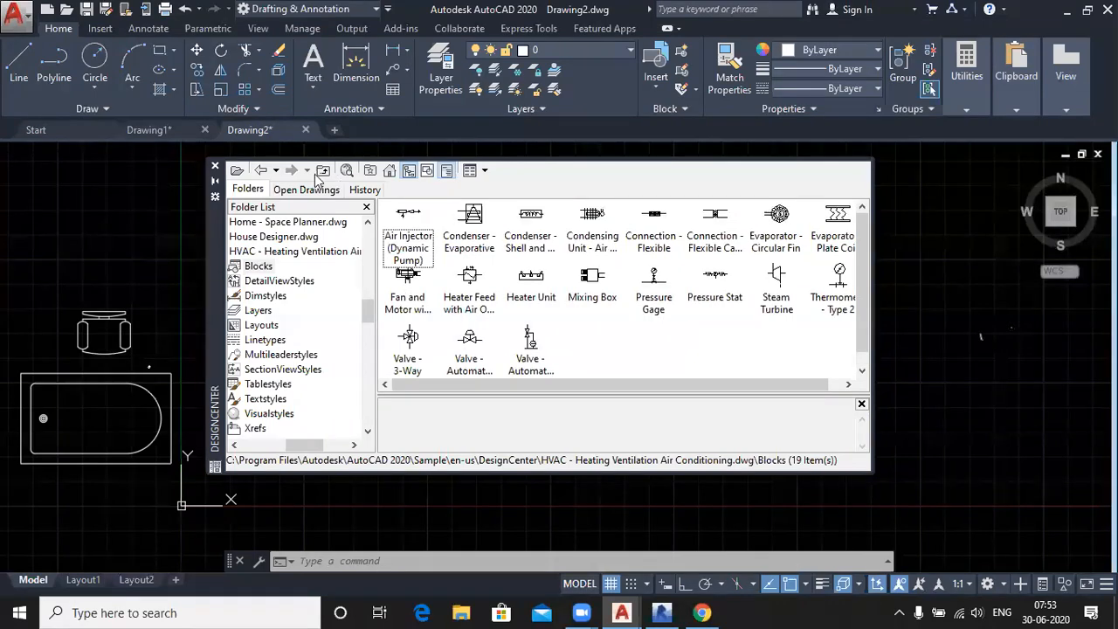
pyautogui.click(261, 171)
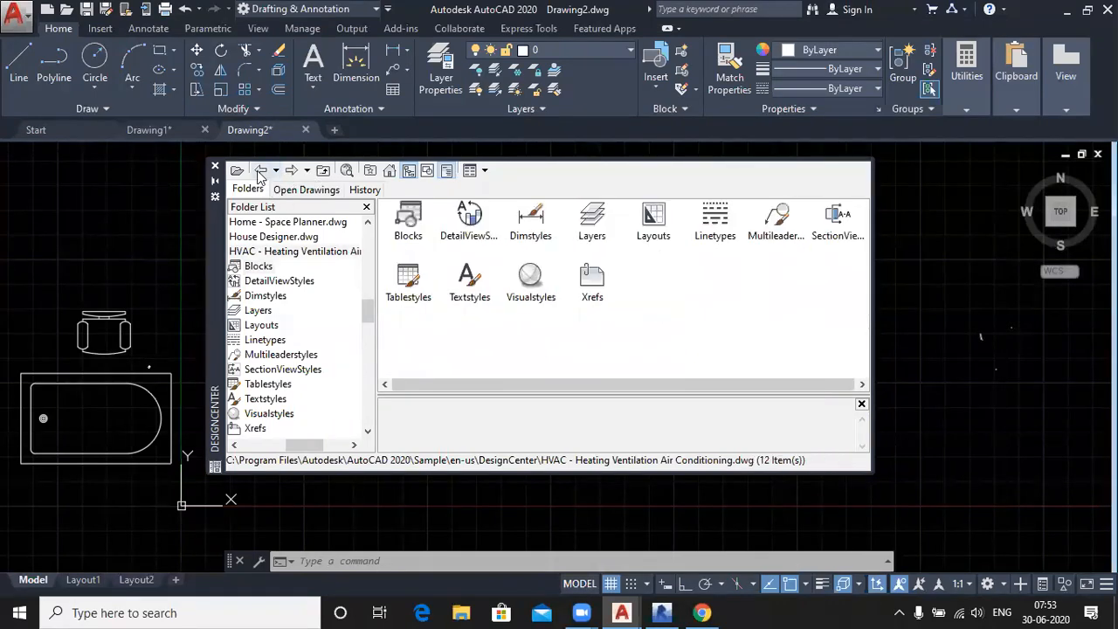
pyautogui.click(261, 171)
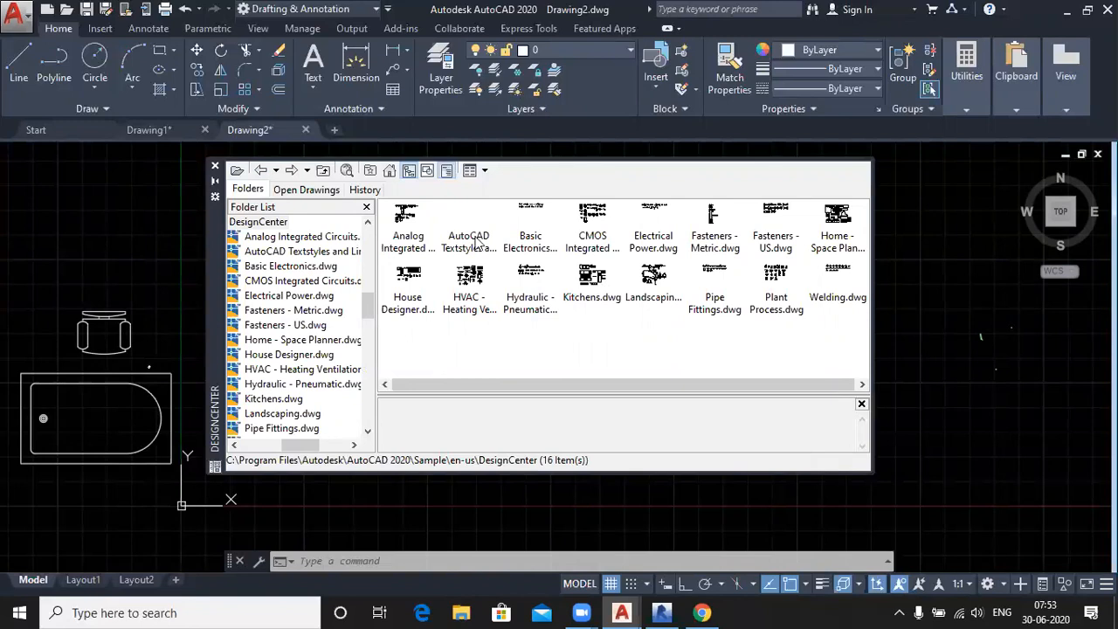
# View the blocks in Kitchens.dwg, return to the sample drawings, and close DesignCenter
pyautogui.doubleClick(597, 293)
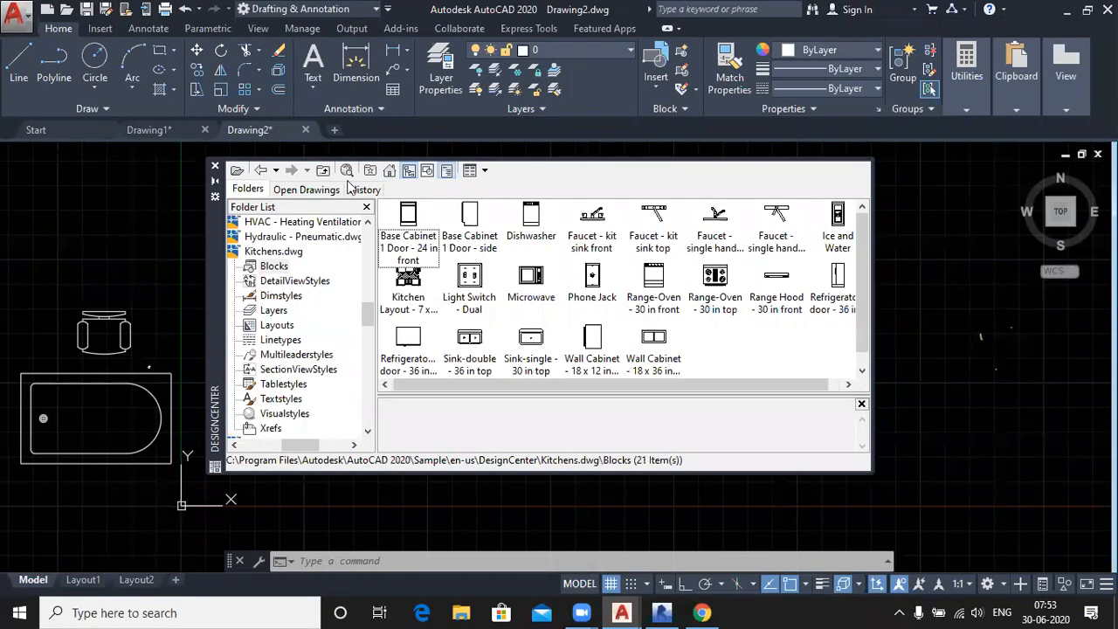
pyautogui.click(261, 172)
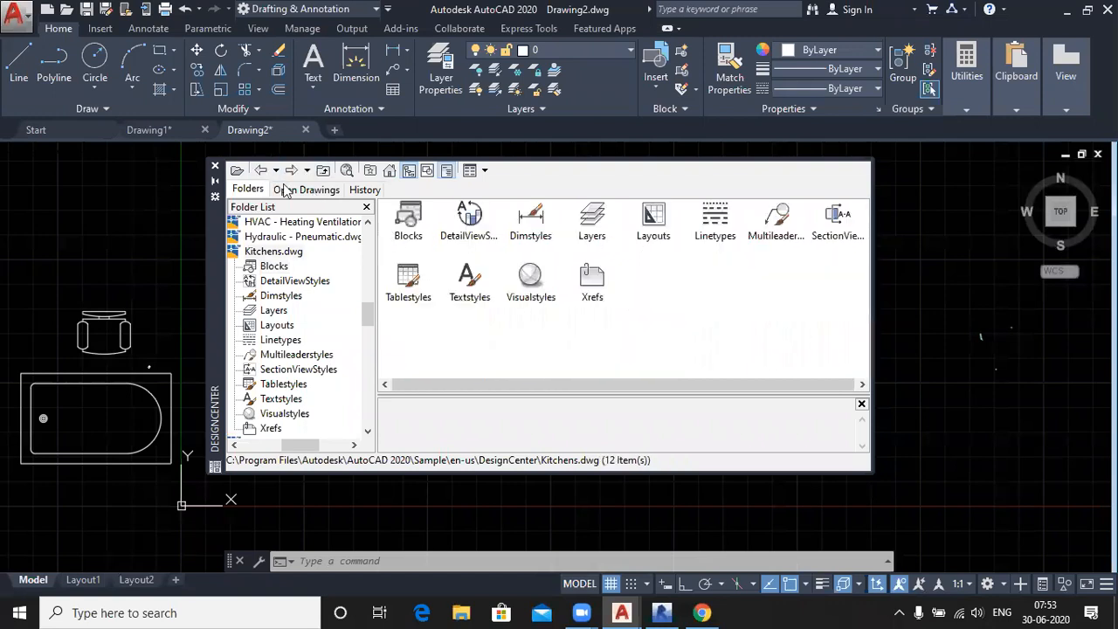
pyautogui.click(261, 170)
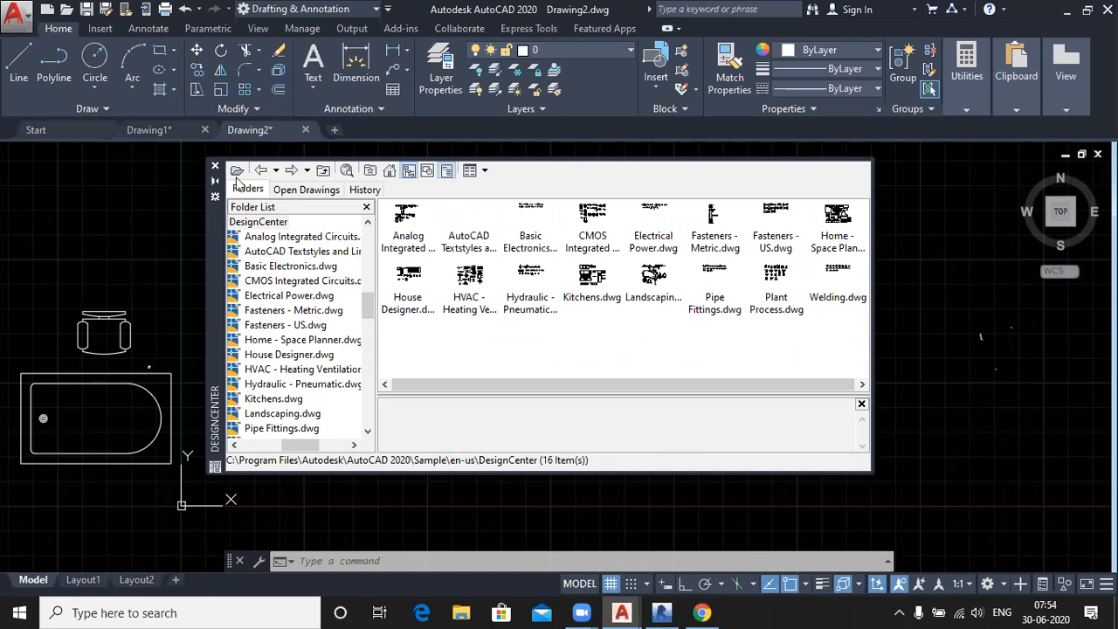
pyautogui.click(215, 166)
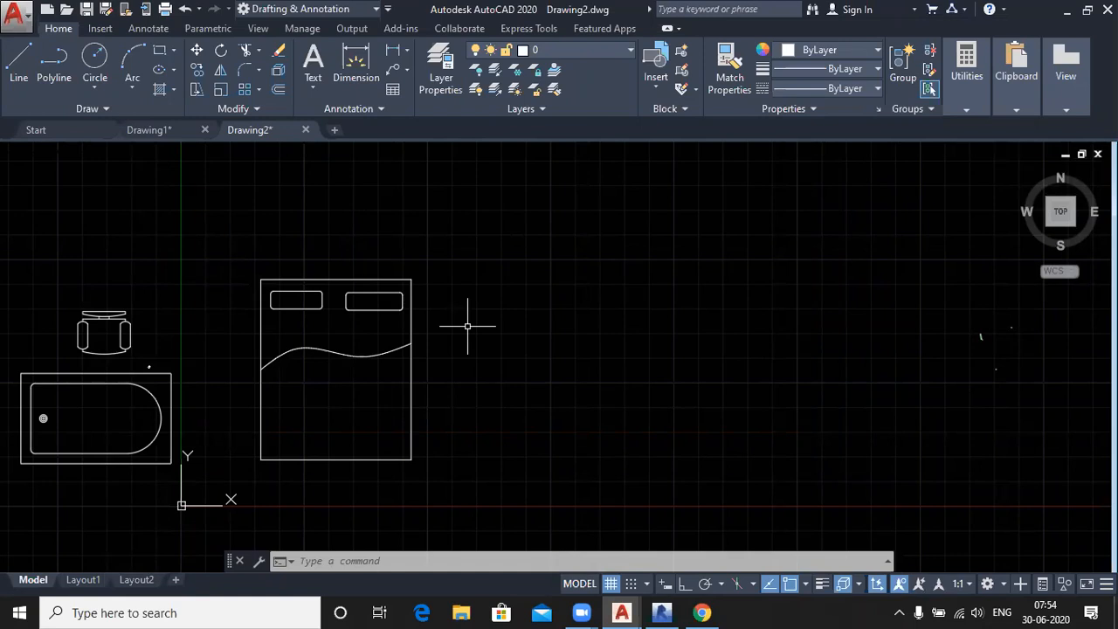
# Open the Tool Palettes clear of the inserted blocks and view the Constraints and Annotation tools
pyautogui.hotkey('ctrl', '3')
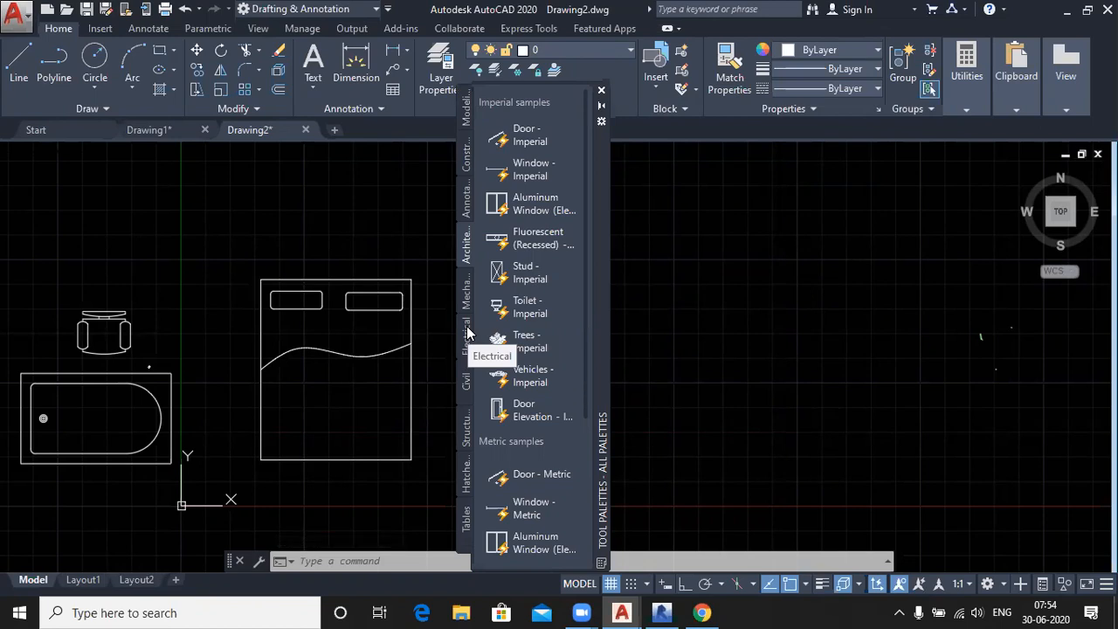
pyautogui.moveTo(611, 243); pyautogui.dragTo(760, 242)
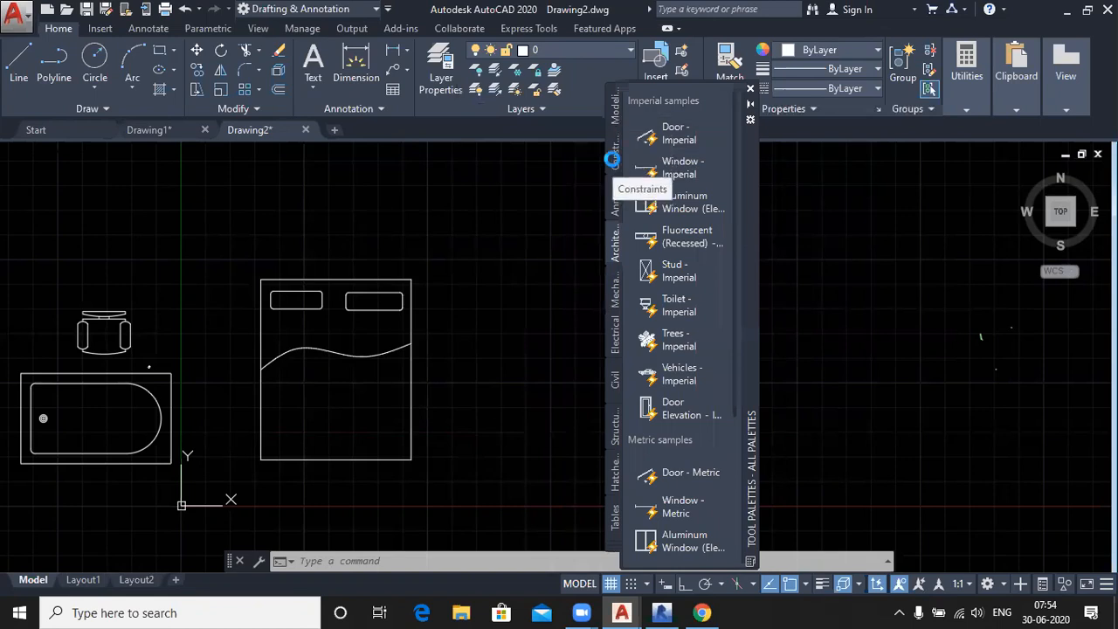
pyautogui.click(616, 159)
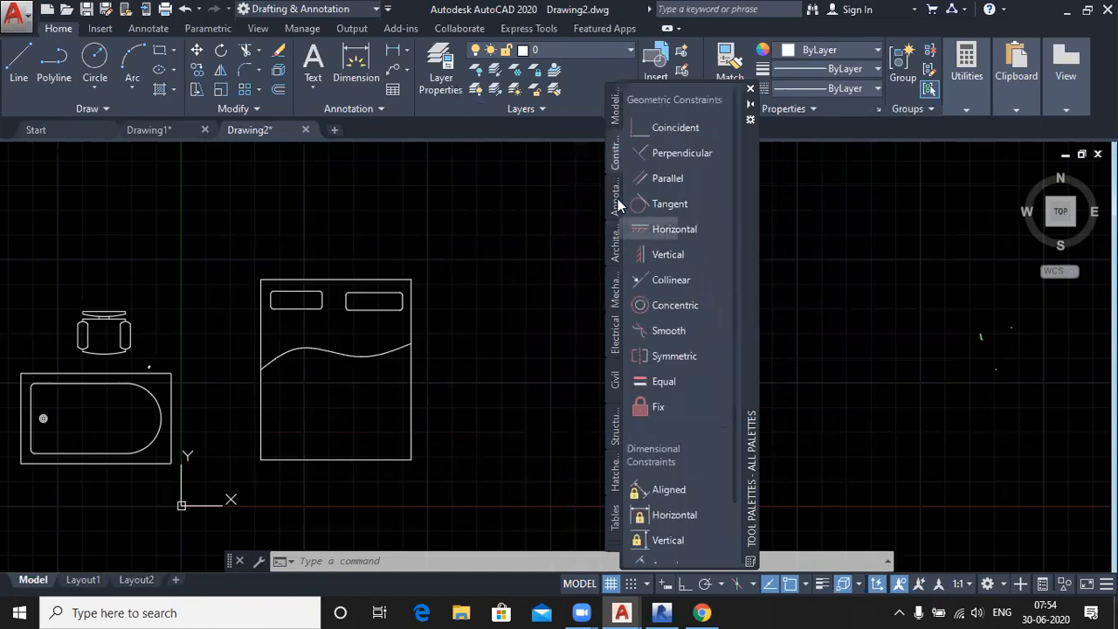
pyautogui.click(616, 205)
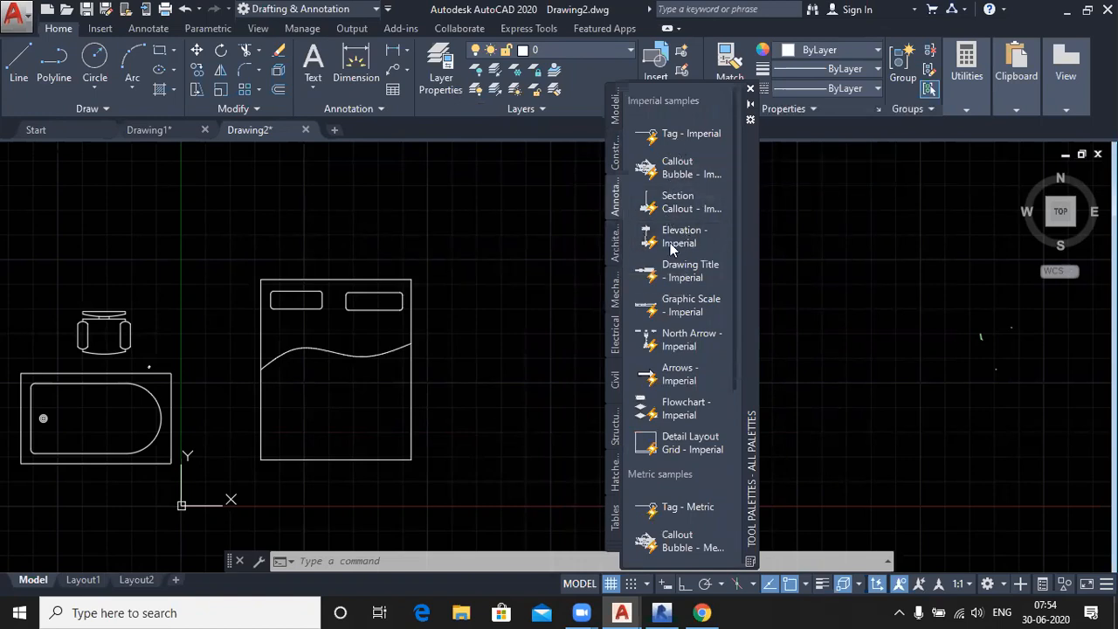
# Insert the Vehicles - Imperial block from the Architectural tool palette above the chair, bath tub and bed
pyautogui.click(618, 250)
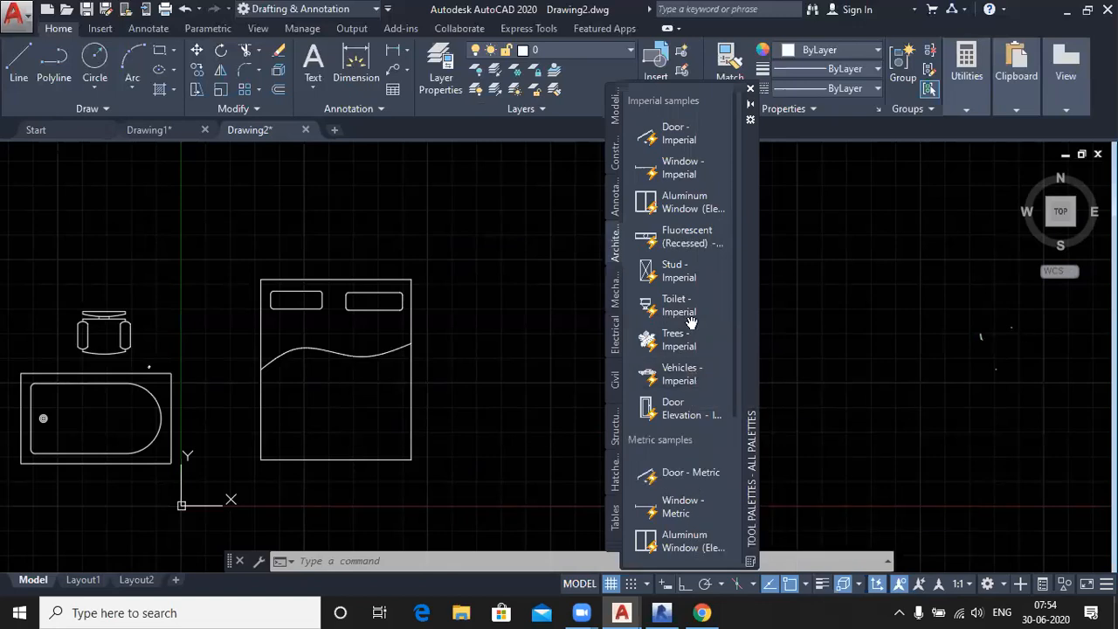
pyautogui.scroll(-3, 689, 323)
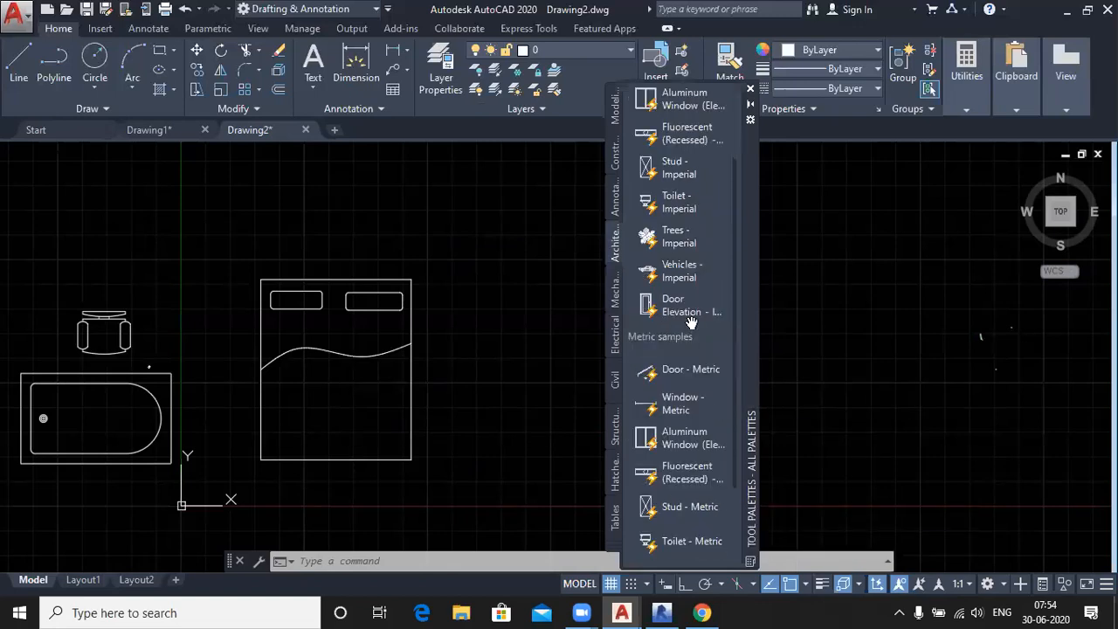
pyautogui.click(668, 279)
pyautogui.scroll(-1, 426, 258)
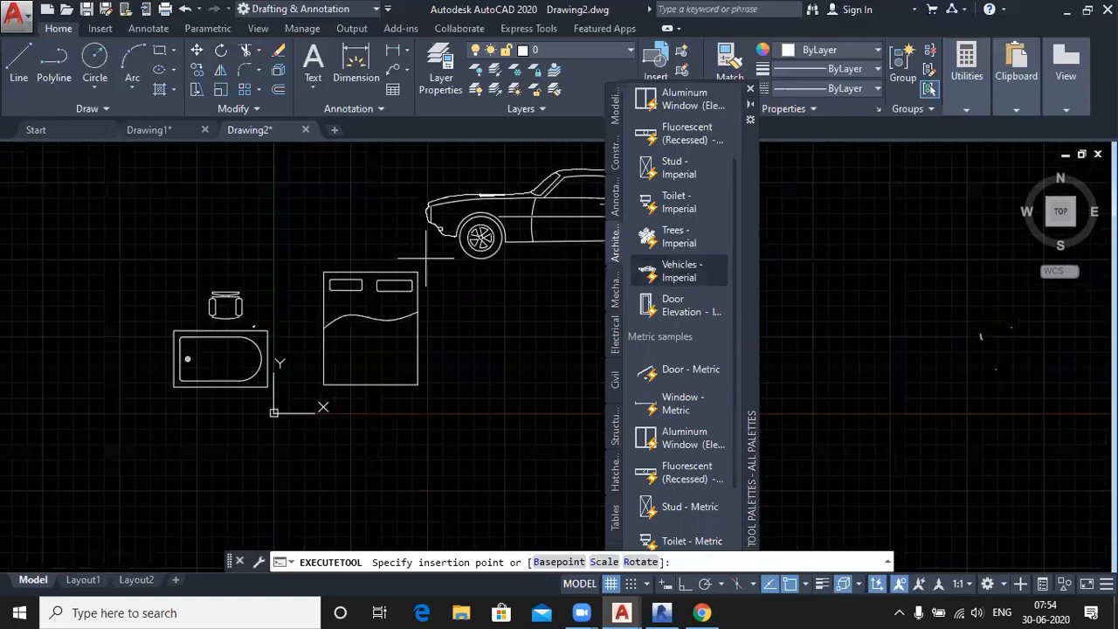
pyautogui.click(155, 232)
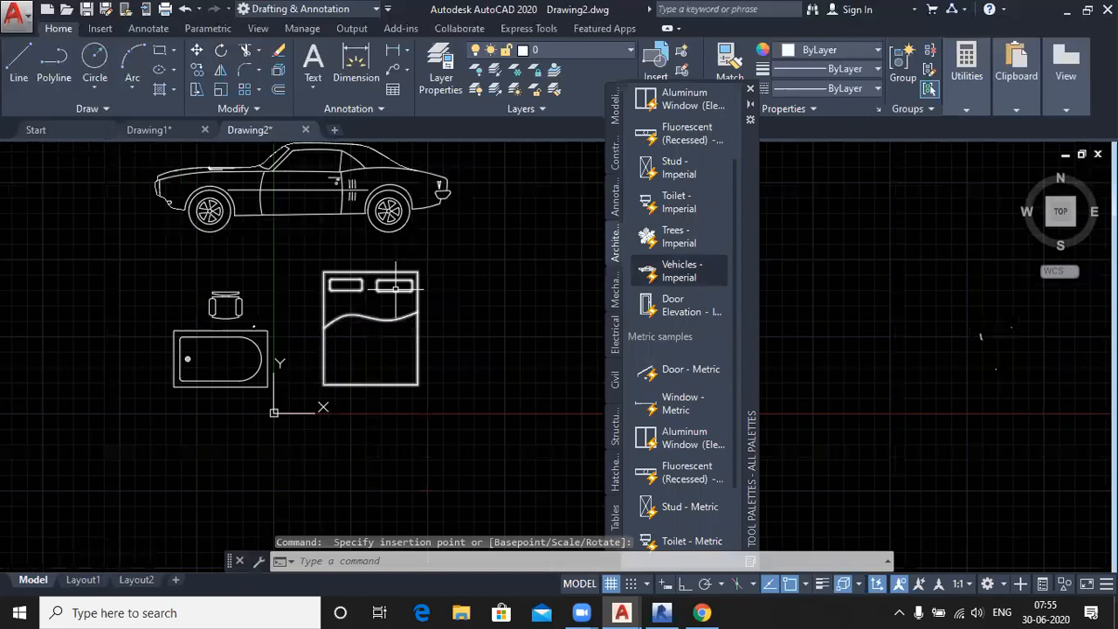
# Look through the Mechanical, Electrical, Structural and Hatches palettes and the list of further palettes, and close the Tool Palettes
pyautogui.click(616, 290)
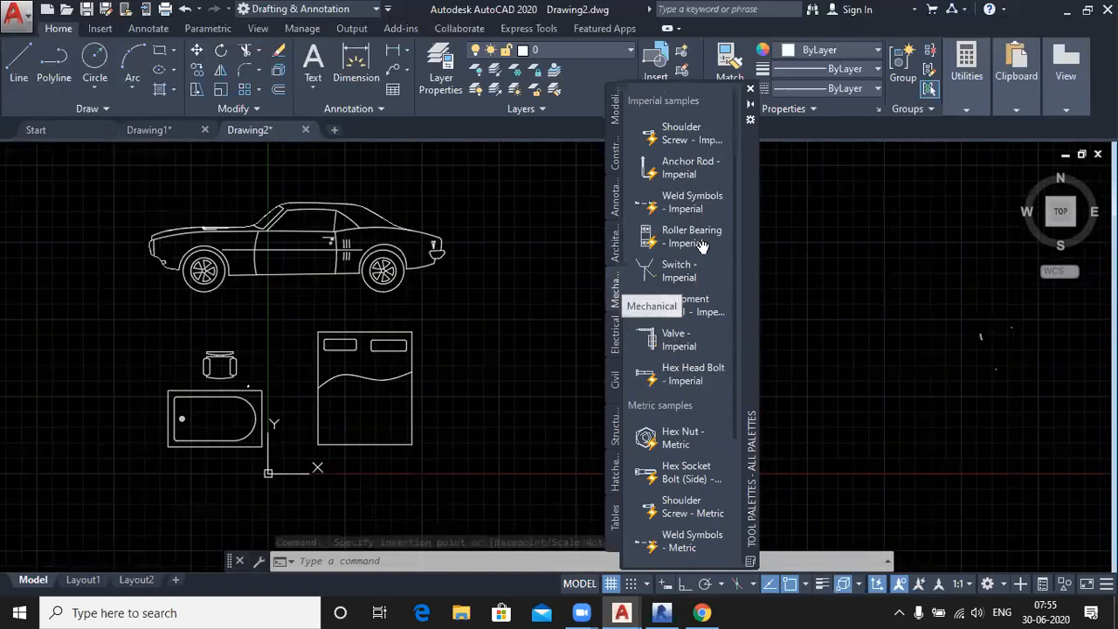
pyautogui.click(616, 343)
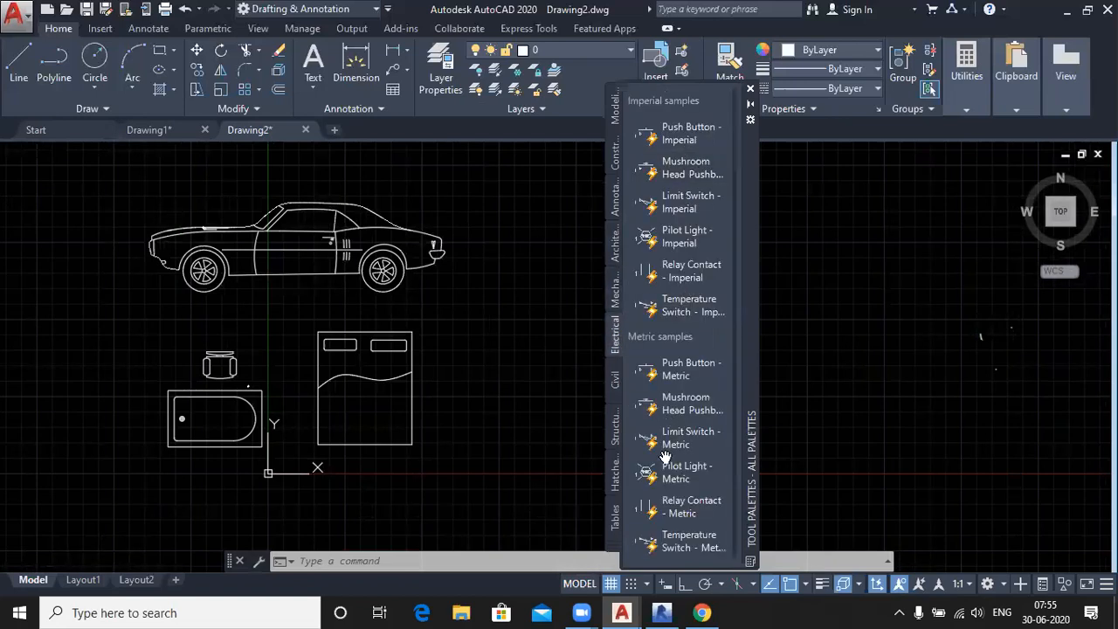
pyautogui.click(616, 427)
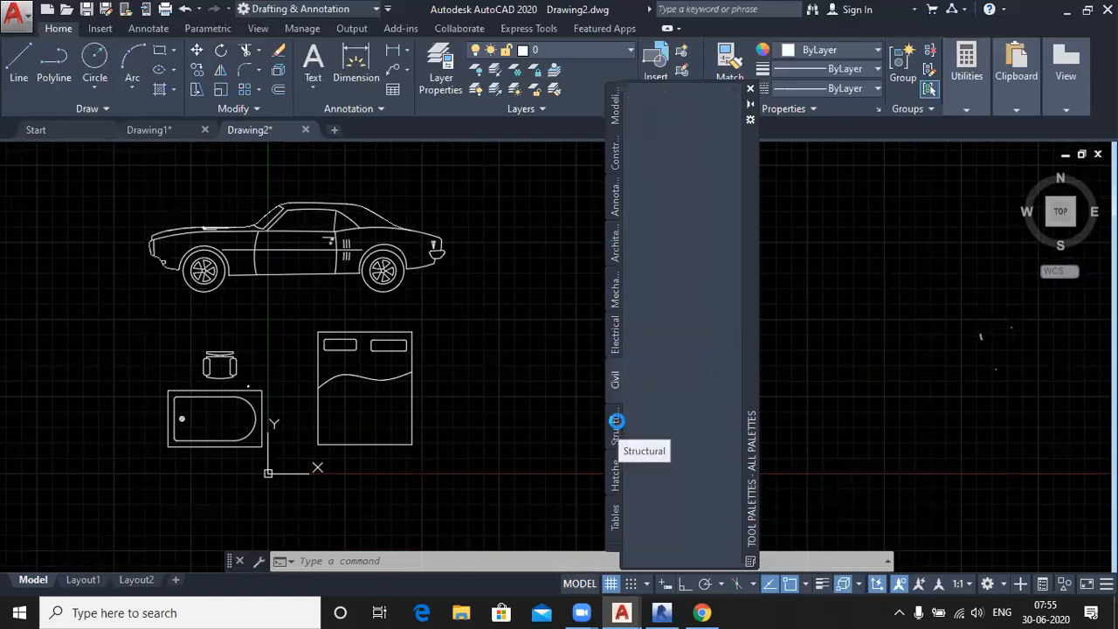
pyautogui.click(616, 471)
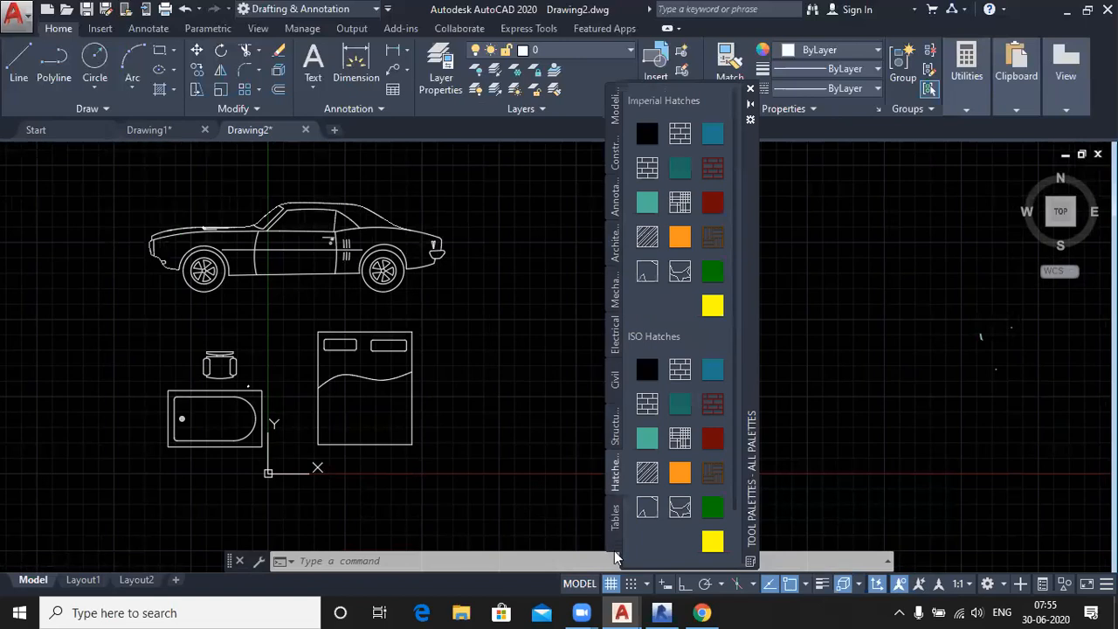
pyautogui.click(616, 545)
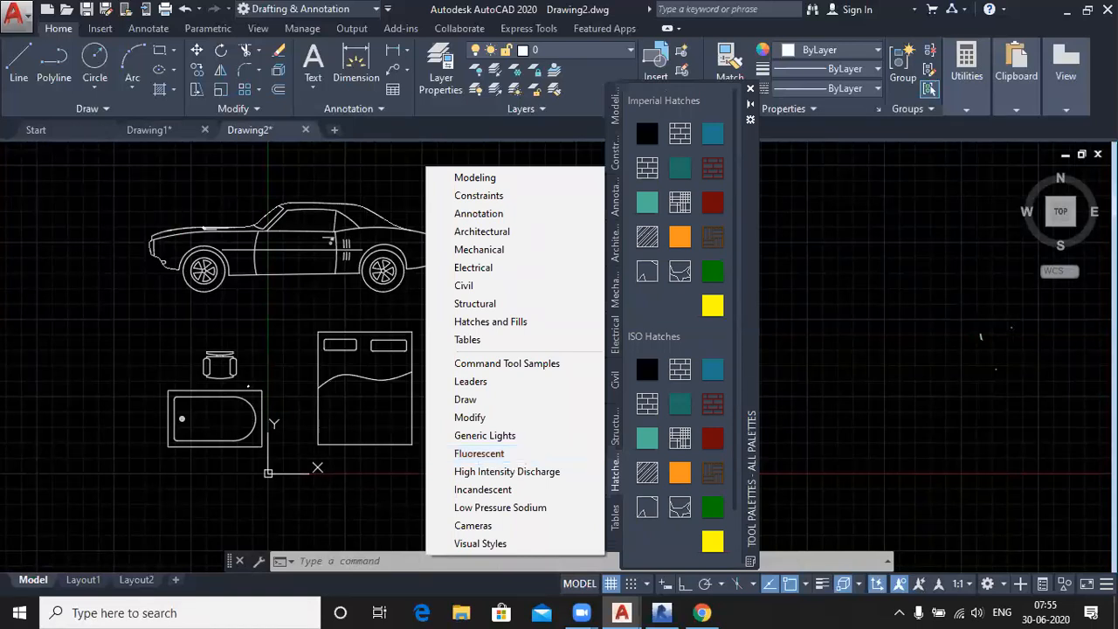
pyautogui.click(645, 349)
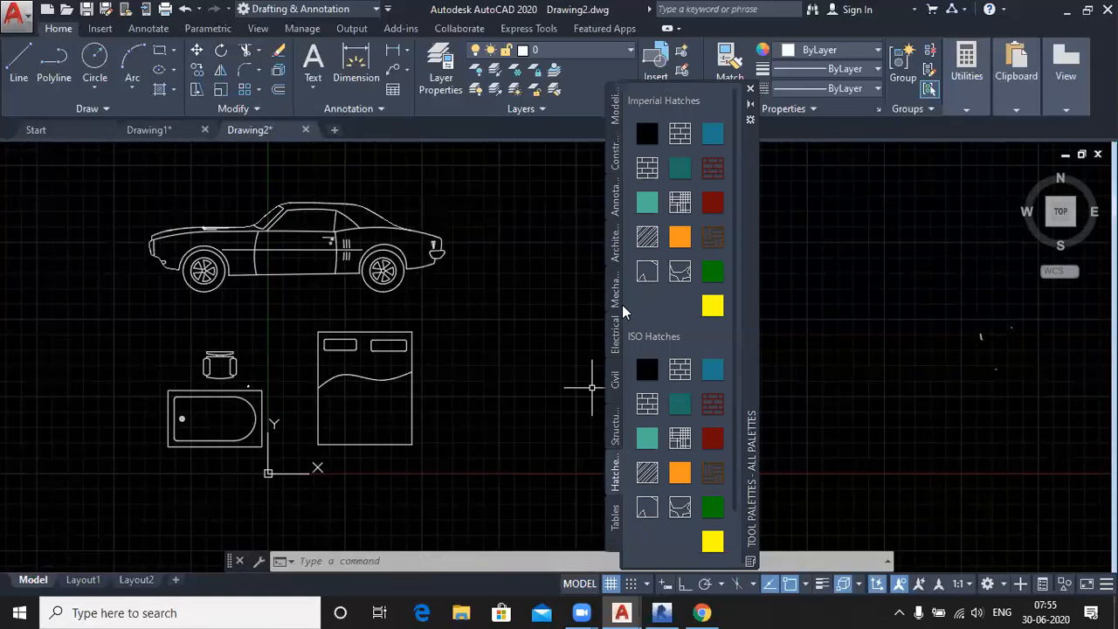
pyautogui.click(751, 90)
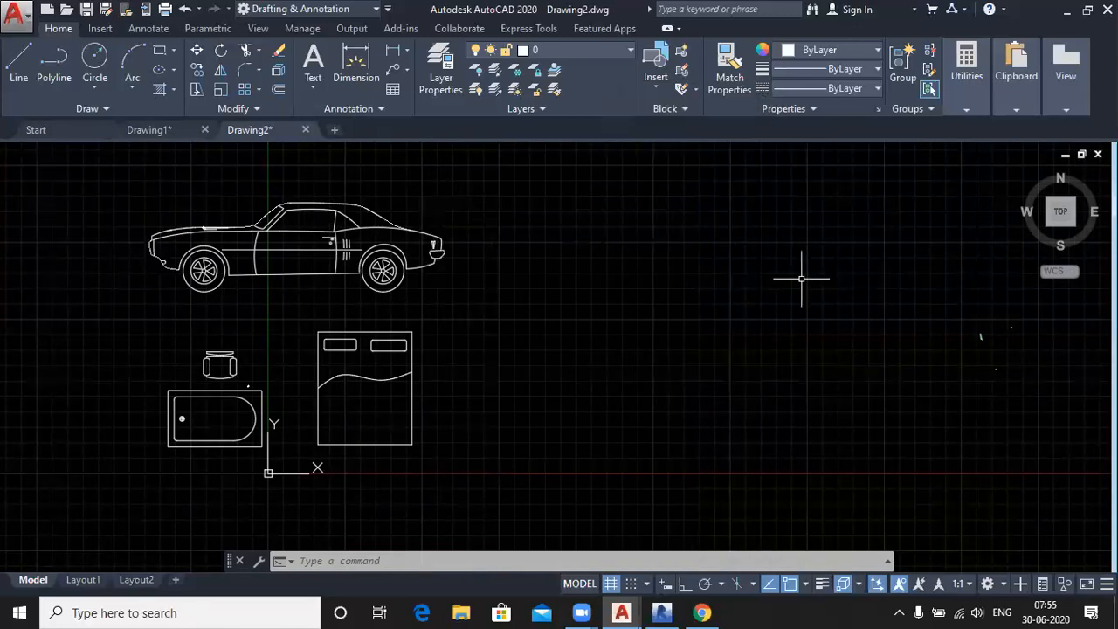